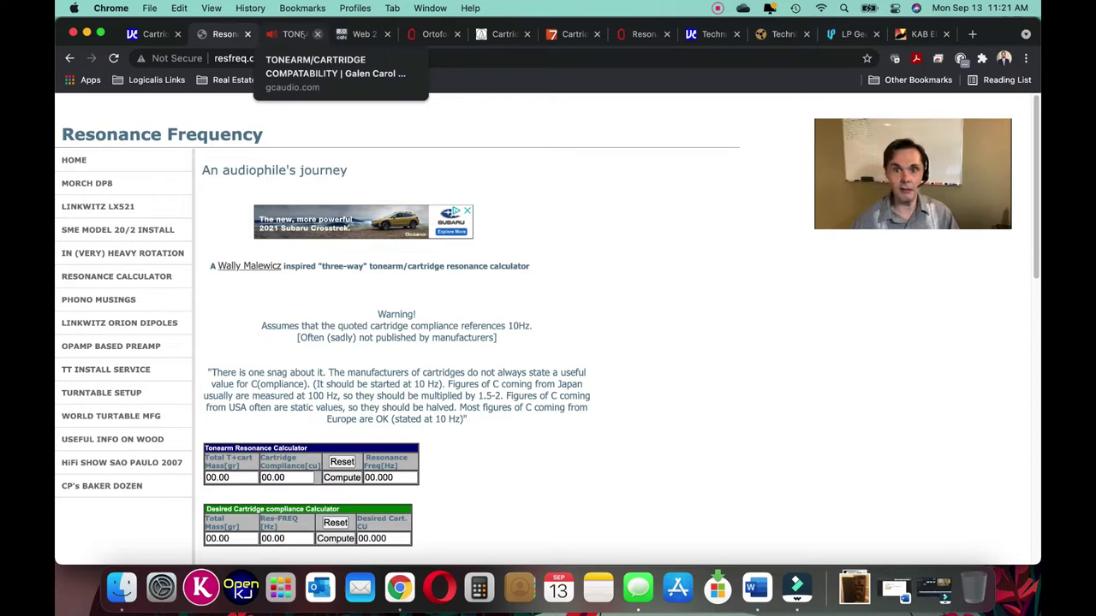
# Step: Read the Galen Carol Audio tonearm/cartridge compatibility article for the target resonance range and the resonant frequency formula
pyautogui.click(294, 35)
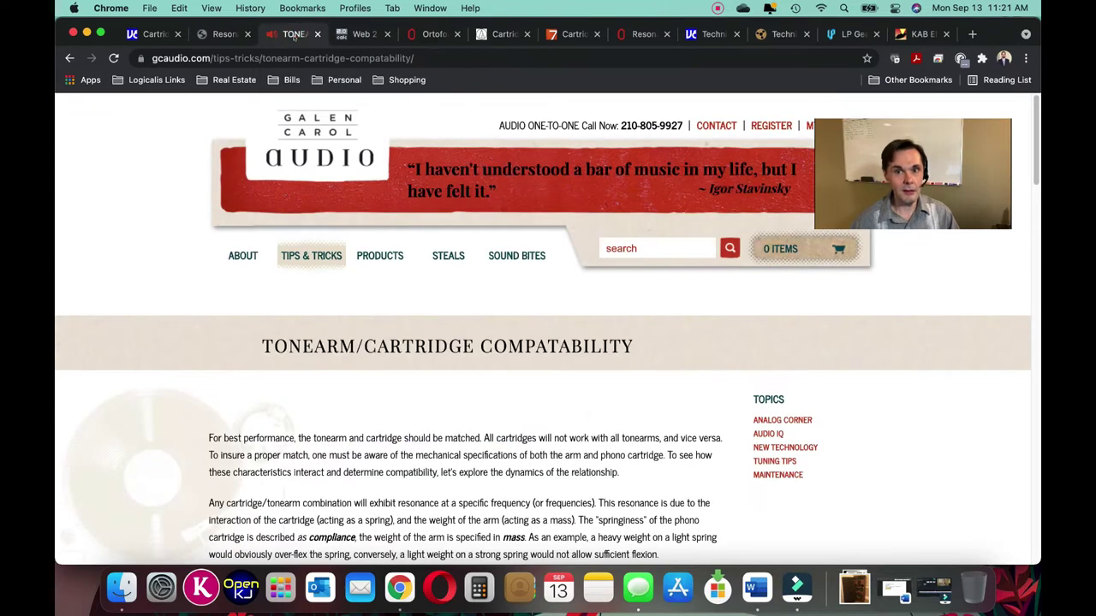
pyautogui.scroll(-5, 419, 222)
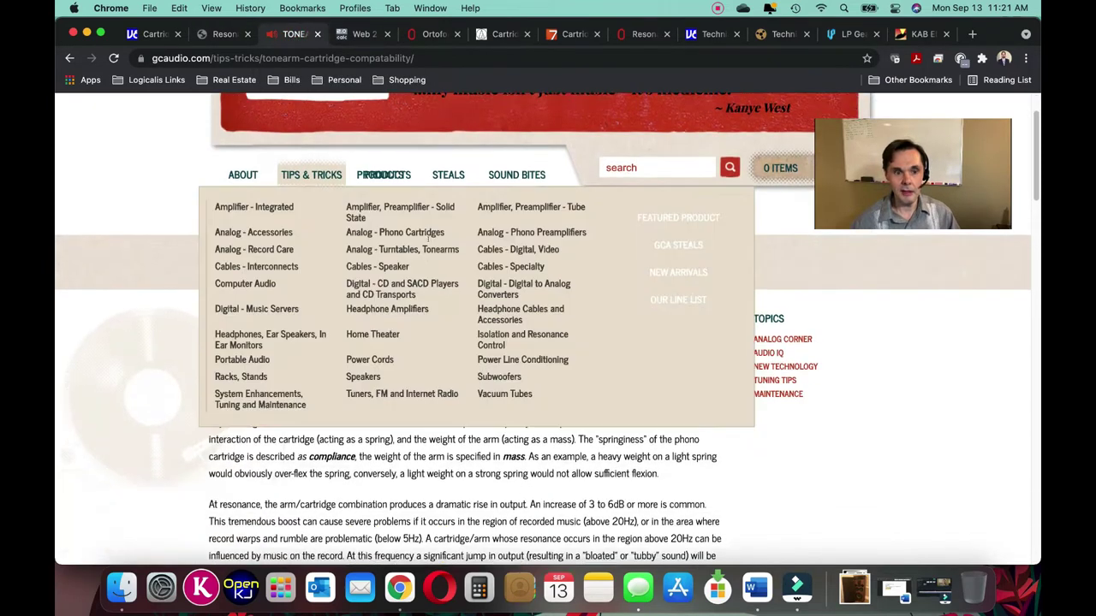
pyautogui.scroll(-4, 427, 240)
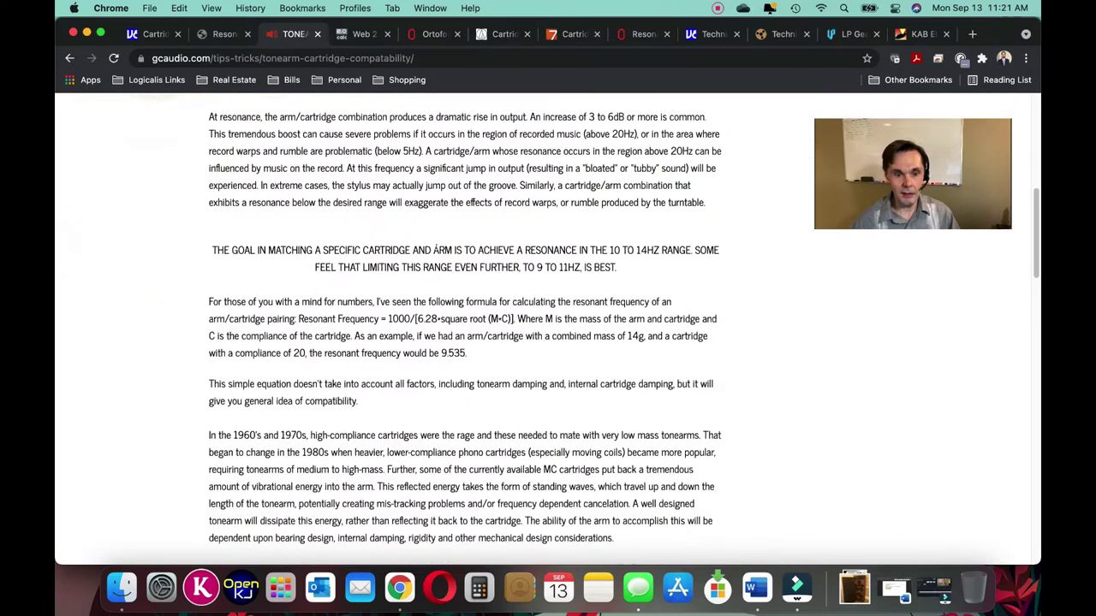
pyautogui.scroll(1, 435, 244)
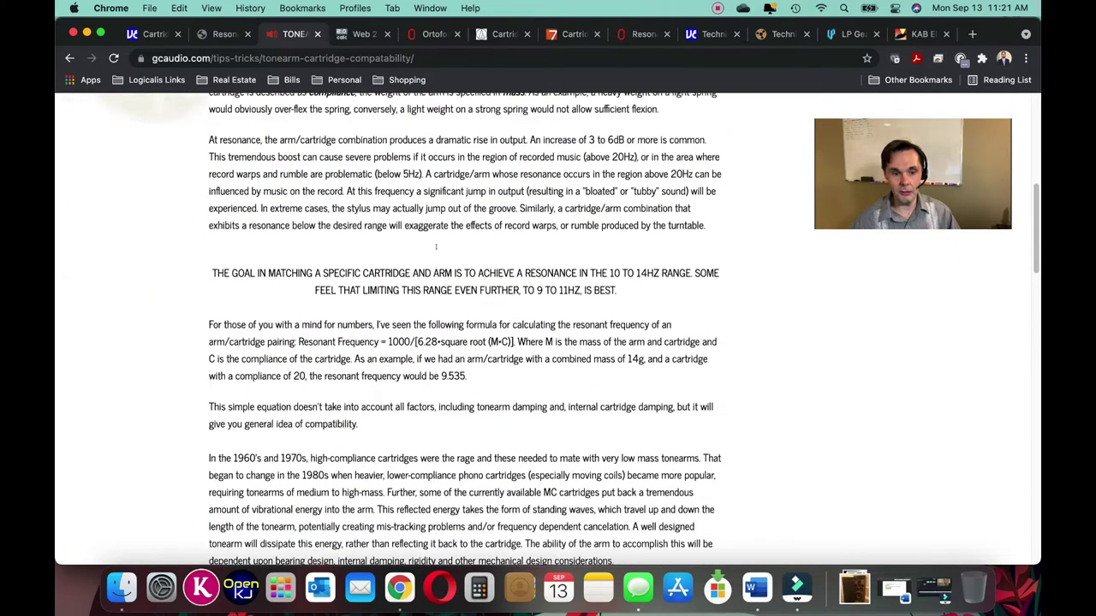
pyautogui.scroll(-3, 435, 244)
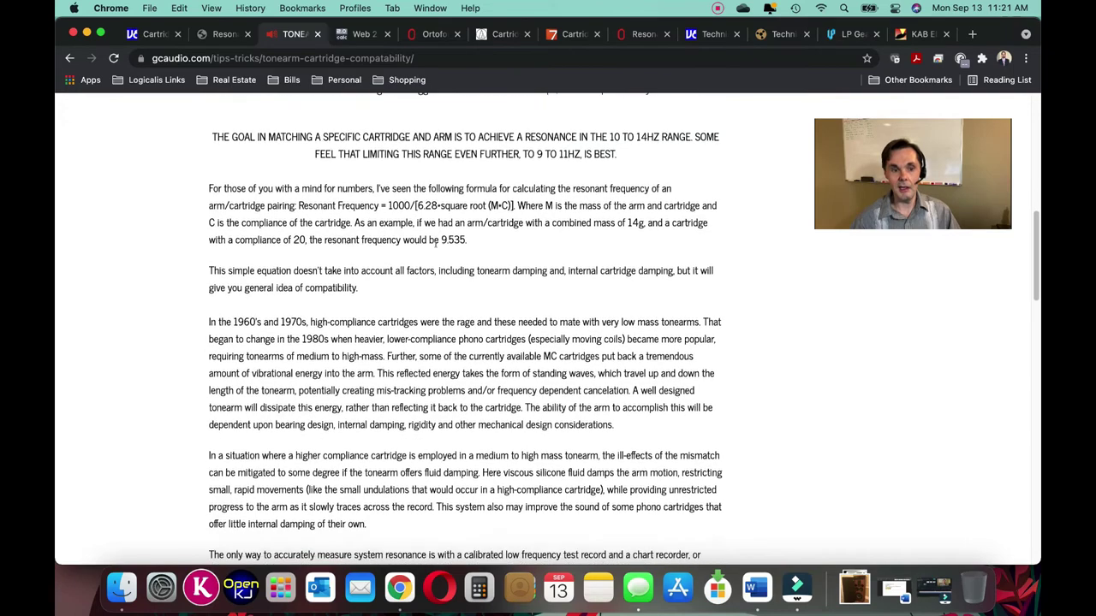
pyautogui.scroll(-3, 436, 245)
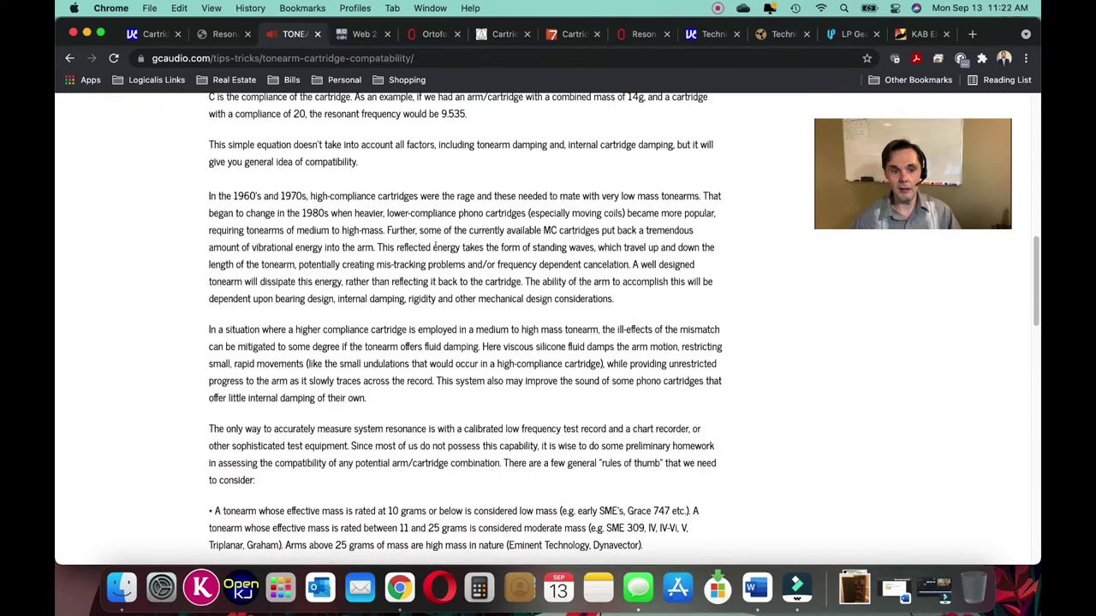
pyautogui.scroll(3, 436, 244)
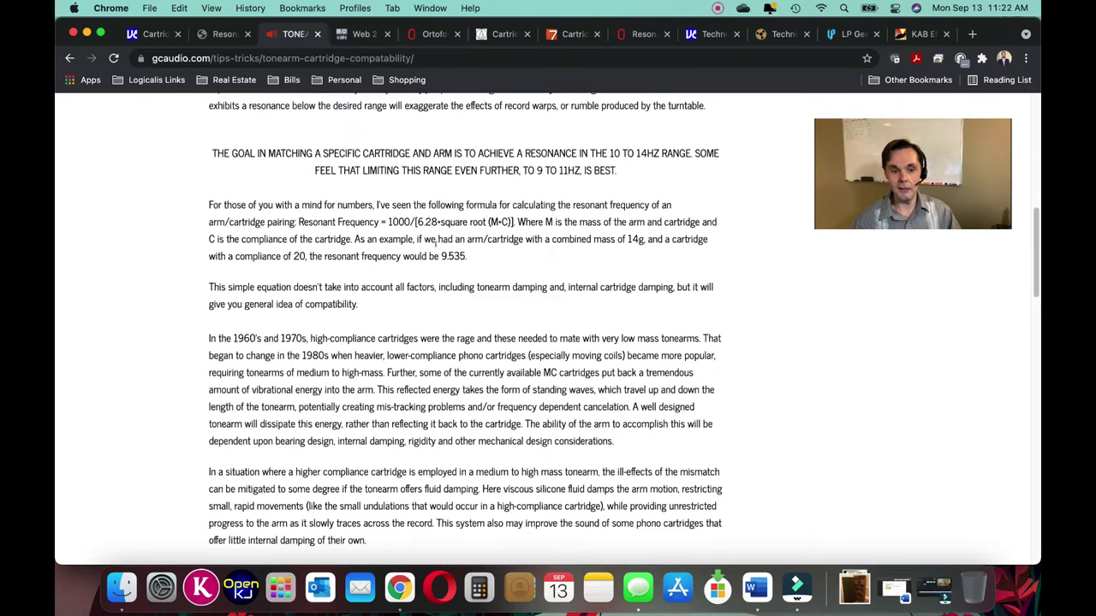
pyautogui.scroll(1, 436, 243)
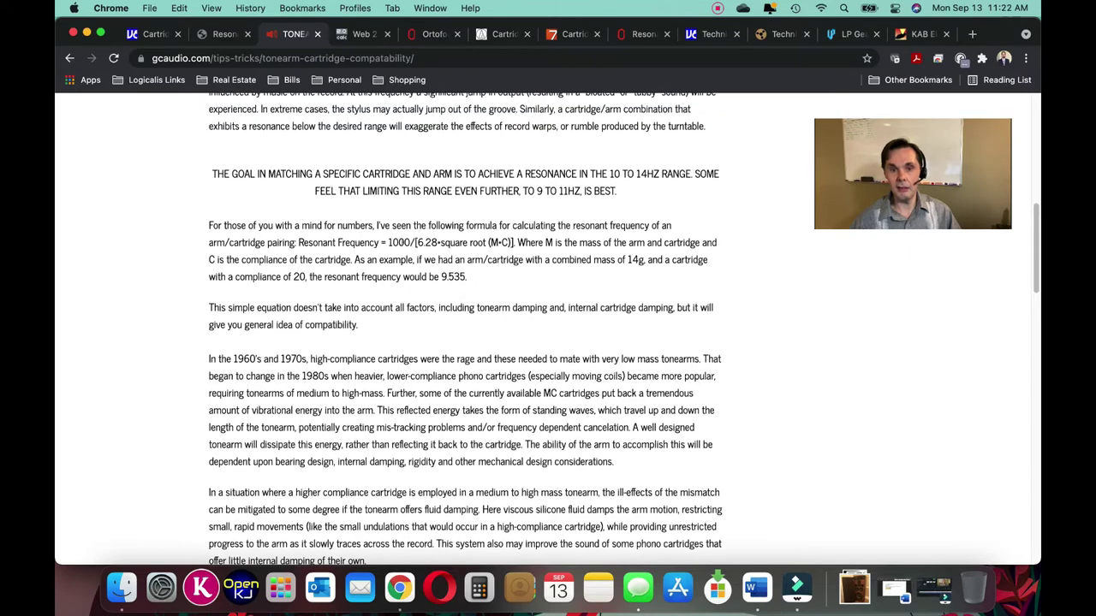
# Step: Look over the web2.0calc calculator, Ortofon's 2M Series cartridge listing and Audio-Technica's cartridges page
pyautogui.click(359, 34)
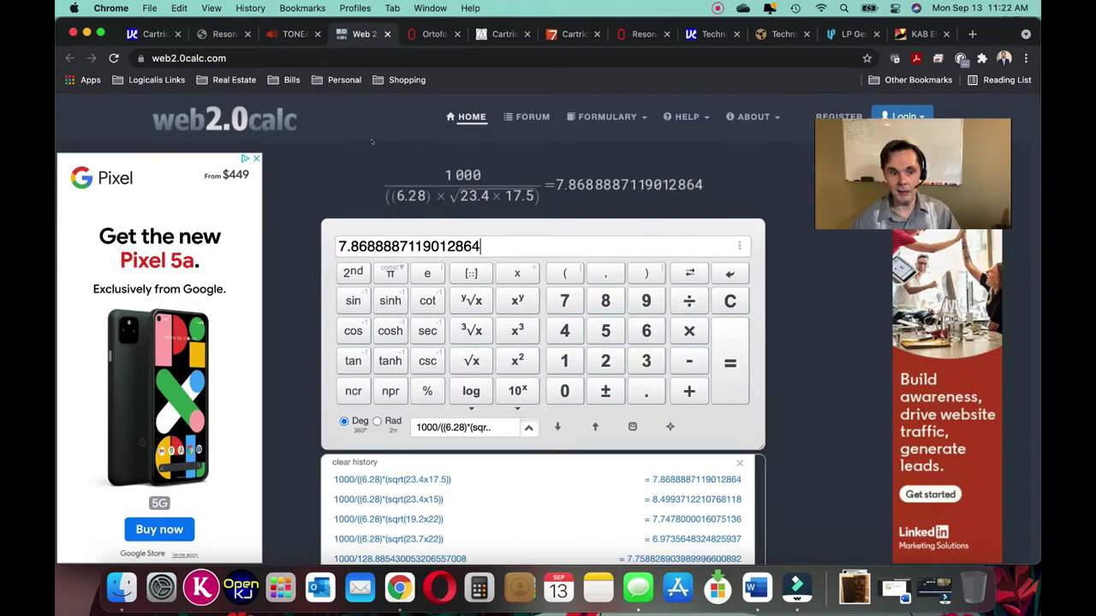
pyautogui.click(437, 34)
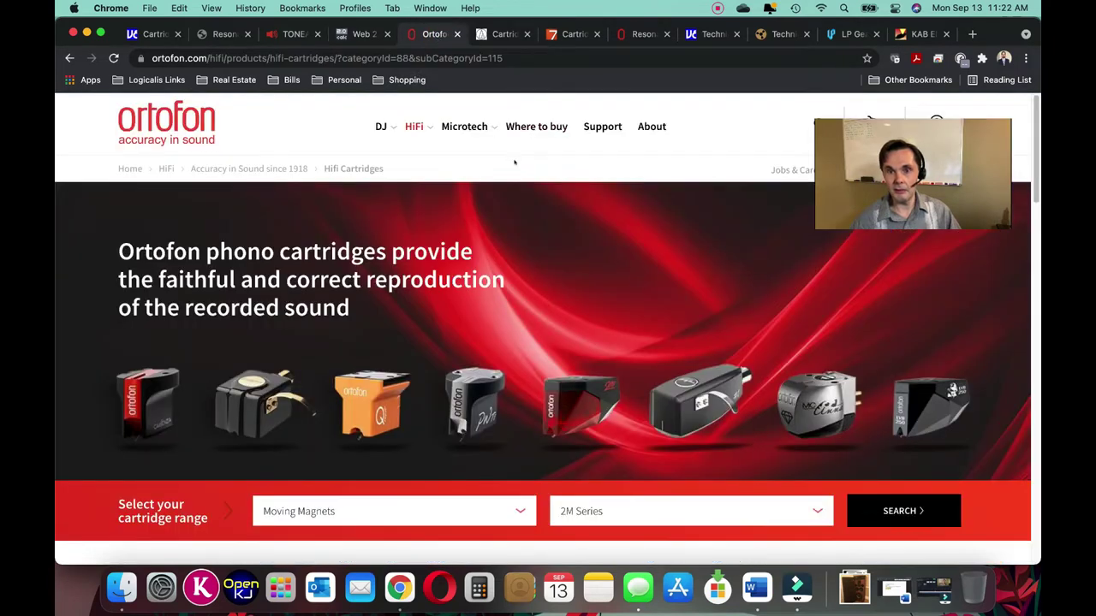
pyautogui.scroll(-5, 514, 162)
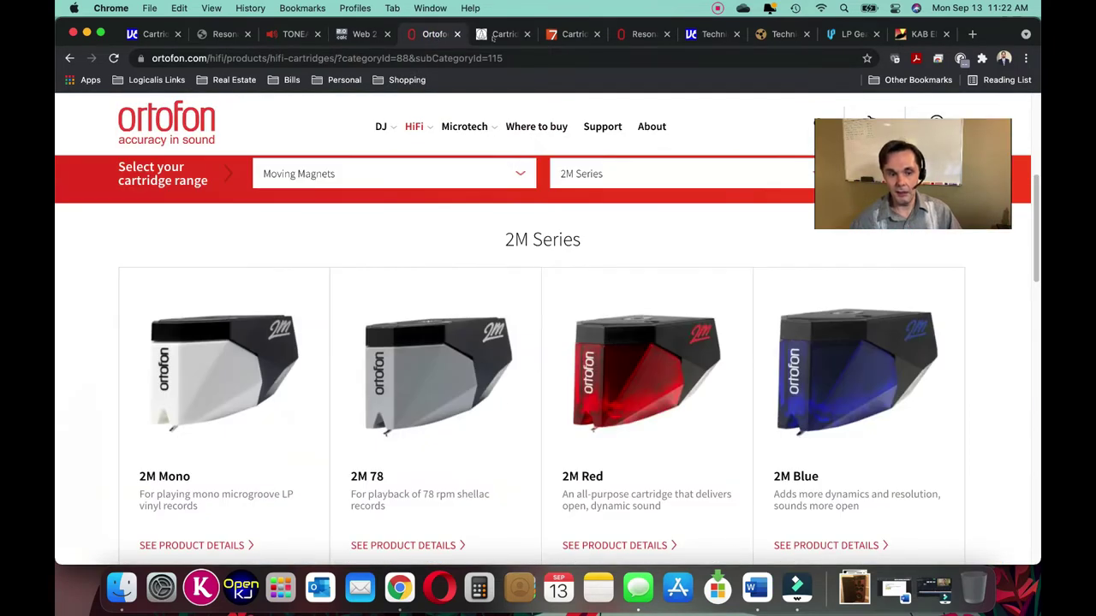
pyautogui.click(494, 35)
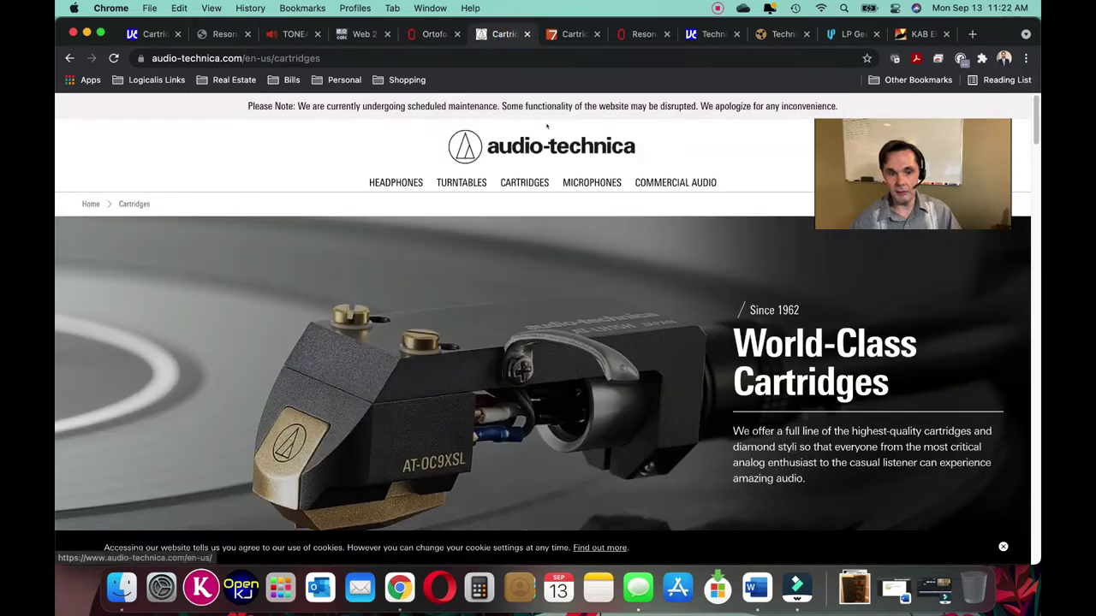
# Step: Examine Soundsmith's Cartridge Compliance/Arm Mass chart for each model's mass, compliance and suitable tonearm mass
pyautogui.click(564, 33)
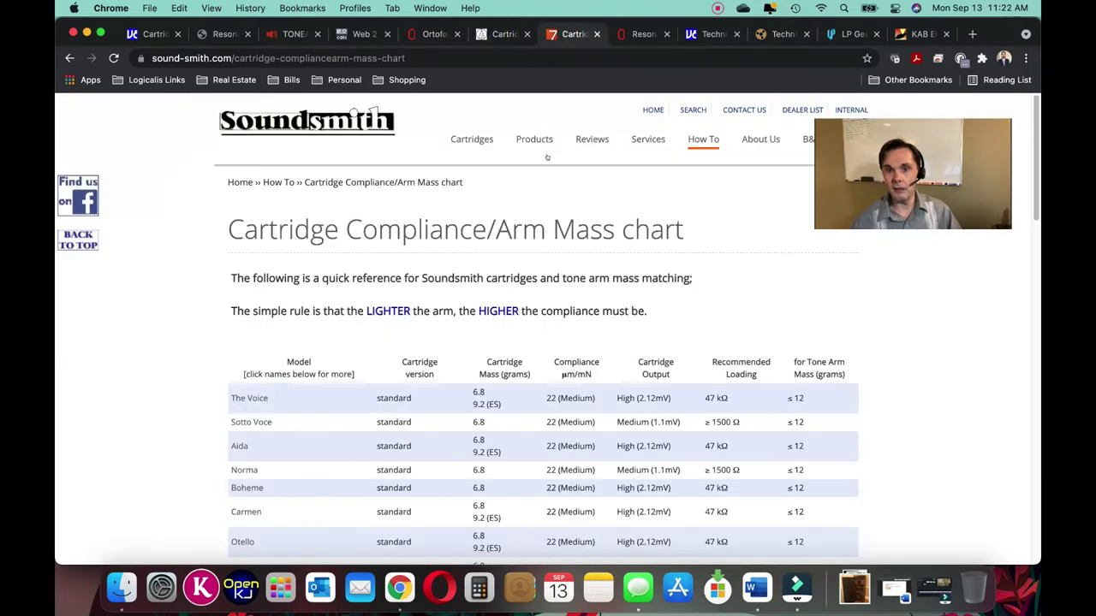
pyautogui.moveTo(544, 154)
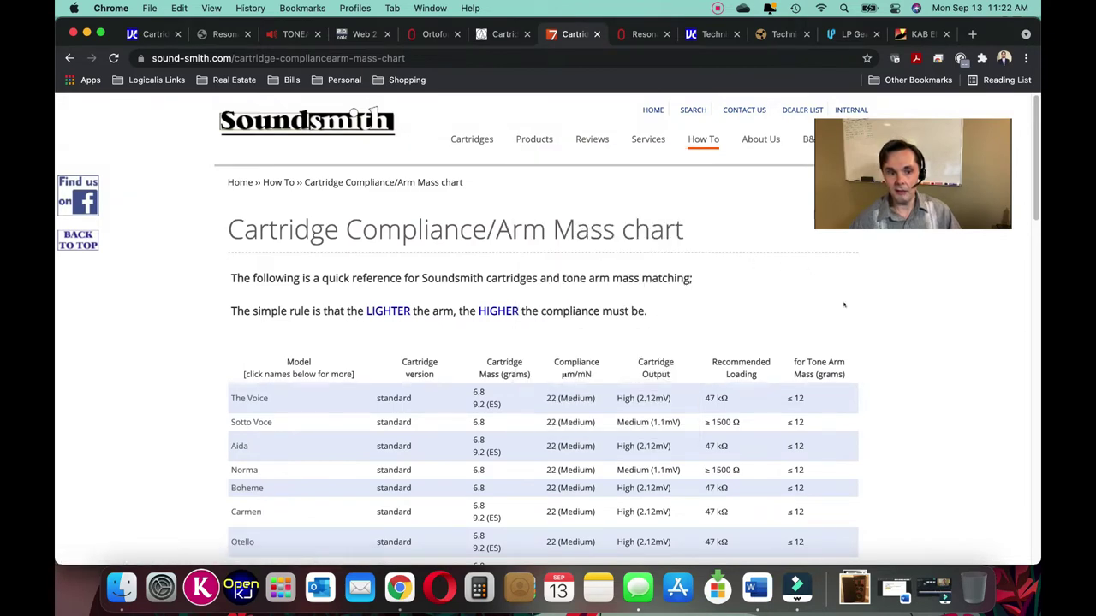
pyautogui.scroll(-5, 840, 301)
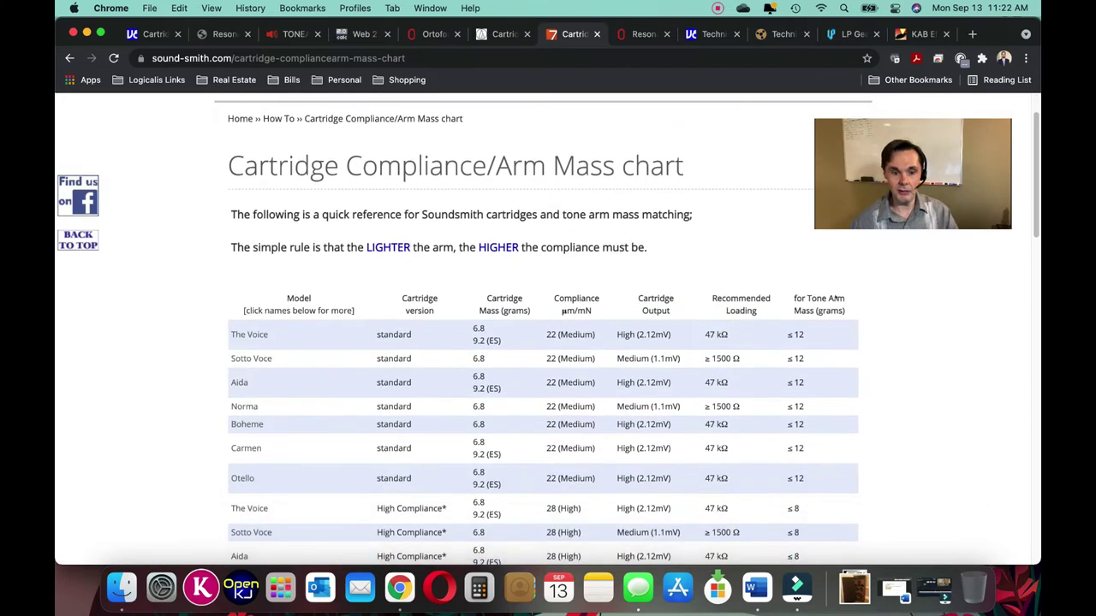
pyautogui.scroll(2, 832, 295)
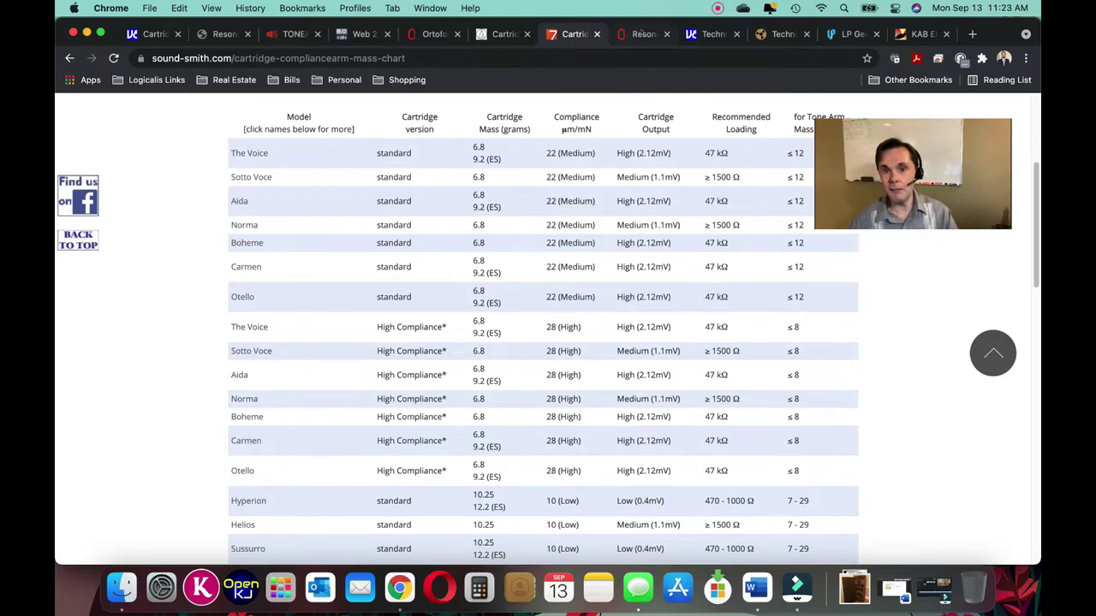
# Step: Examine Ortofon's resonance frequency page, including the compliance versus tonearm mass graph and the recommended frequency intervals
pyautogui.click(642, 34)
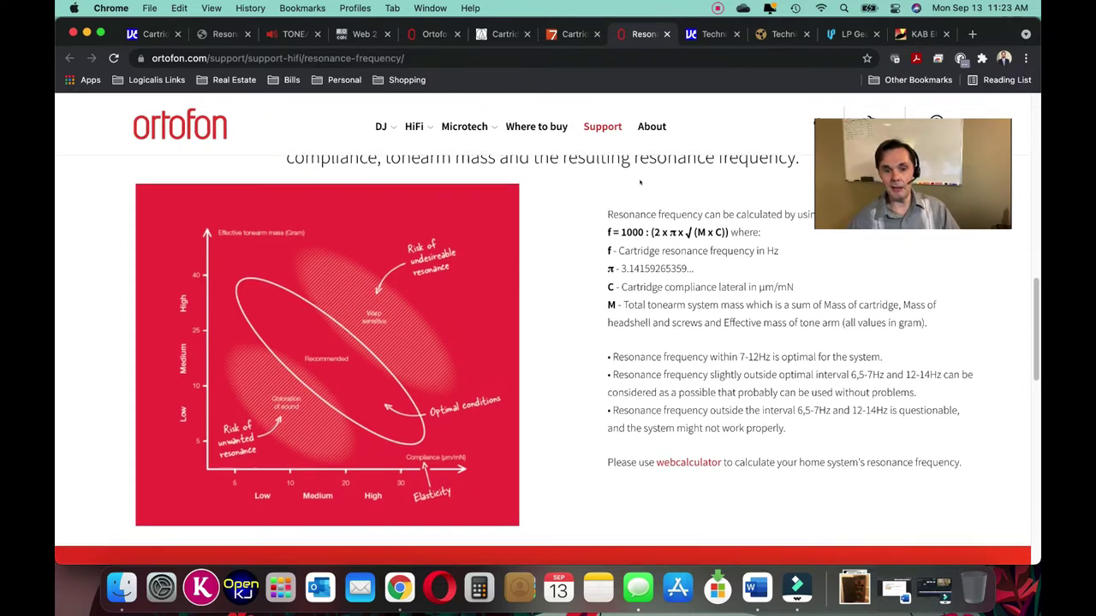
pyautogui.scroll(-5, 640, 179)
pyautogui.scroll(7, 632, 196)
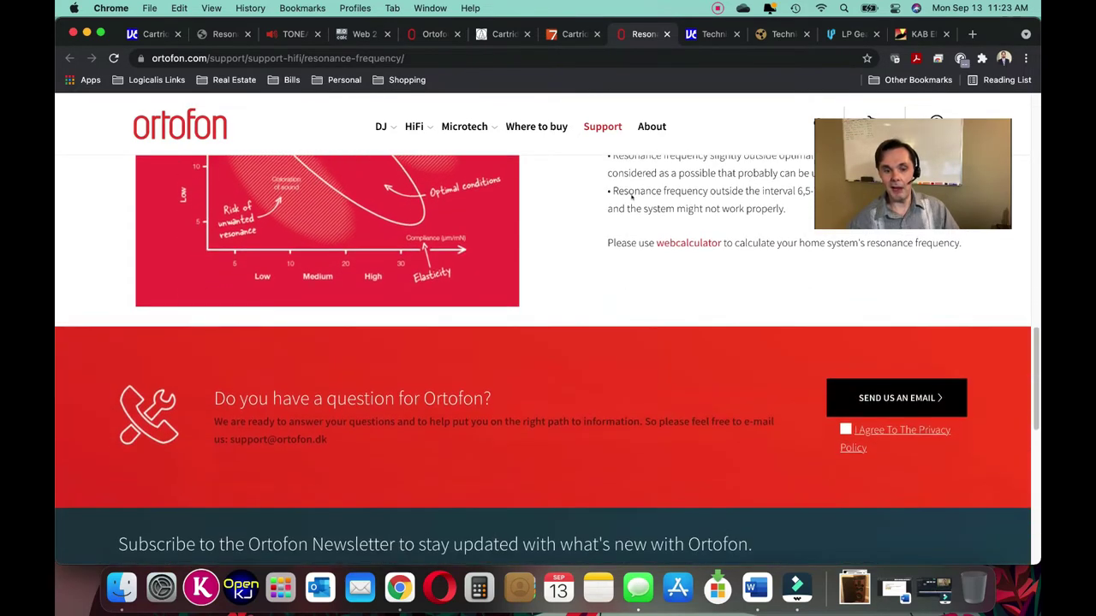
pyautogui.scroll(-4, 417, 298)
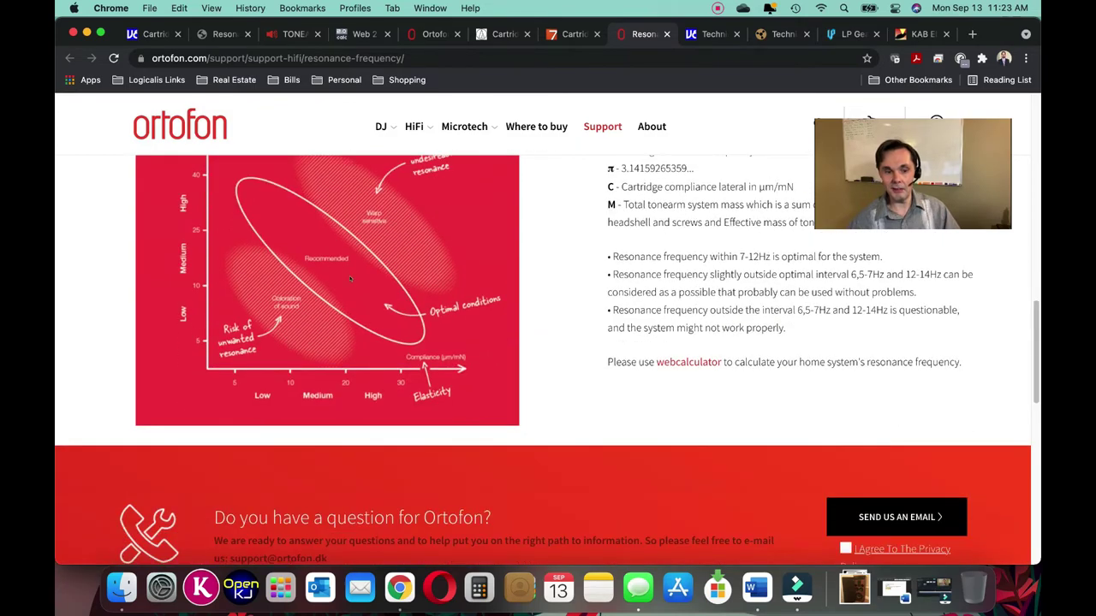
pyautogui.scroll(1, 350, 278)
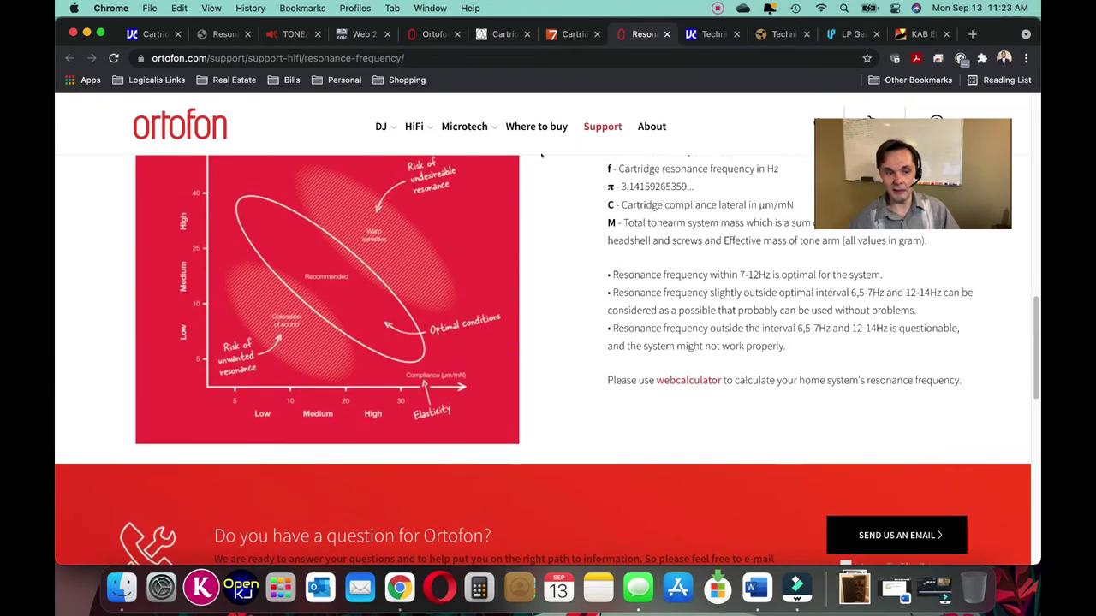
pyautogui.click(707, 35)
pyautogui.click(654, 38)
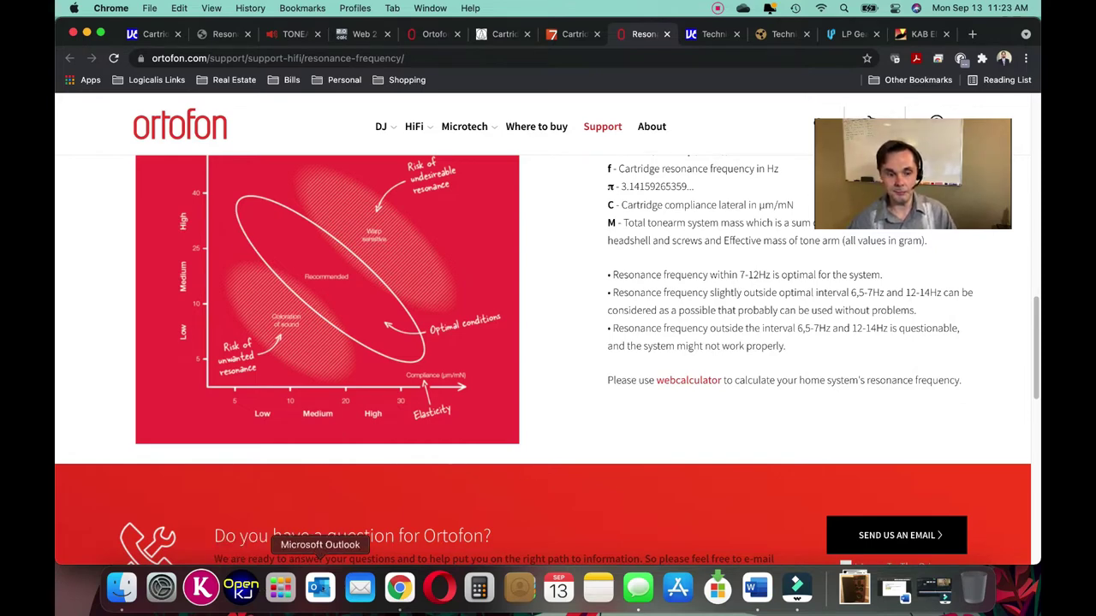
# Step: Switch to Word to review the resonant frequency formula and its explanation, and minimize the document
pyautogui.click(757, 588)
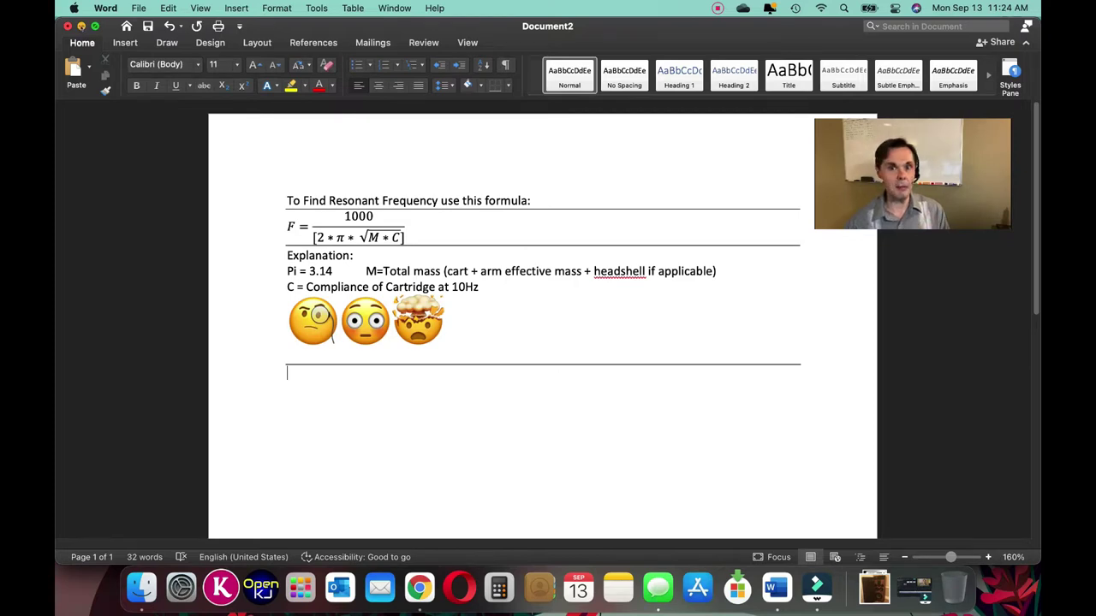
pyautogui.click(81, 26)
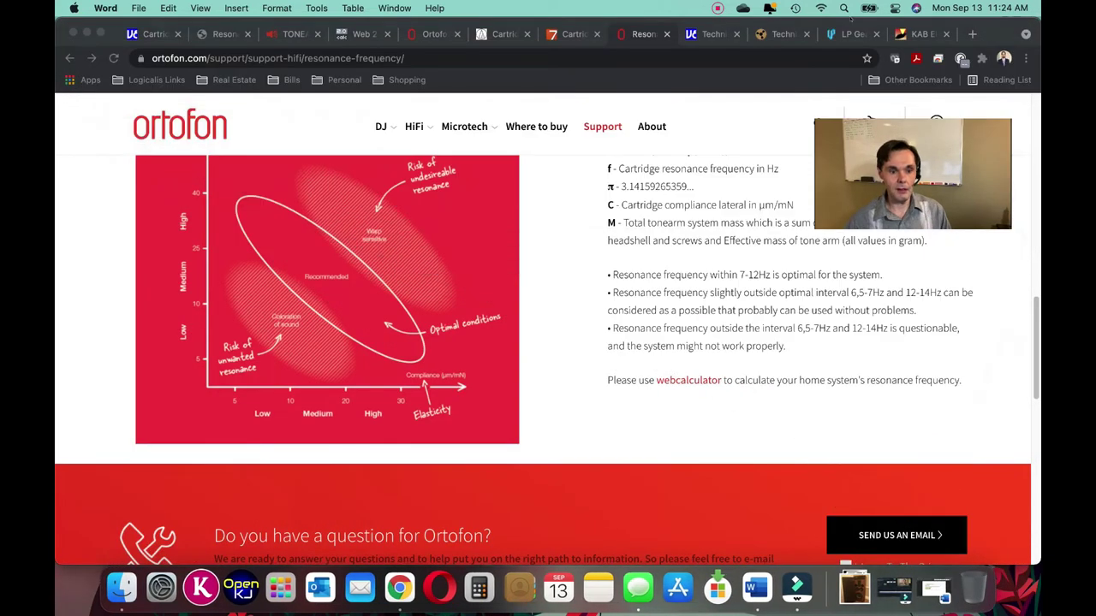
# Step: Check the Technics SL-1200 model and its effective tonearm mass on Vinyl Engine, and bring up the other Technics page
pyautogui.click(714, 34)
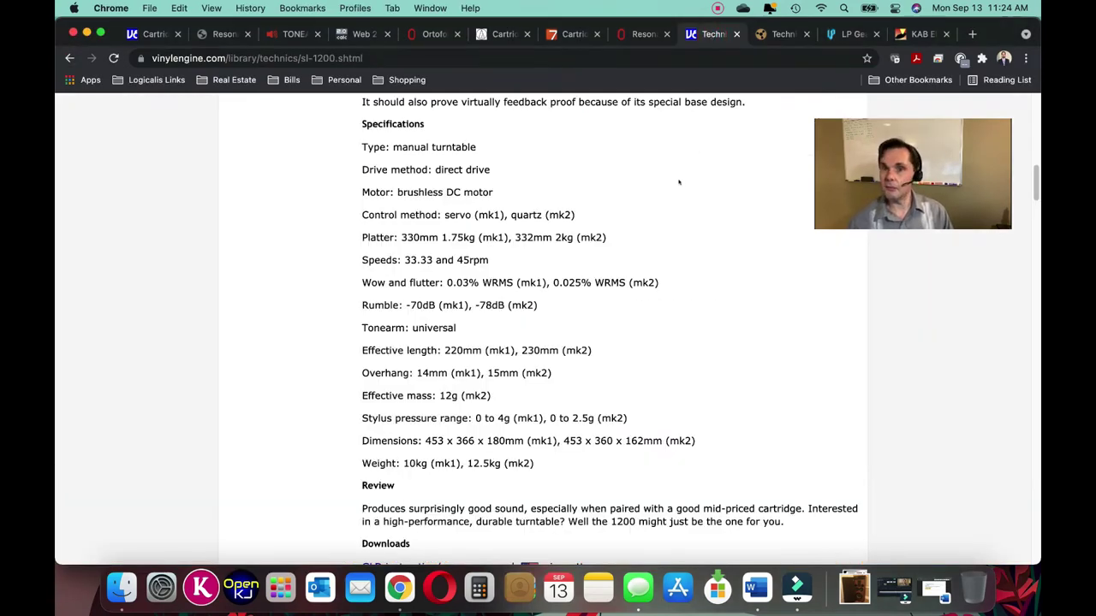
pyautogui.scroll(-1, 625, 224)
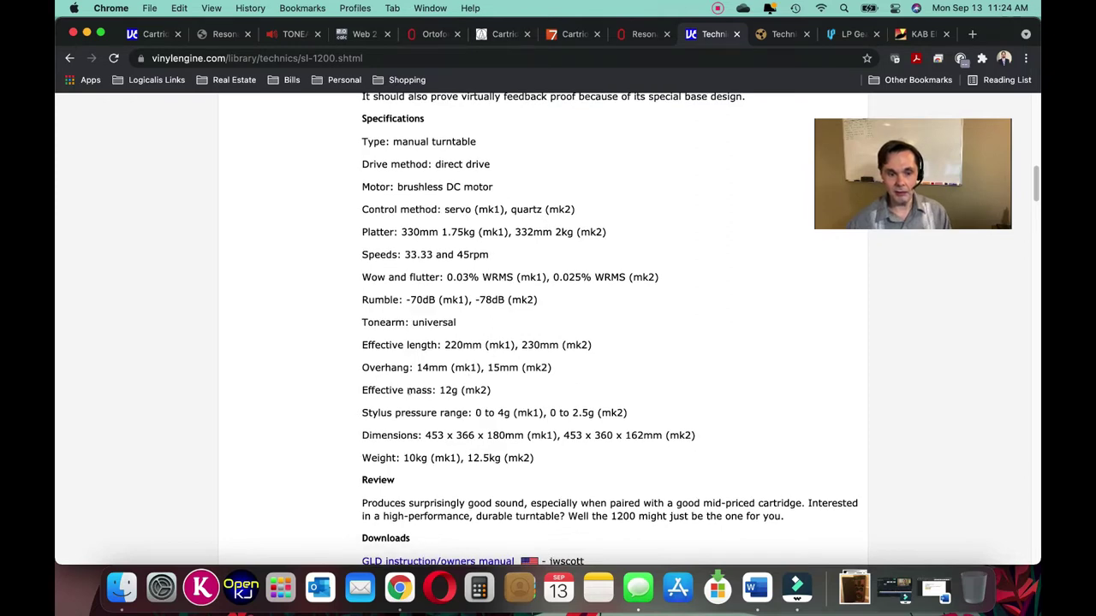
pyautogui.scroll(15, 409, 371)
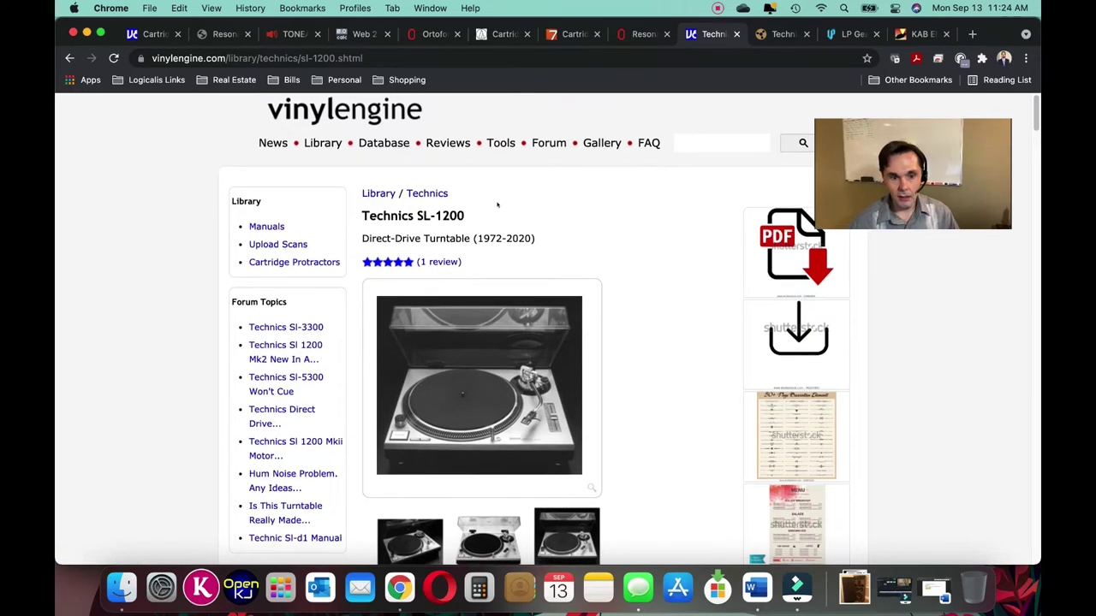
pyautogui.scroll(-1, 479, 204)
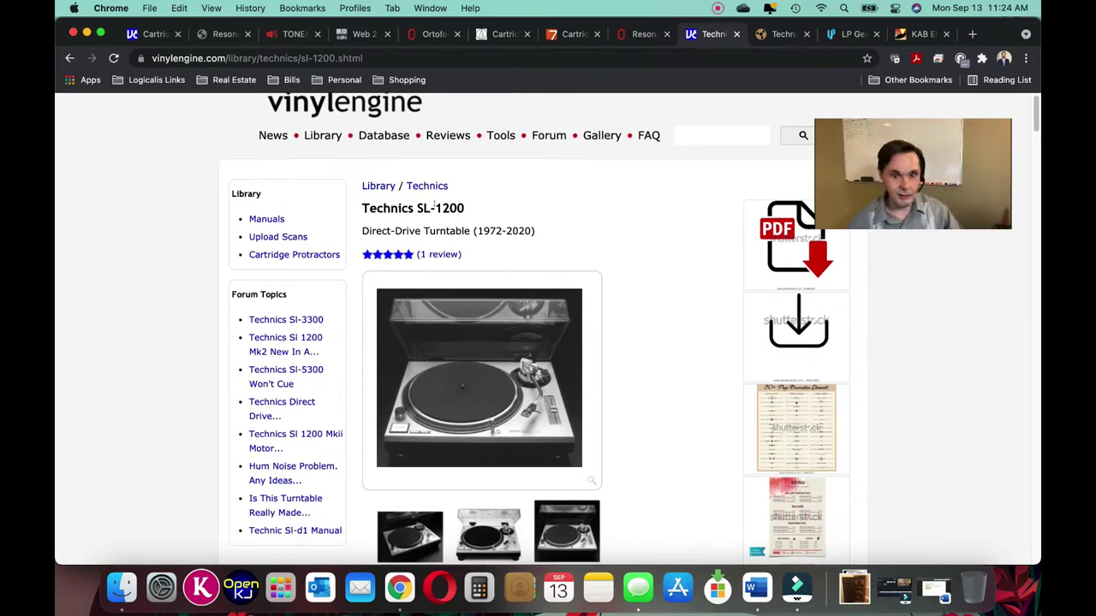
pyautogui.scroll(-10, 436, 203)
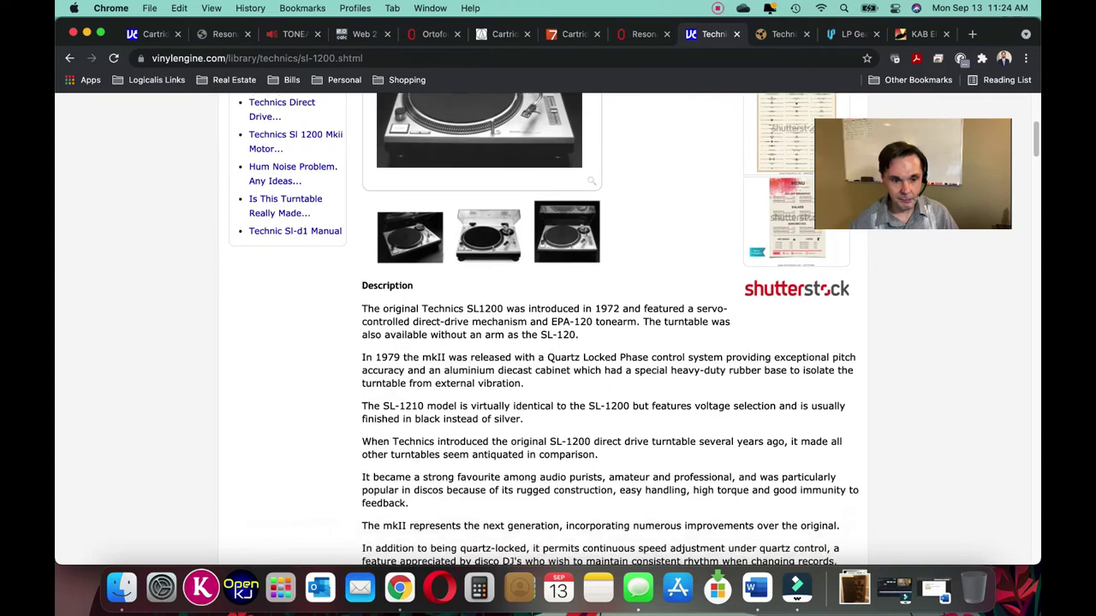
pyautogui.scroll(-8, 442, 254)
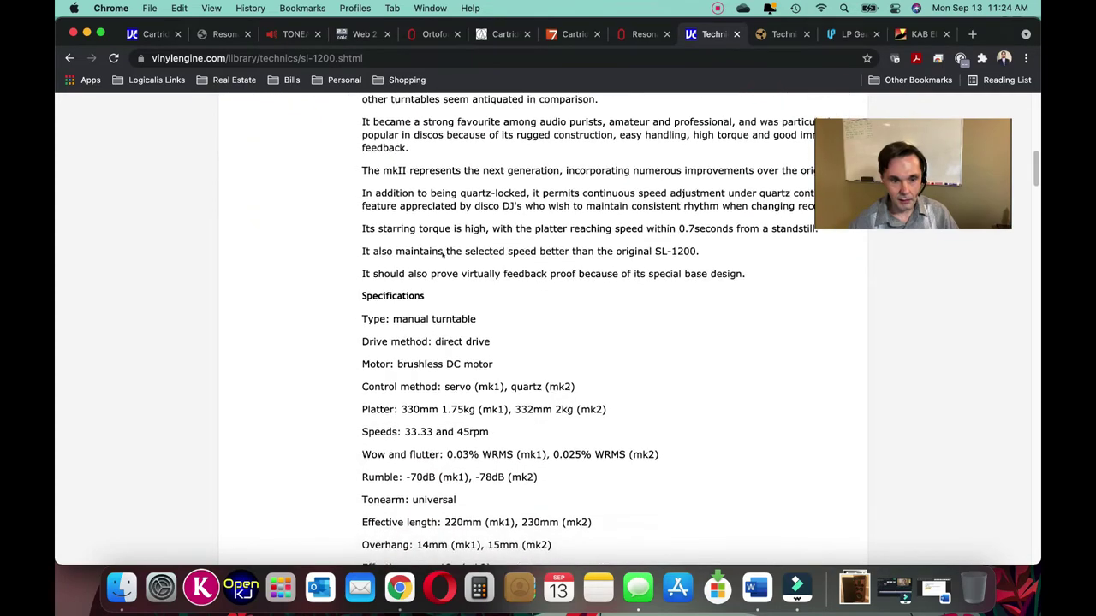
pyautogui.scroll(-2, 419, 175)
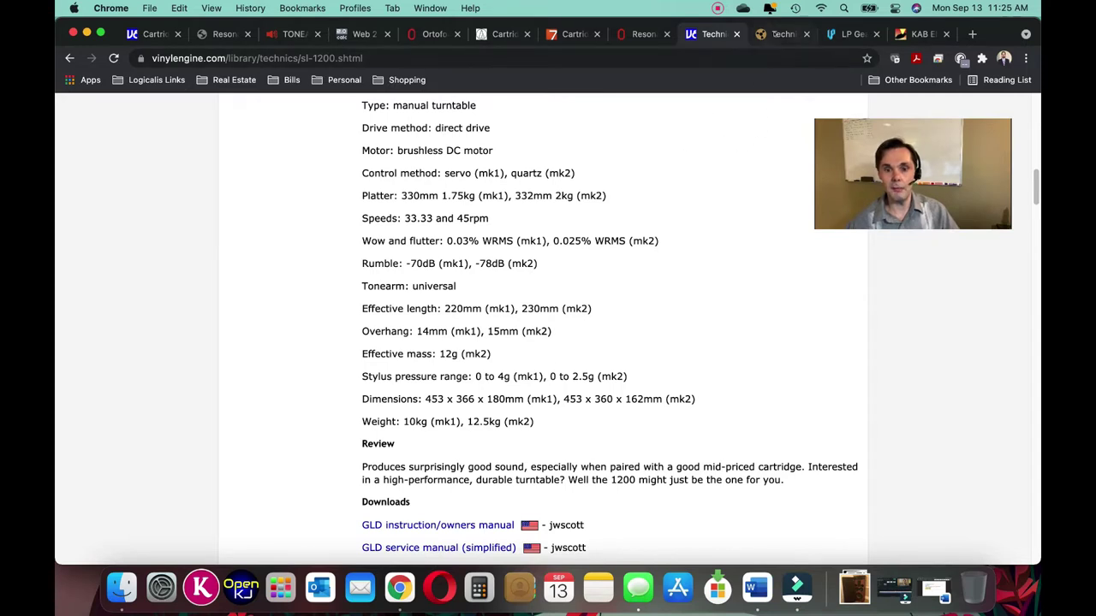
pyautogui.click(775, 34)
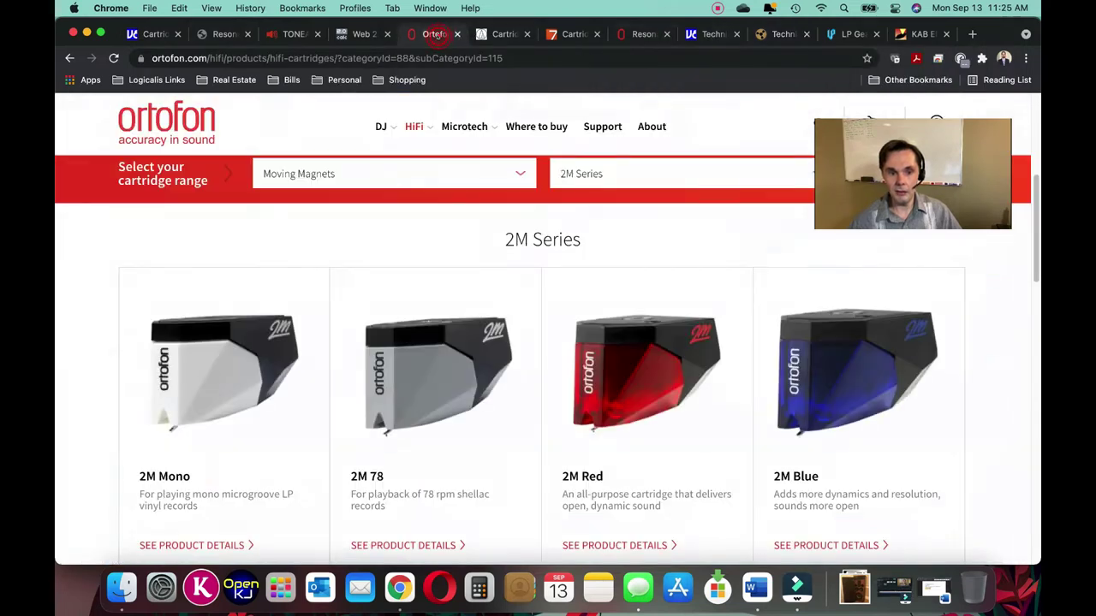
# Step: Open the Ortofon 2M Black product details from the 2M Series listing and show its technical data
pyautogui.click(431, 35)
pyautogui.scroll(-3, 628, 264)
pyautogui.scroll(-2, 637, 279)
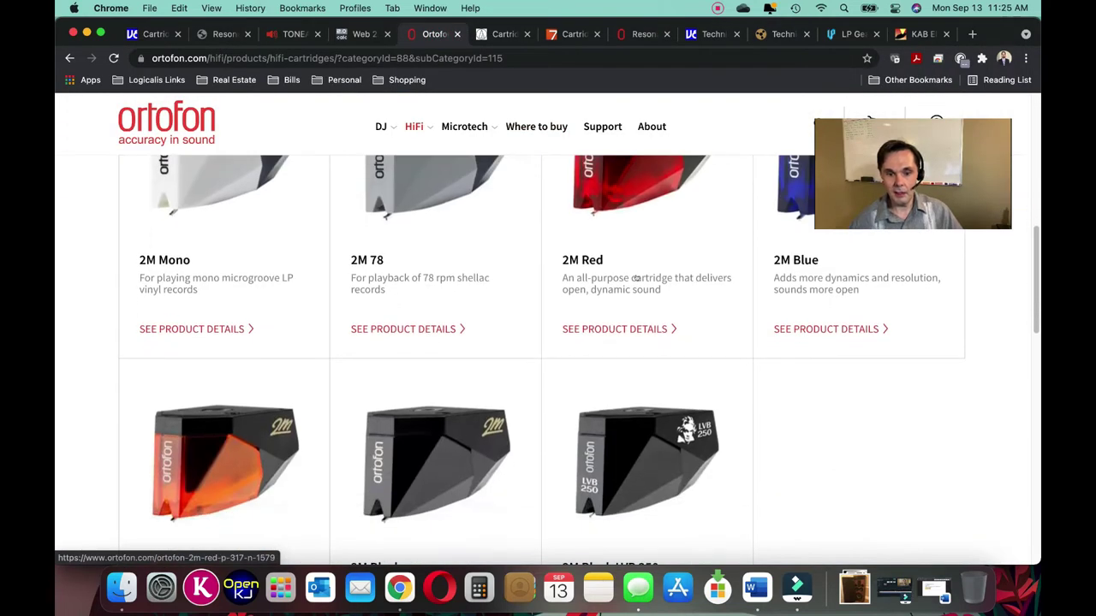
pyautogui.scroll(-5, 635, 279)
pyautogui.scroll(3, 471, 311)
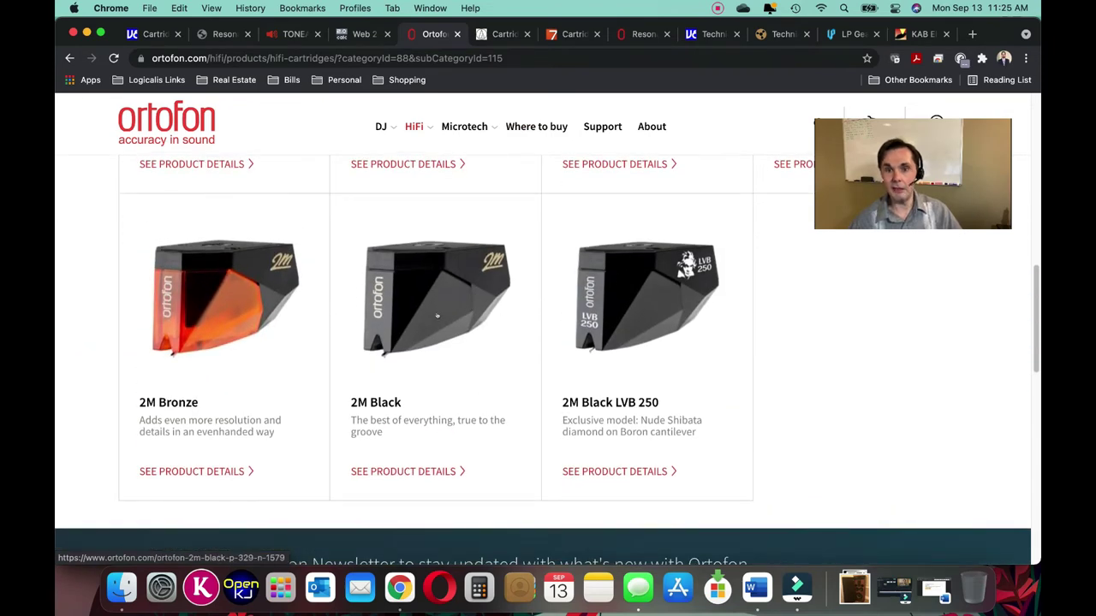
pyautogui.click(431, 472)
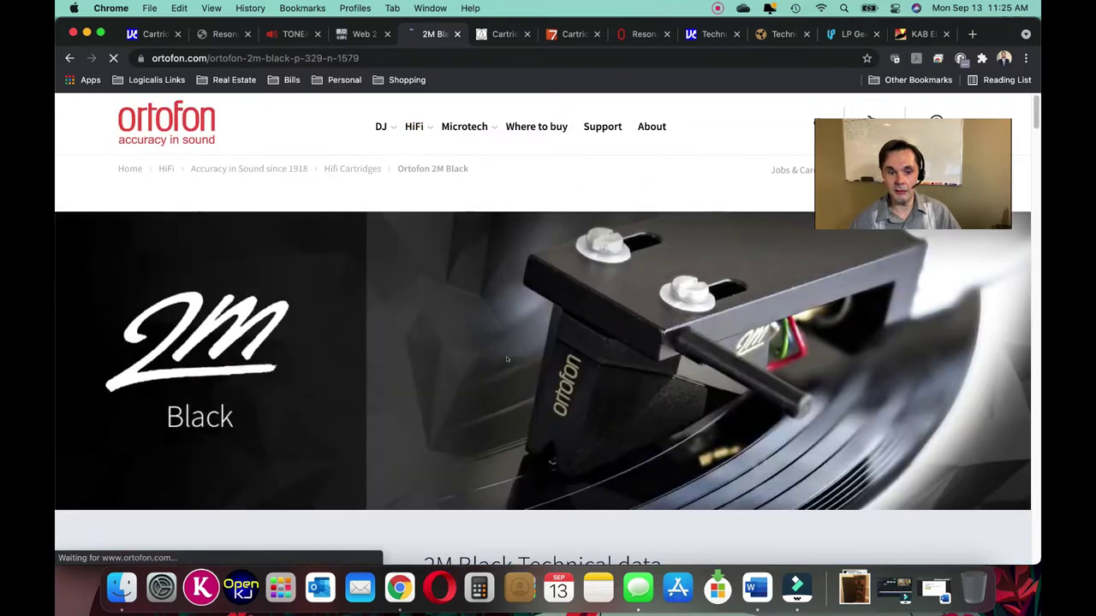
pyautogui.scroll(-5, 507, 358)
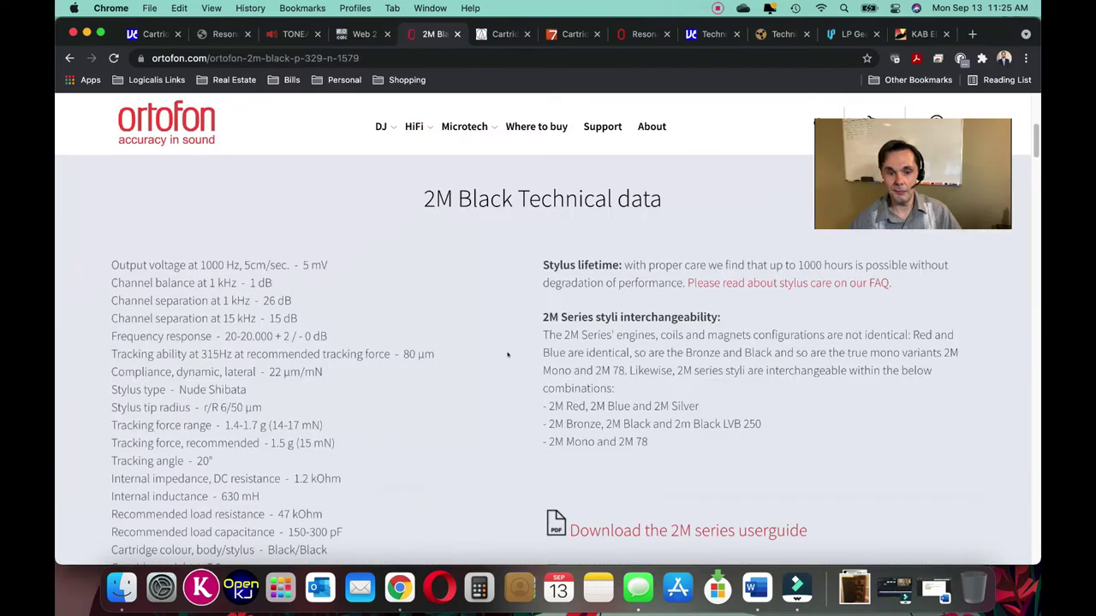
# Step: Review the Ortofon 2M Black technical data for its dynamic lateral compliance and cartridge weight
pyautogui.scroll(-2, 507, 354)
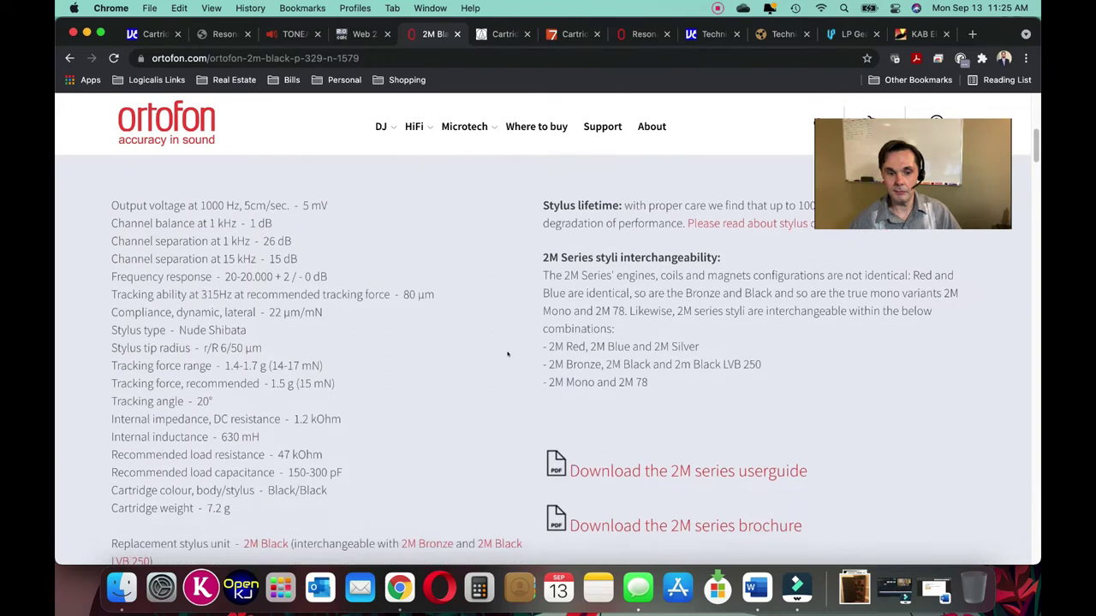
pyautogui.scroll(-2, 507, 355)
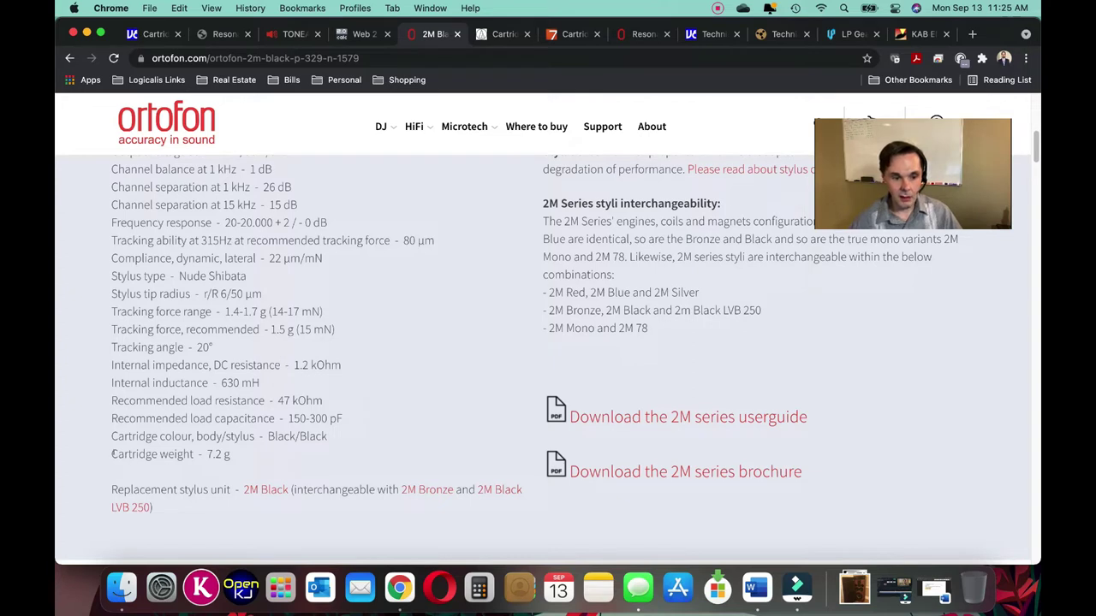
pyautogui.moveTo(110, 454); pyautogui.dragTo(249, 454)
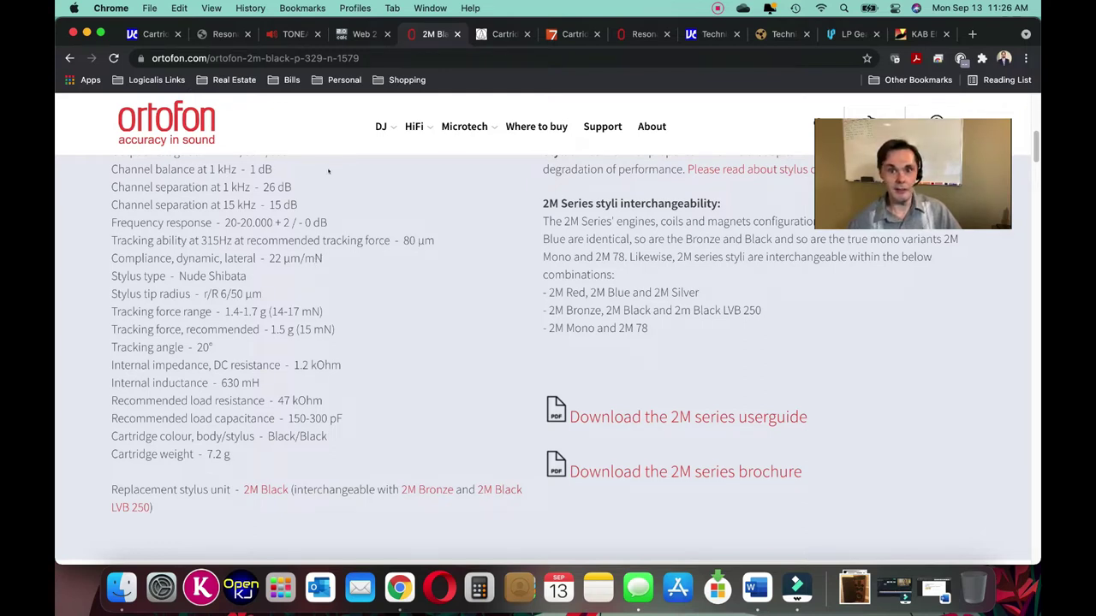
# Step: Submit a tonearm effective mass of 12 g in Vinyl Engine's Cartridge Resonance Evaluator and view the table of resonant frequencies
pyautogui.click(154, 34)
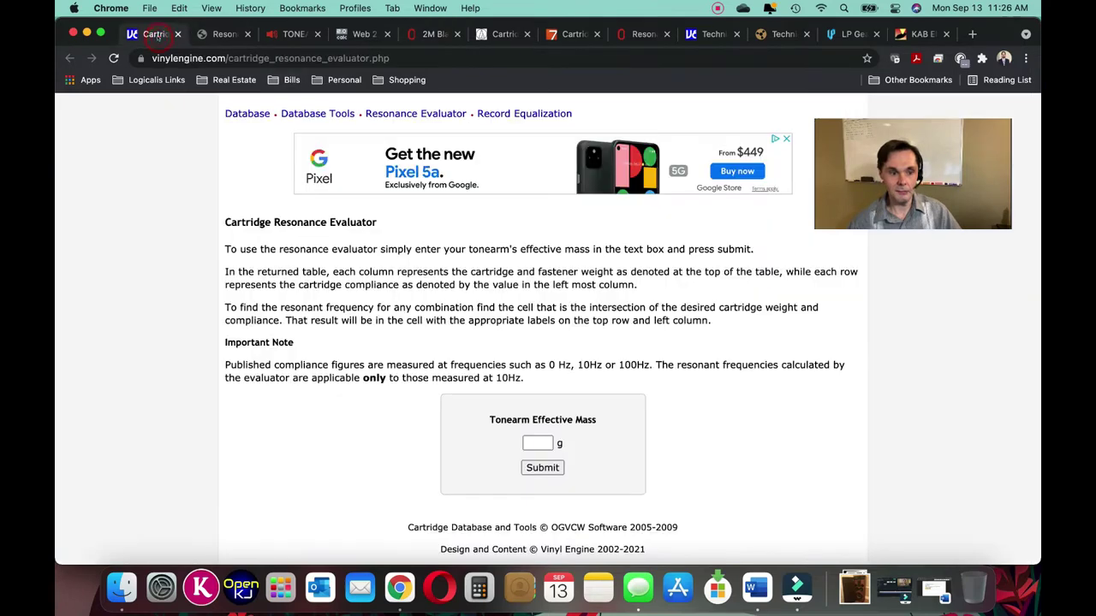
pyautogui.click(533, 441)
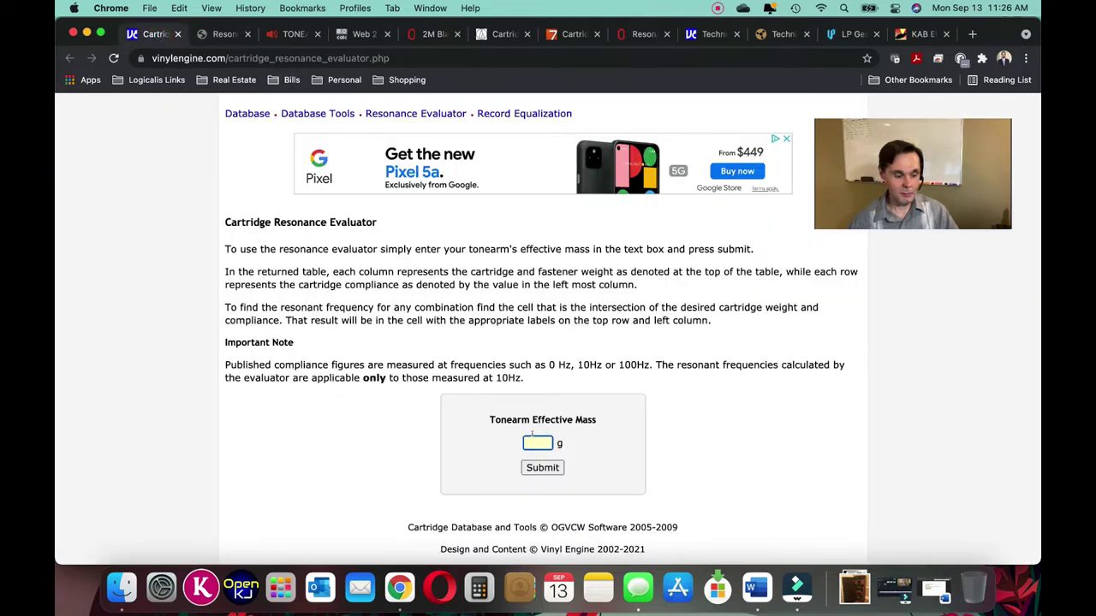
pyautogui.write('12')
pyautogui.click(543, 468)
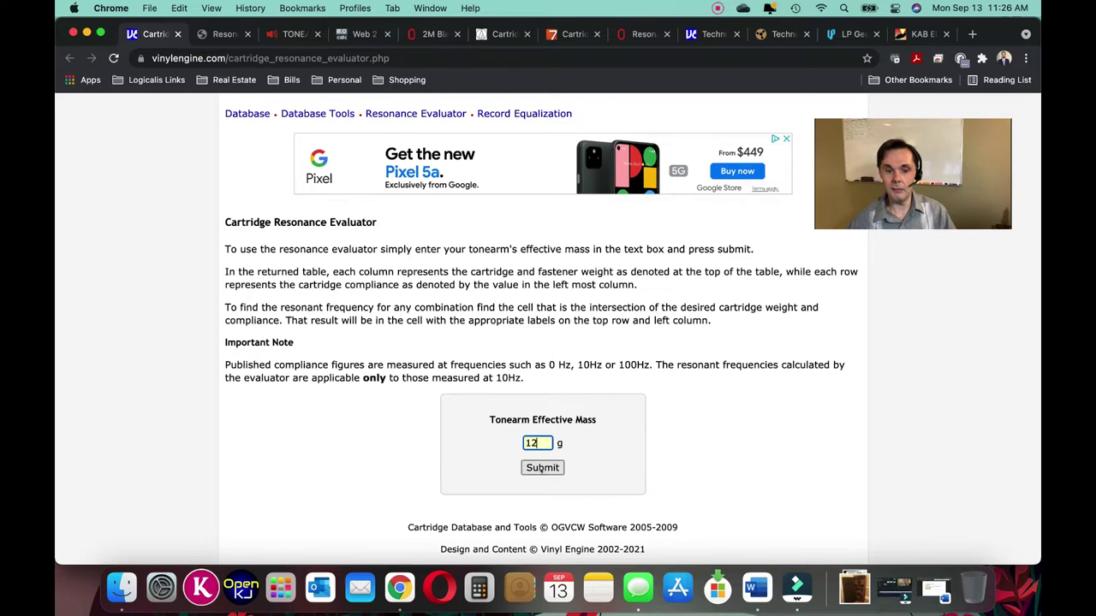
pyautogui.click(543, 468)
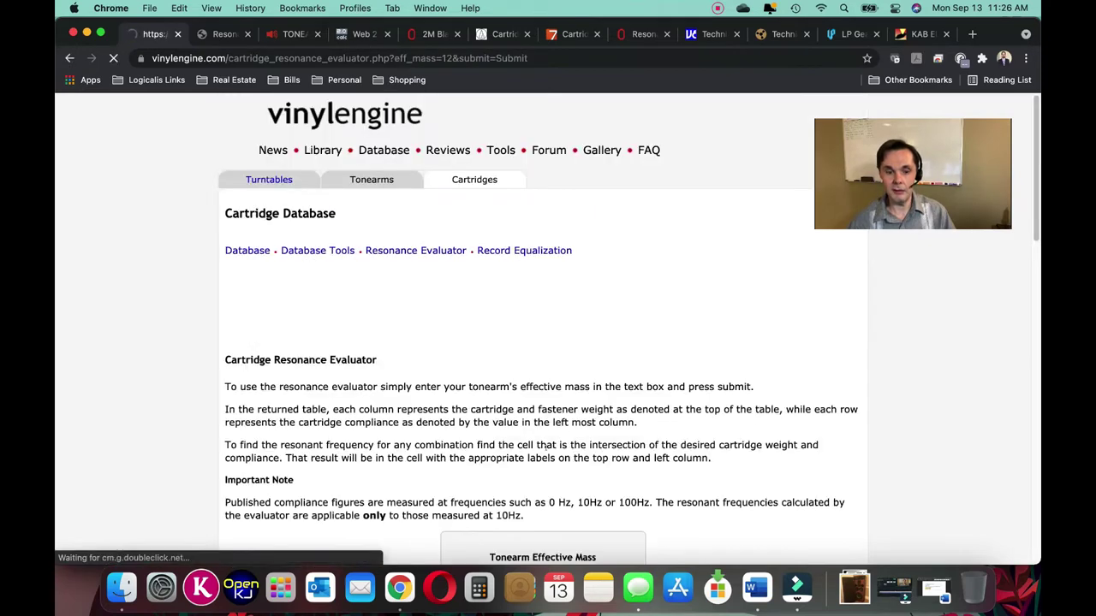
pyautogui.scroll(-5, 522, 390)
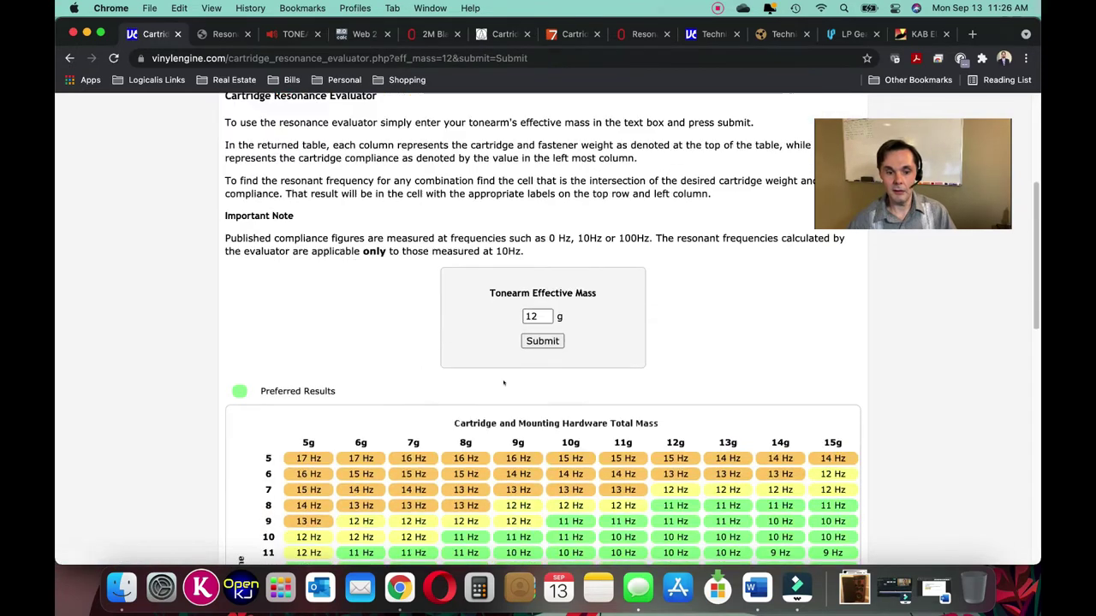
pyautogui.scroll(-2, 504, 379)
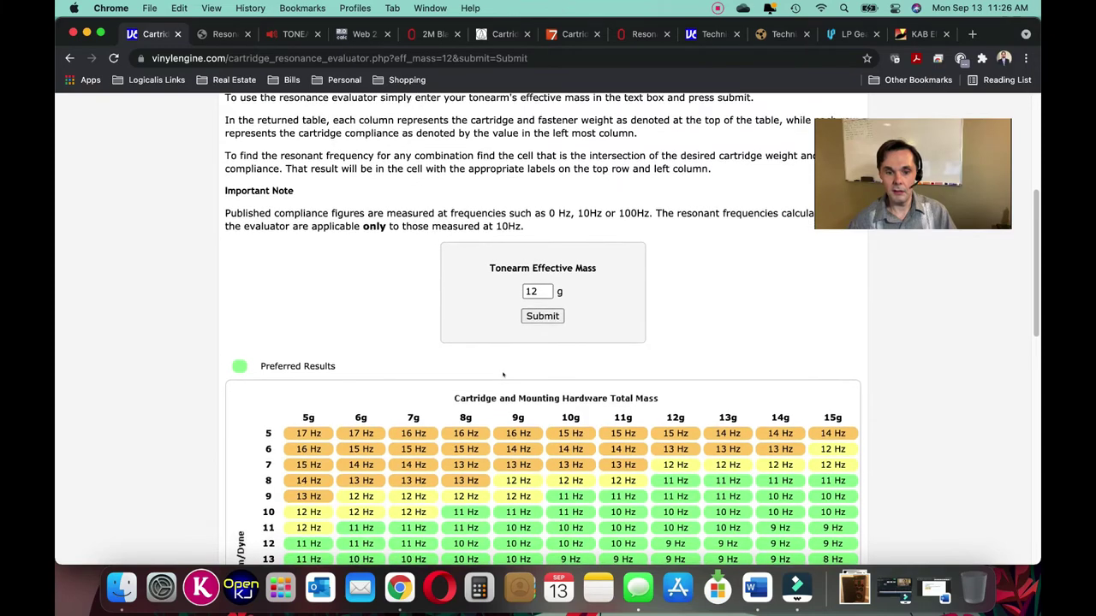
pyautogui.scroll(-5, 502, 374)
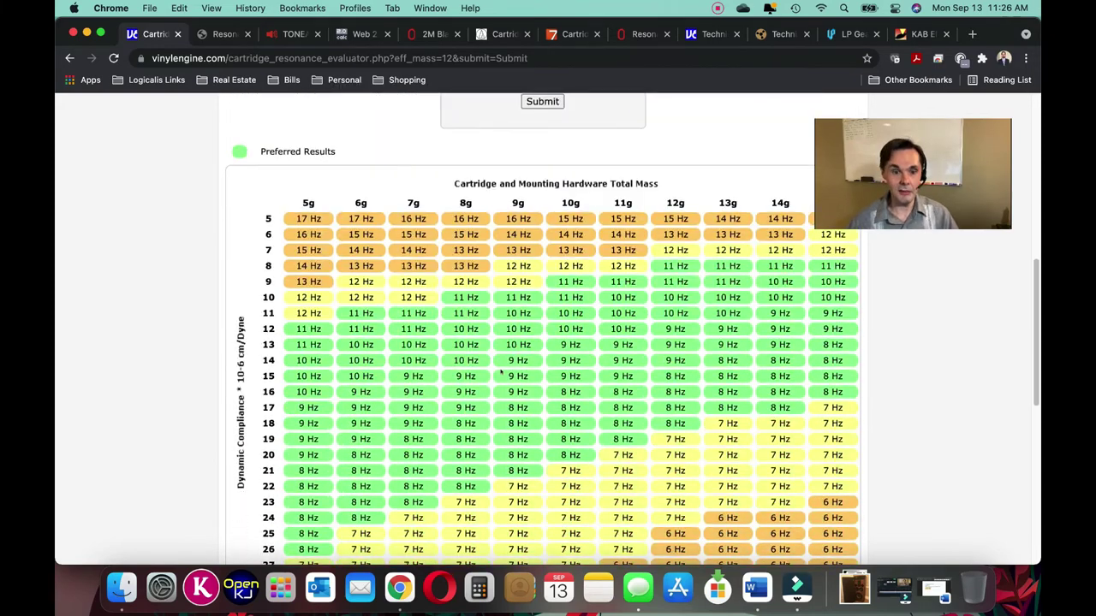
pyautogui.scroll(-1, 502, 373)
pyautogui.click(846, 149)
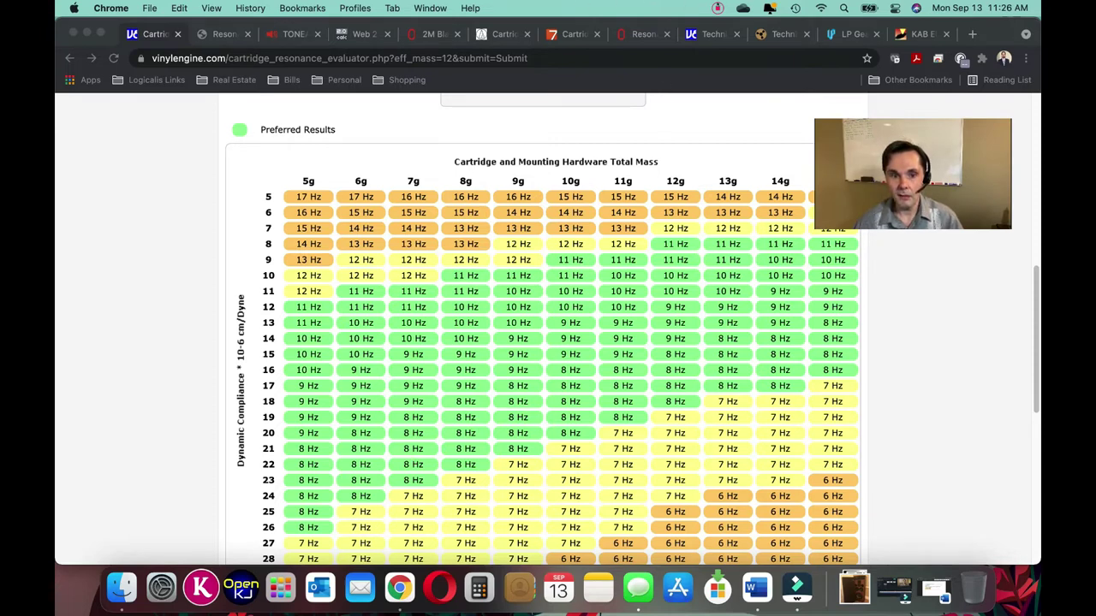
pyautogui.click(717, 7)
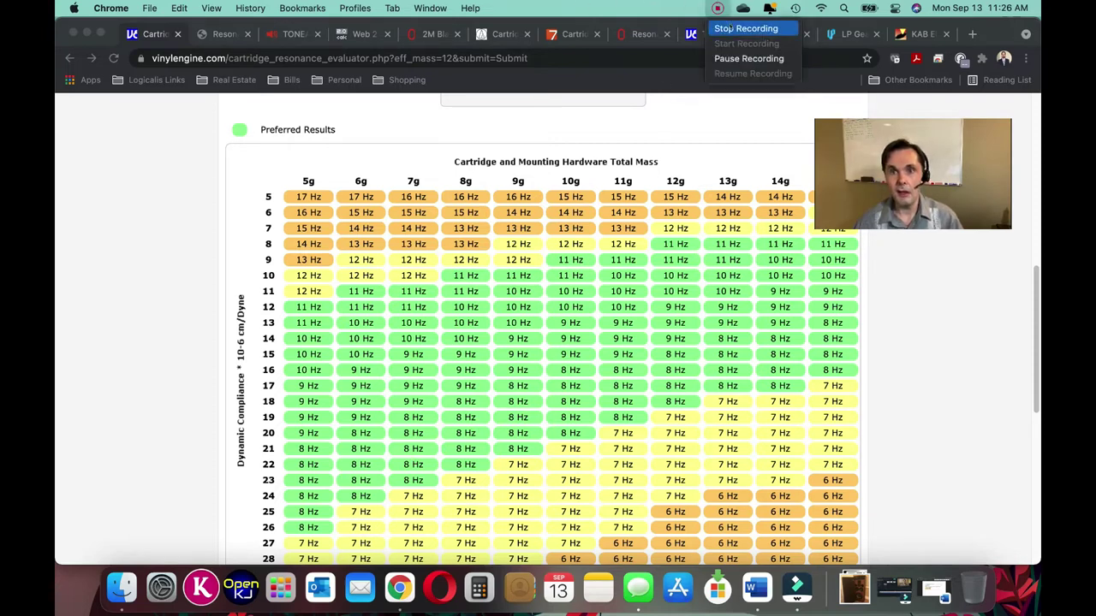
pyautogui.click(730, 28)
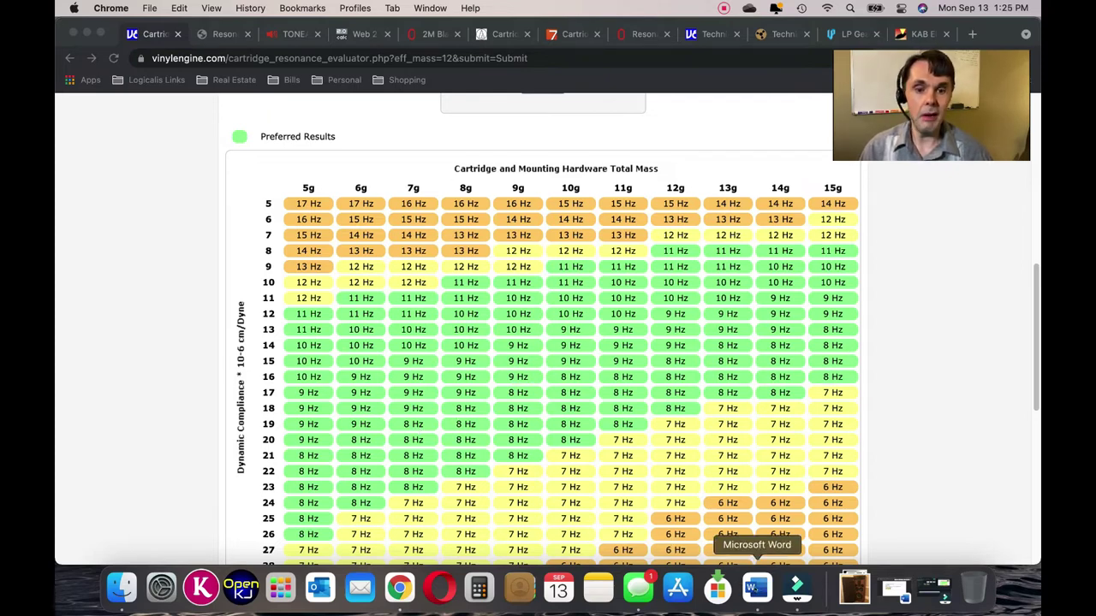
# Step: Switch to Word to bring the minimized document back up
pyautogui.click(756, 587)
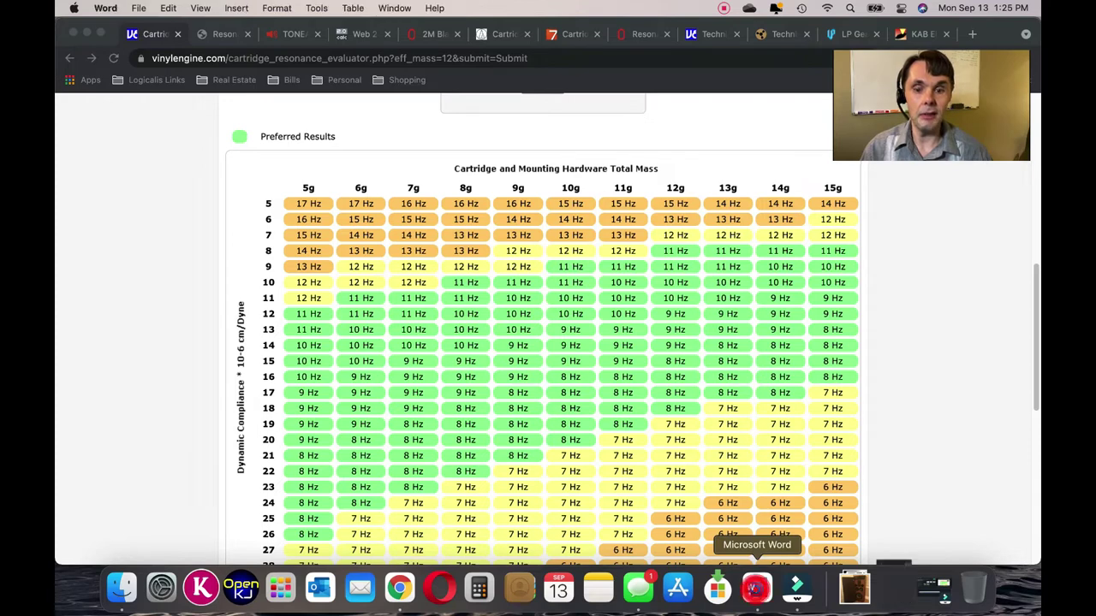
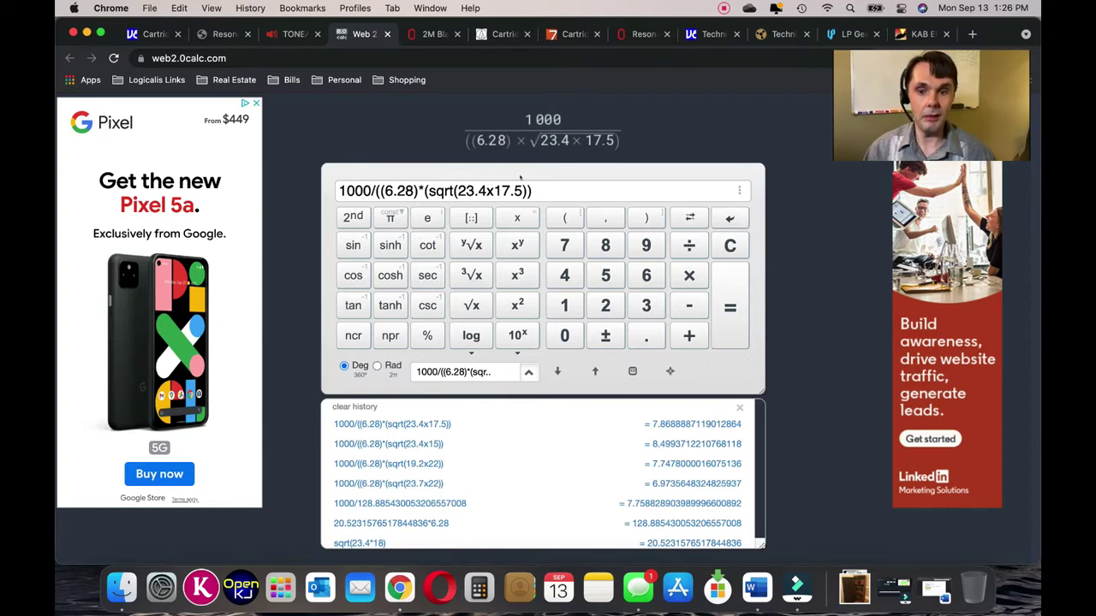
# Step: Change the mass under the square root in the web calculator's resonance formula to 19.2
pyautogui.hotkey('shift', 'Right')
pyautogui.hotkey('shift', 'Right')
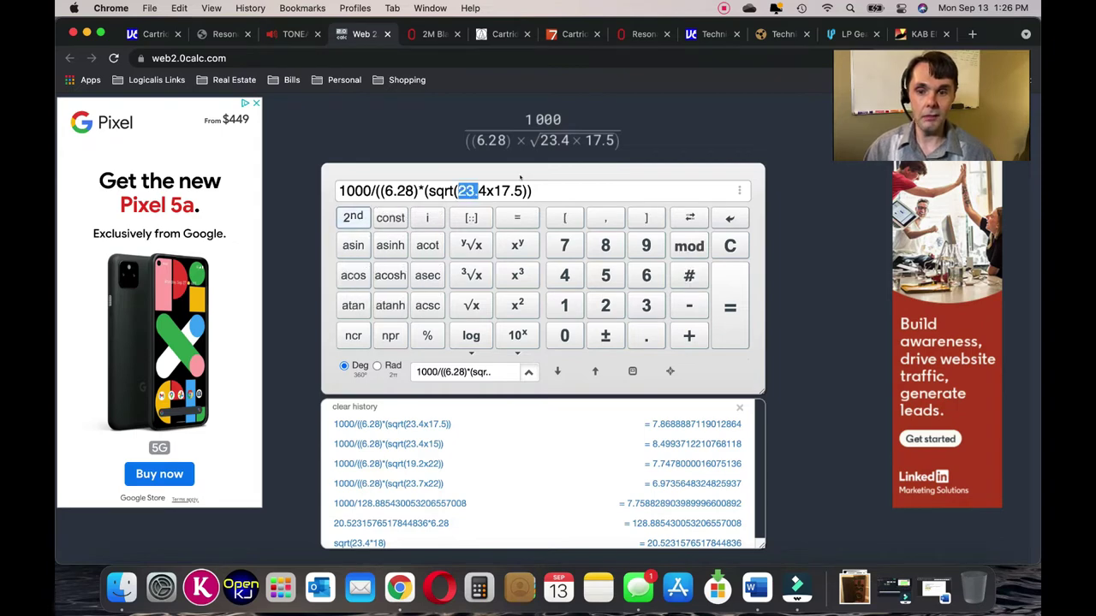
pyautogui.write('192')
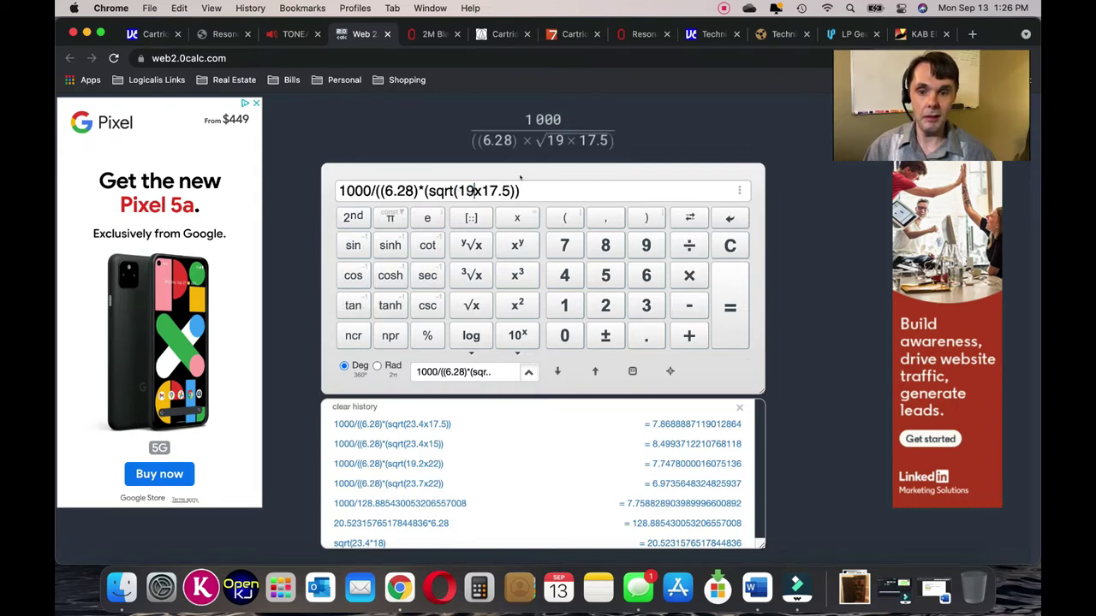
pyautogui.press('BackSpace')
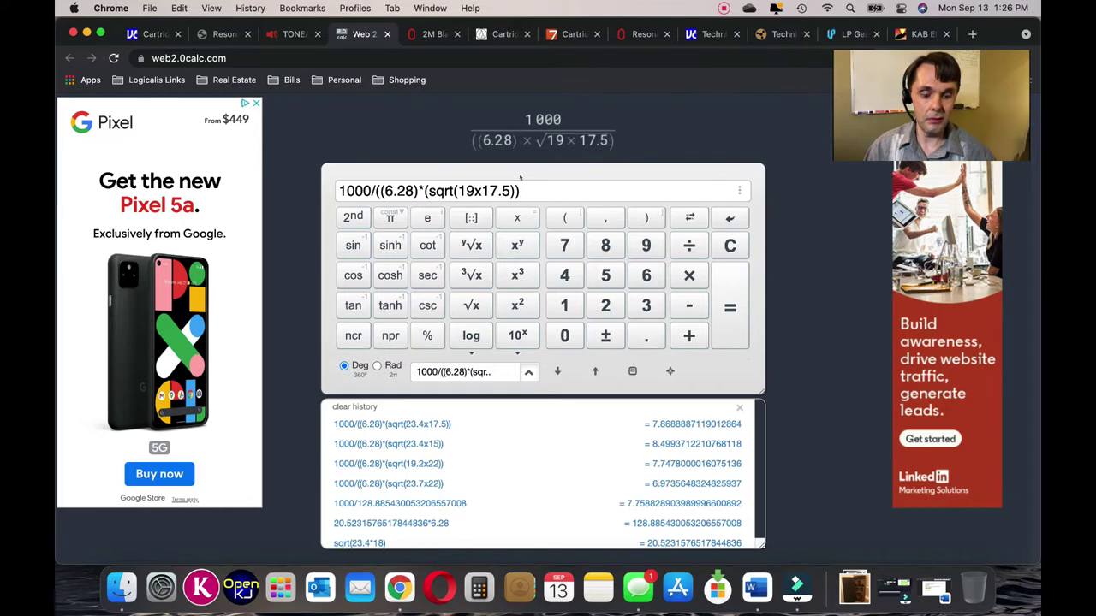
pyautogui.write('.2')
# Step: Change the compliance under the square root to 22 and calculate 1000/((6.28)*(sqrt(19.2x22))
pyautogui.press('Right')
pyautogui.hotkey('shift', 'Right')
pyautogui.hotkey('shift', 'Right')
pyautogui.hotkey('shift', 'Right')
pyautogui.hotkey('shift', 'Right')
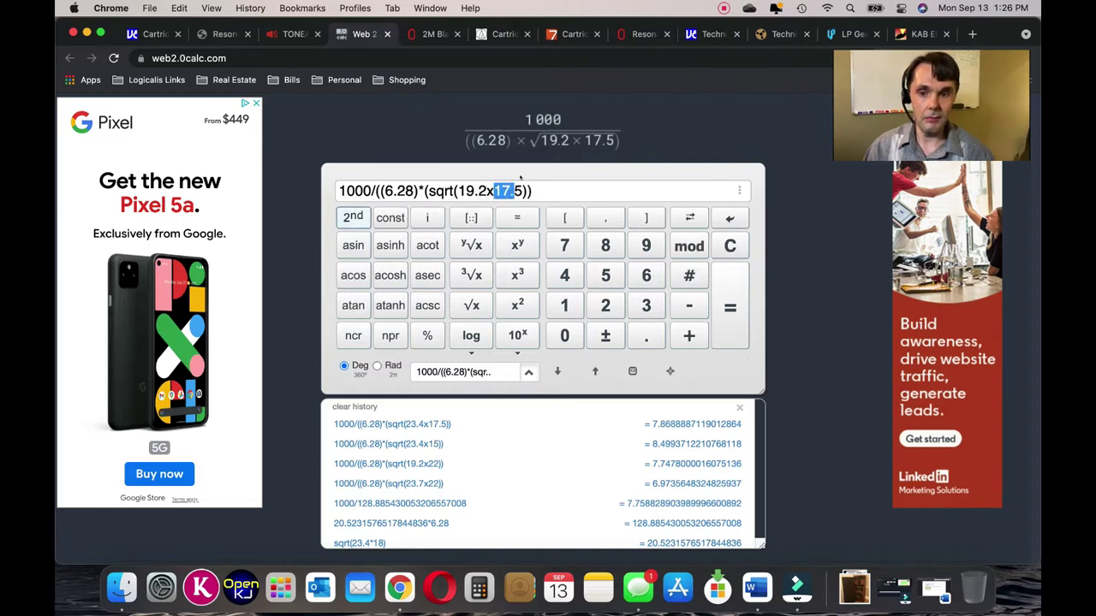
pyautogui.write('22')
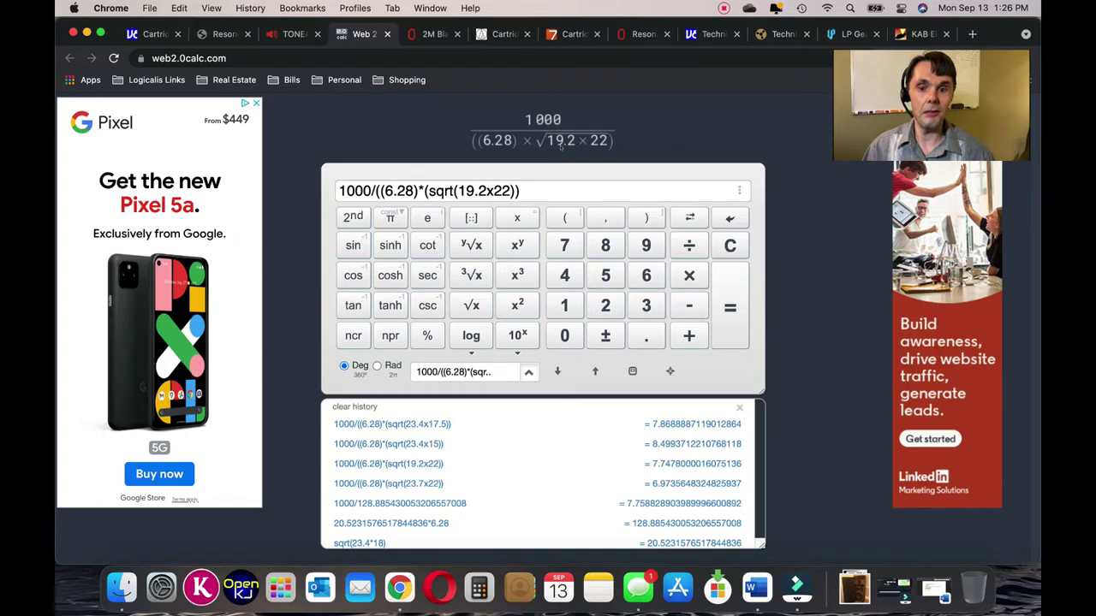
pyautogui.click(729, 306)
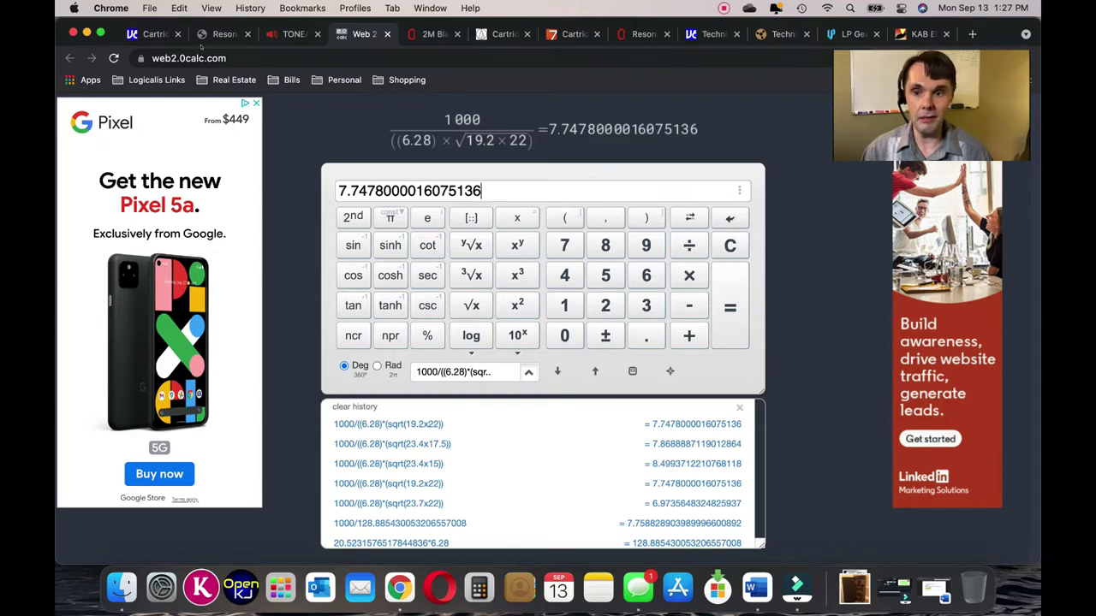
# Step: Check the Cartridge Resonance Evaluator's instructions and 12 g tonearm table against the result in the web calculator
pyautogui.click(154, 34)
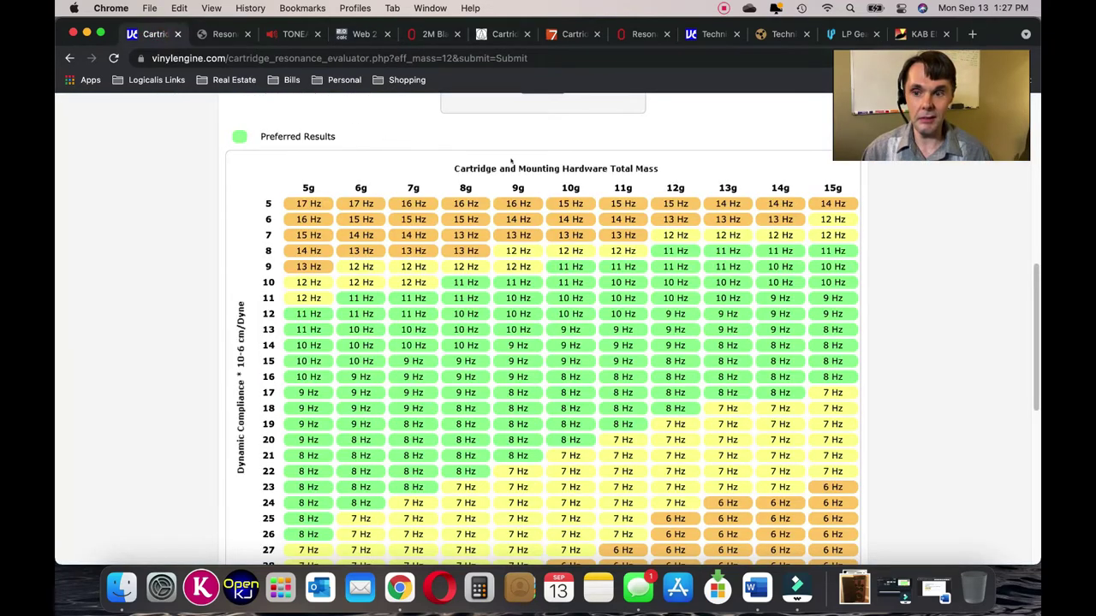
pyautogui.scroll(10, 538, 174)
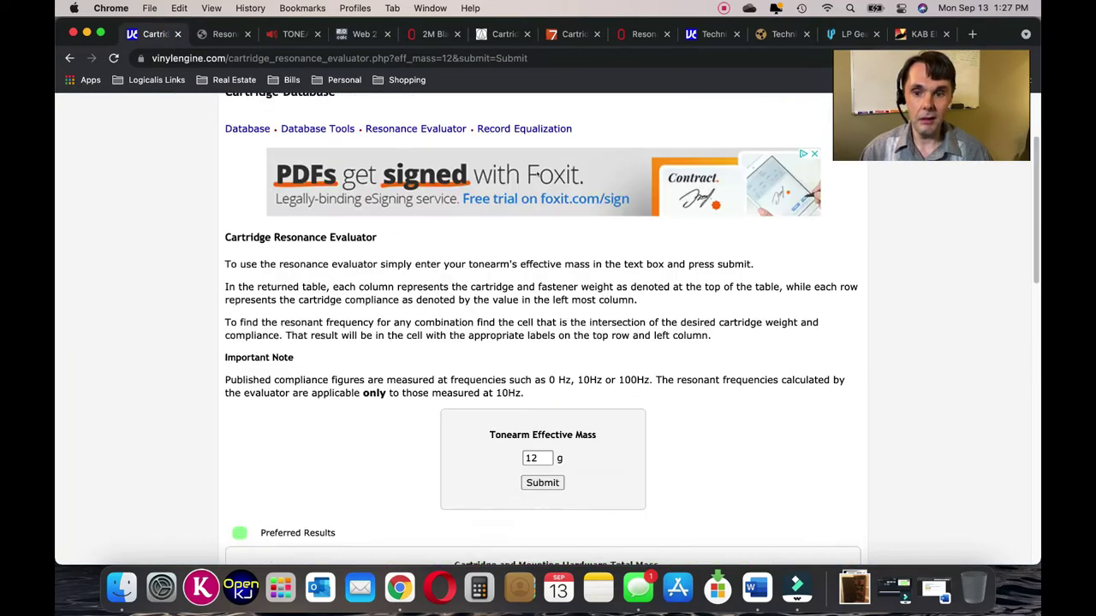
pyautogui.scroll(-1, 536, 173)
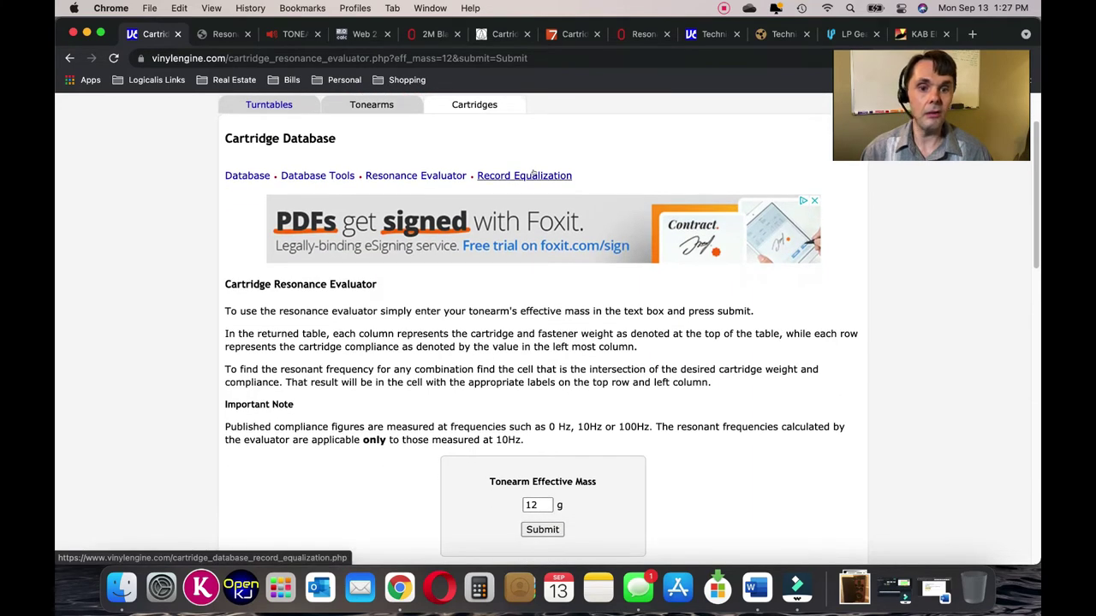
pyautogui.scroll(-2, 534, 174)
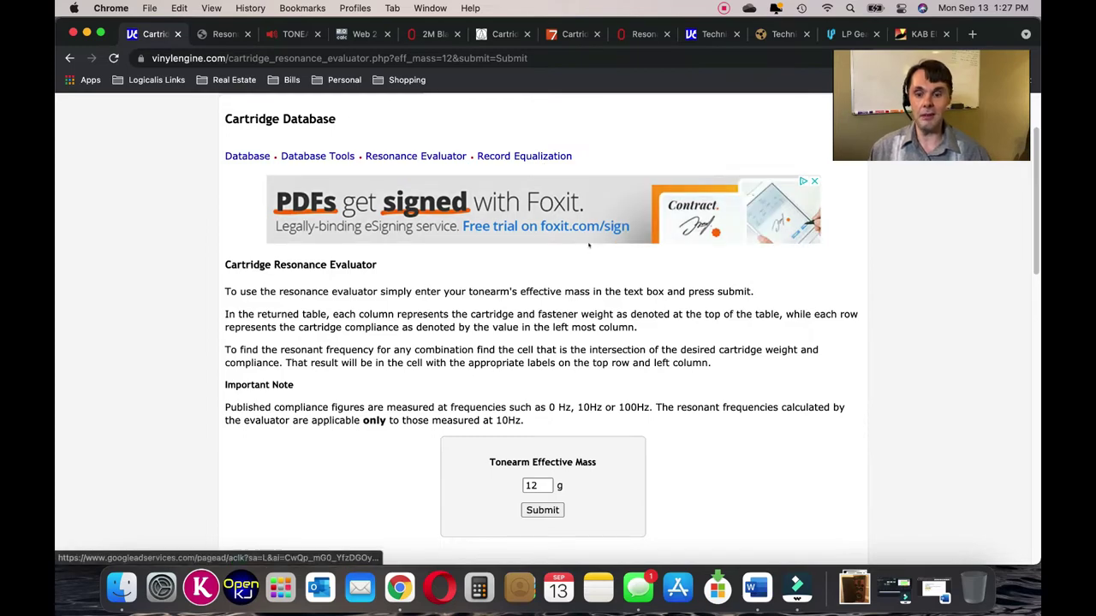
pyautogui.scroll(-10, 440, 208)
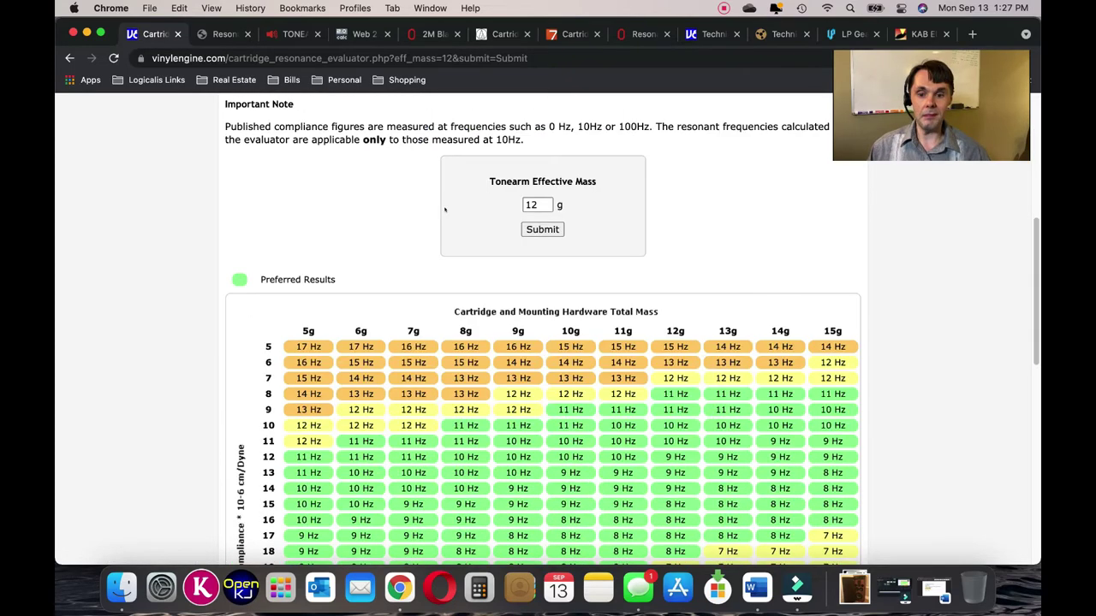
pyautogui.scroll(3, 442, 206)
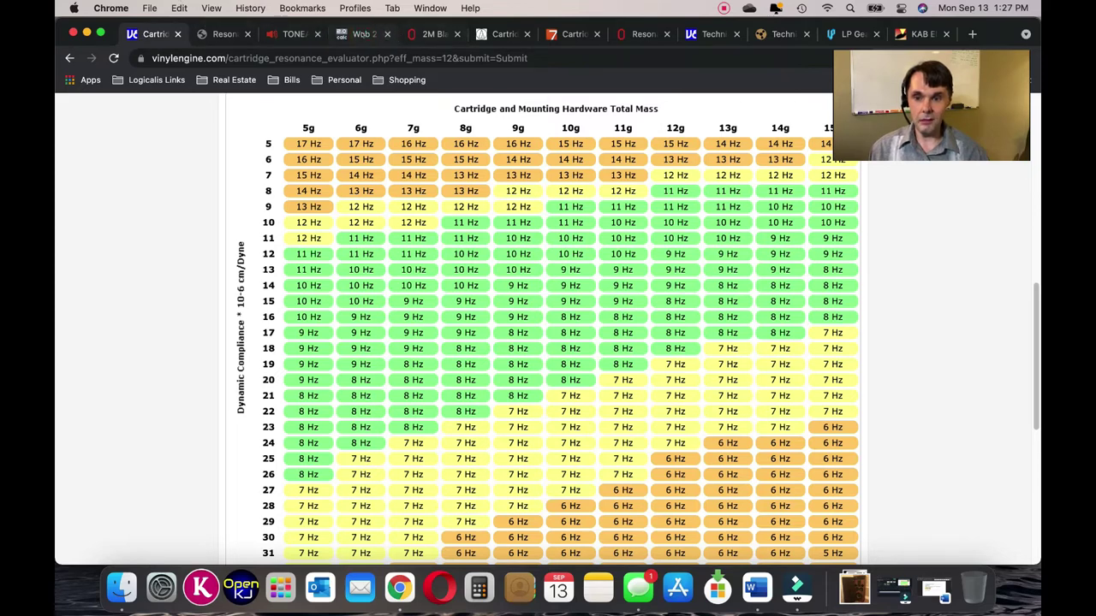
pyautogui.click(364, 34)
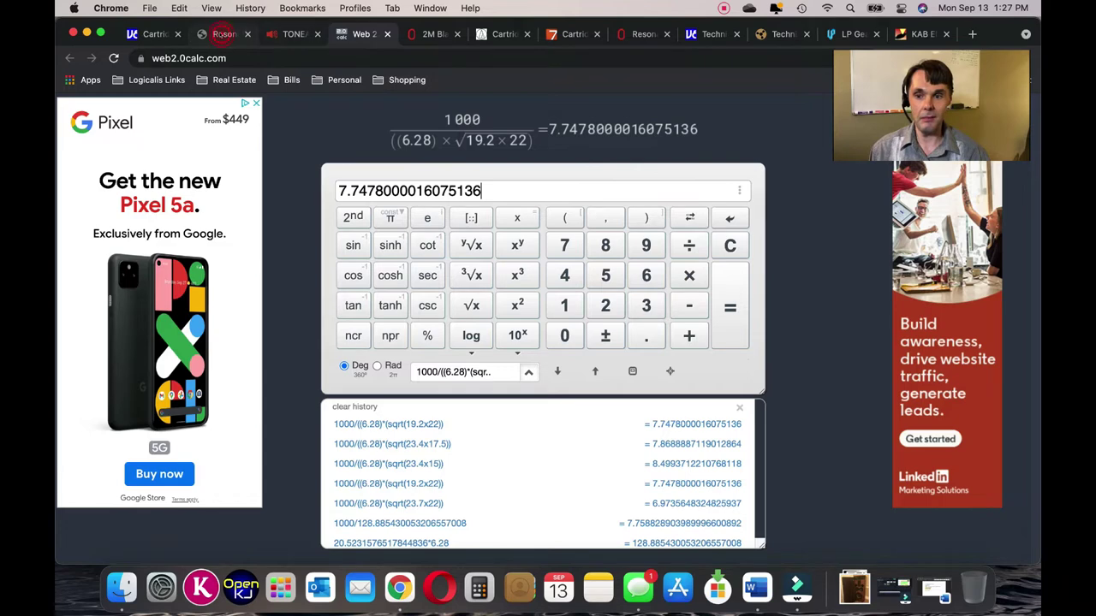
# Step: Compute the resonance frequency in resfreq.com's Tonearm Resonance Calculator for a total mass of 19.2 g and a cartridge compliance of 22
pyautogui.click(238, 35)
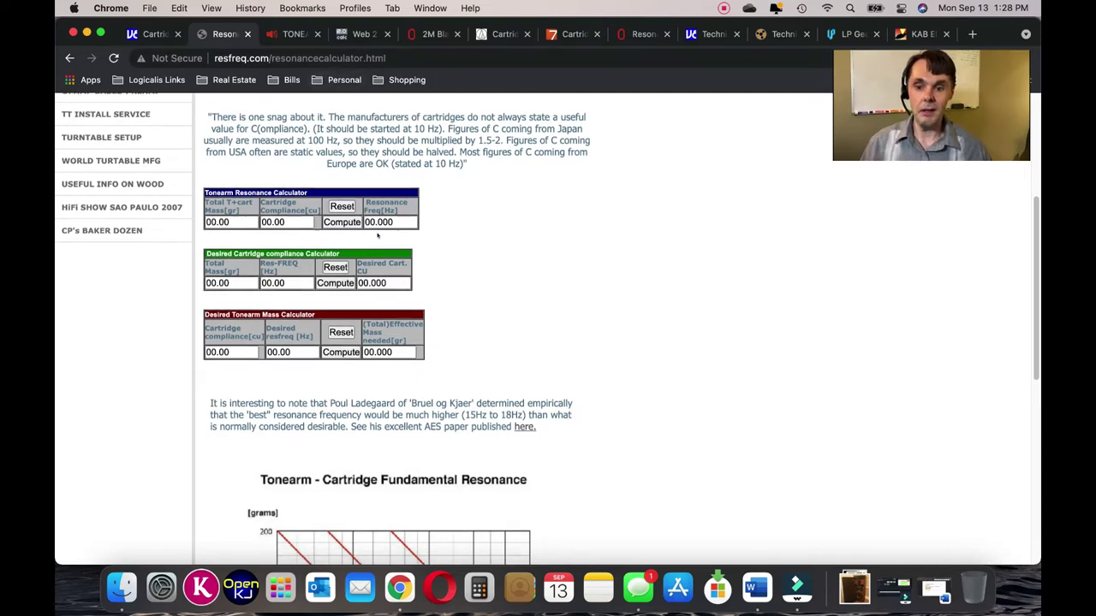
pyautogui.scroll(-3, 378, 233)
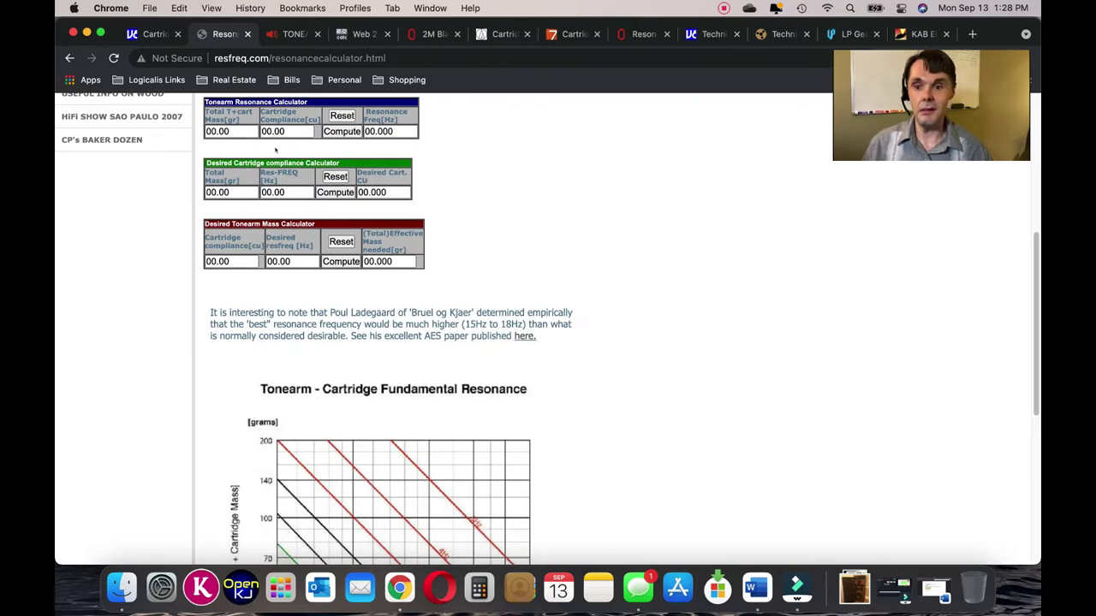
pyautogui.click(247, 132)
pyautogui.scroll(2, 249, 130)
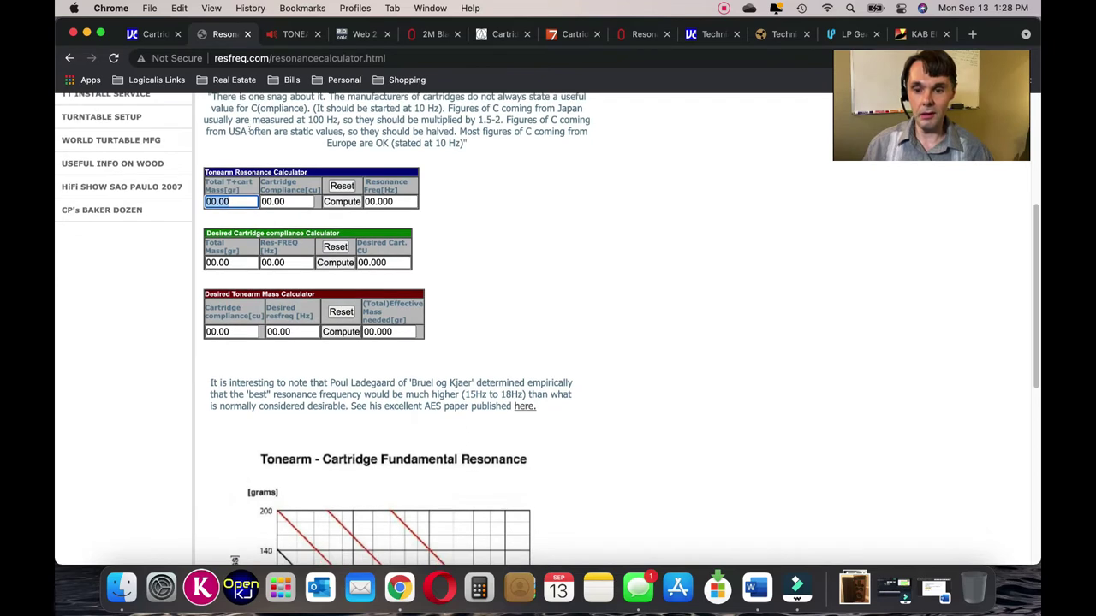
pyautogui.write('192')
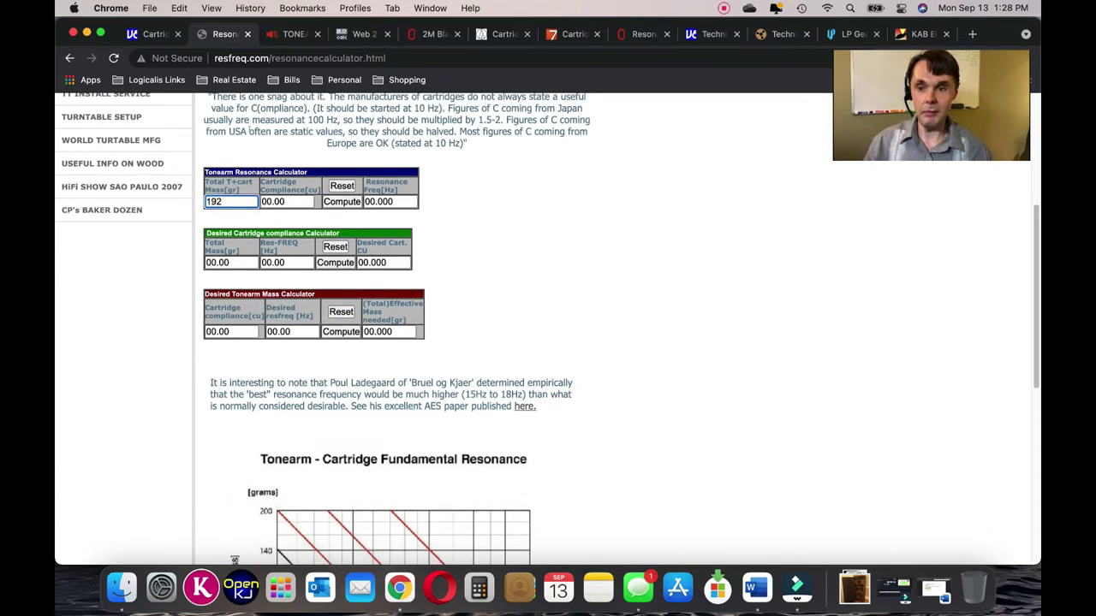
pyautogui.press('BackSpace')
pyautogui.write('.2')
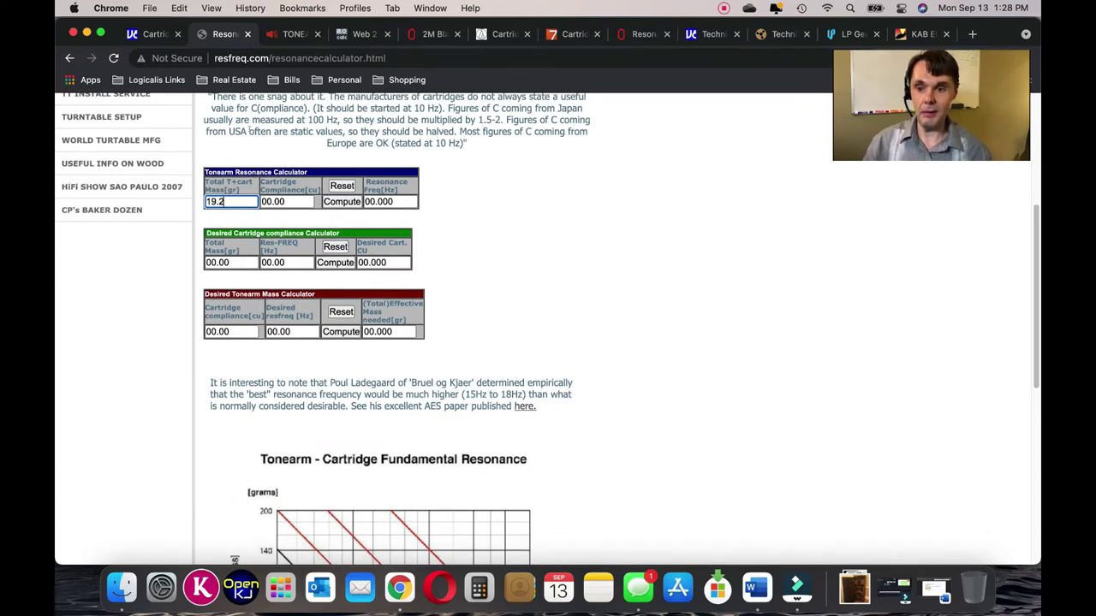
pyautogui.press('Tab')
pyautogui.write('22')
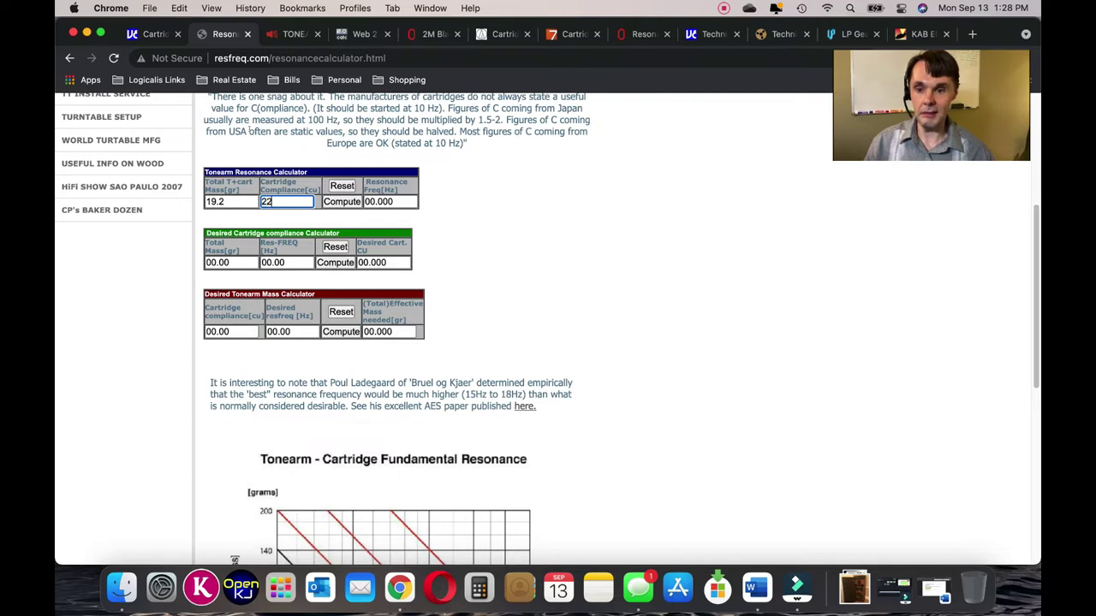
pyautogui.click(341, 201)
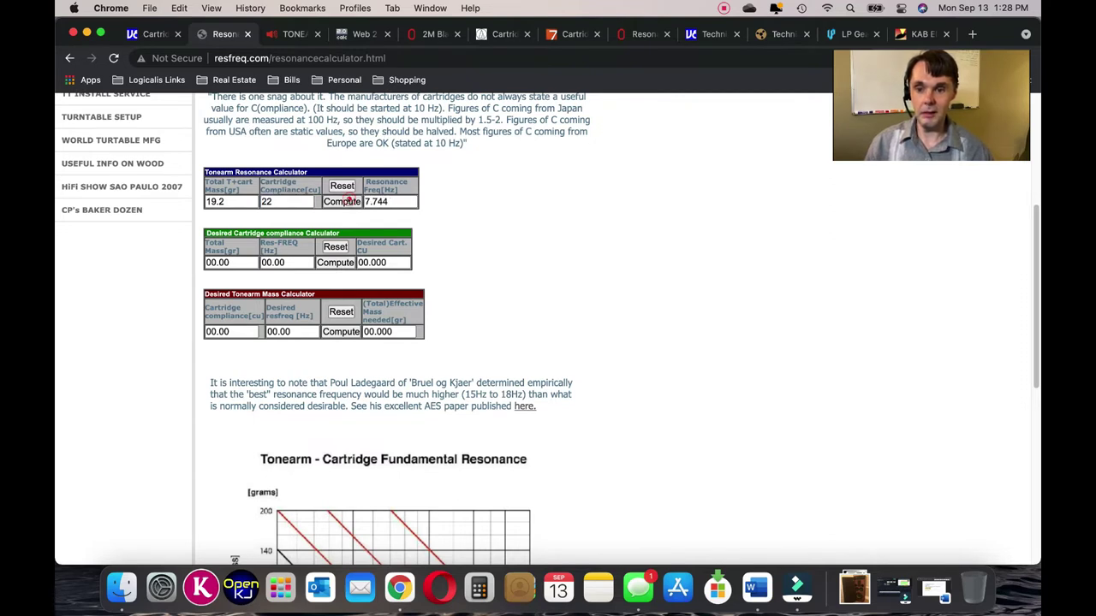
pyautogui.click(365, 34)
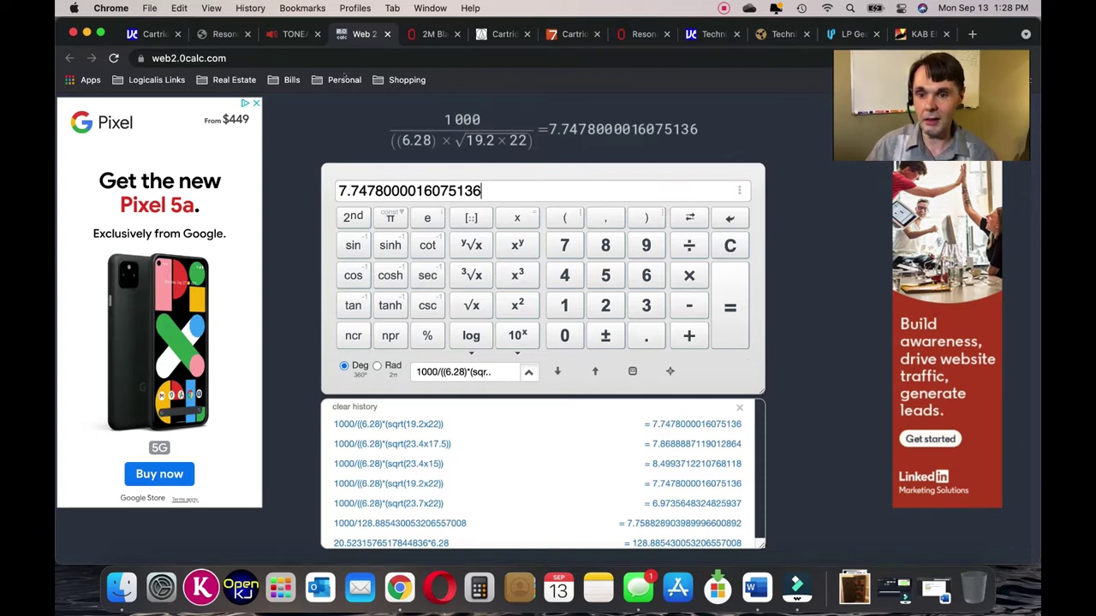
pyautogui.click(246, 34)
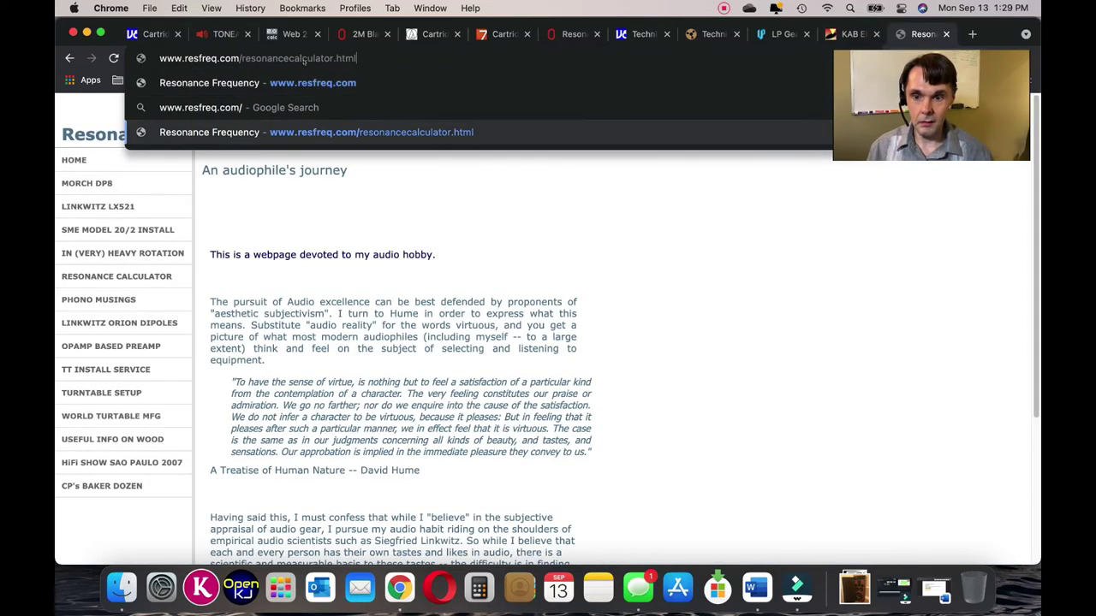
pyautogui.press('Return')
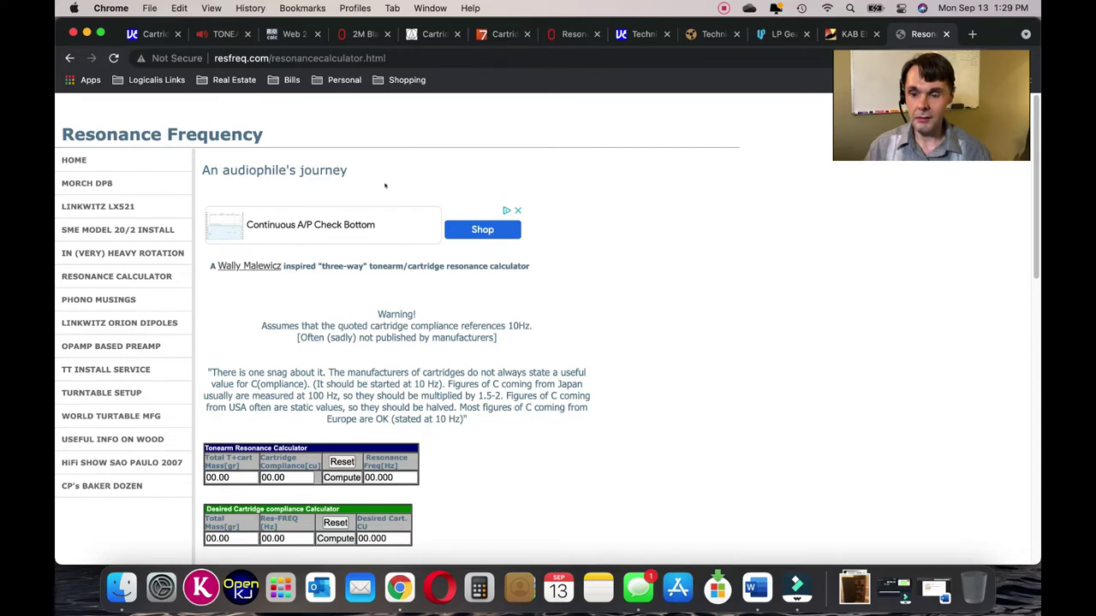
pyautogui.scroll(-1, 386, 187)
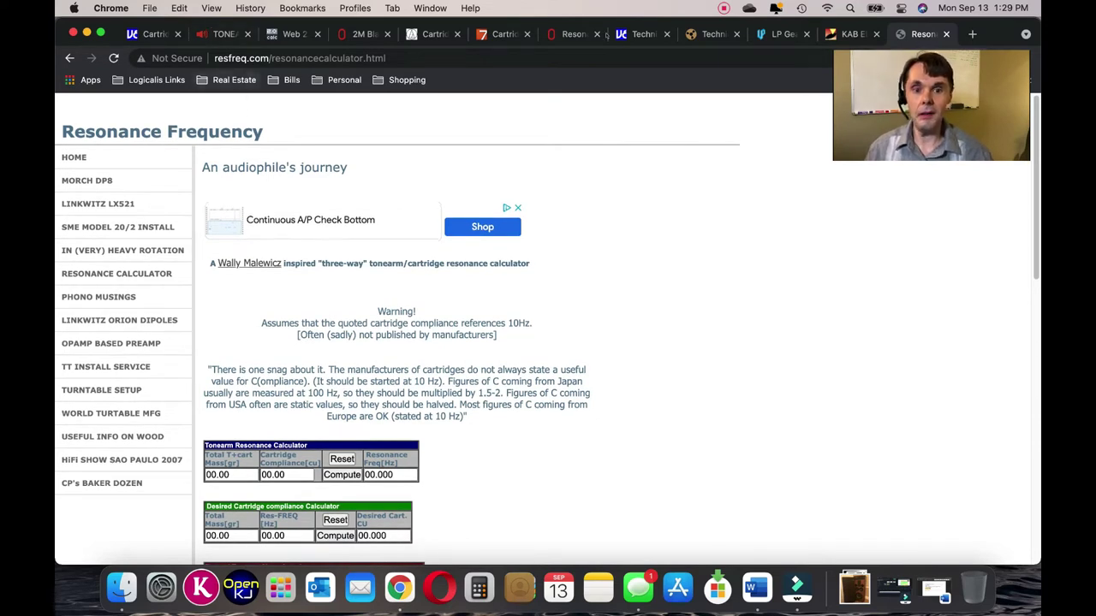
# Step: Open the LP Gear Zupreme Headshell product page and highlight the headshell's weight in the product info
pyautogui.click(780, 35)
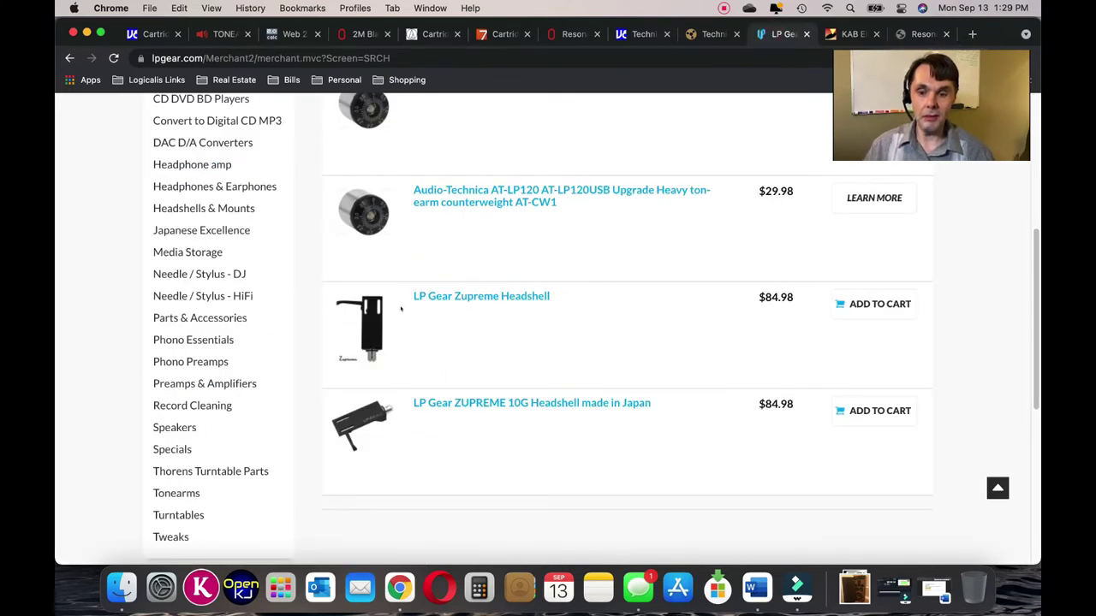
pyautogui.click(480, 296)
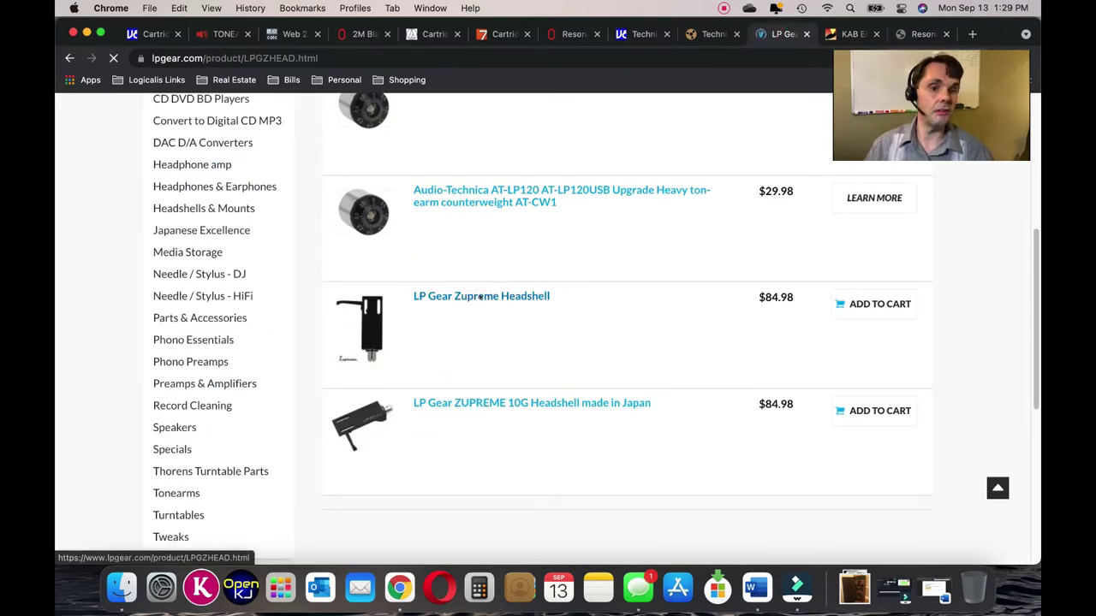
pyautogui.scroll(-2, 485, 293)
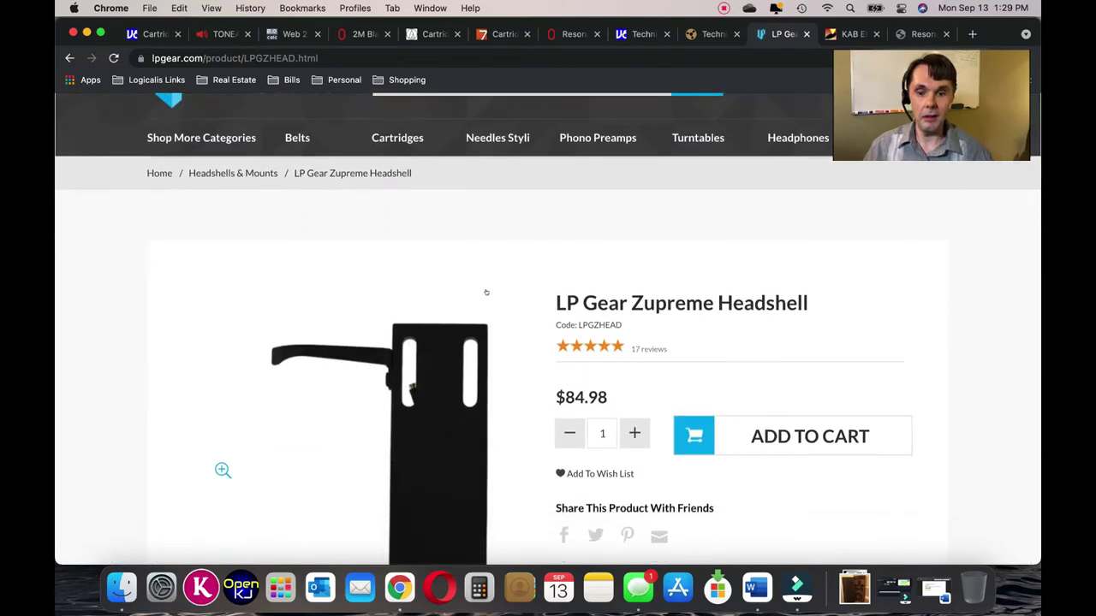
pyautogui.scroll(-5, 486, 293)
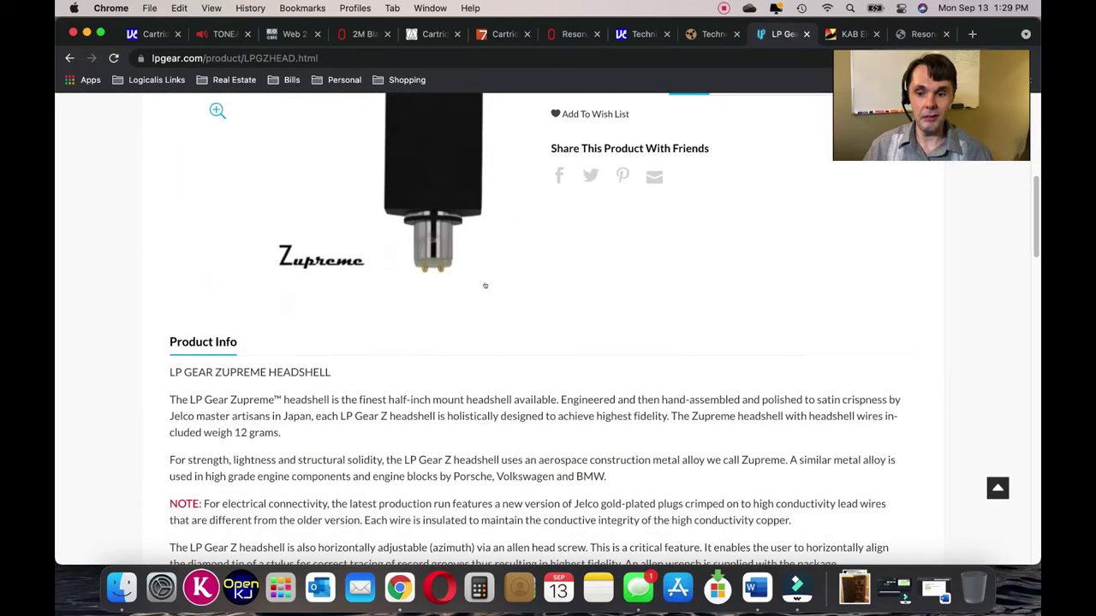
pyautogui.scroll(3, 485, 285)
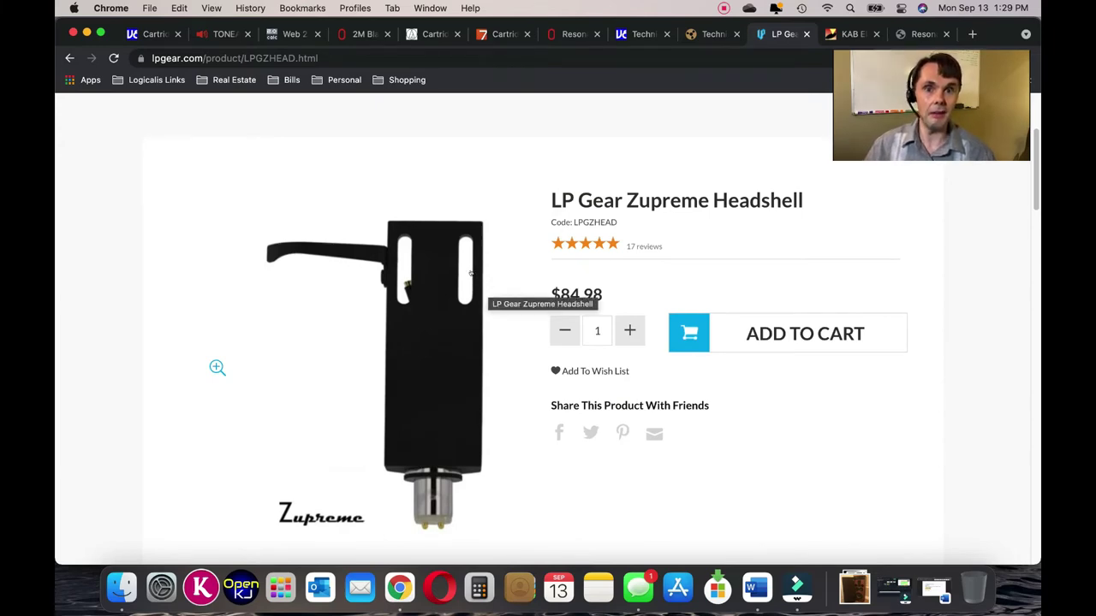
pyautogui.scroll(-4, 473, 273)
pyautogui.scroll(-5, 471, 272)
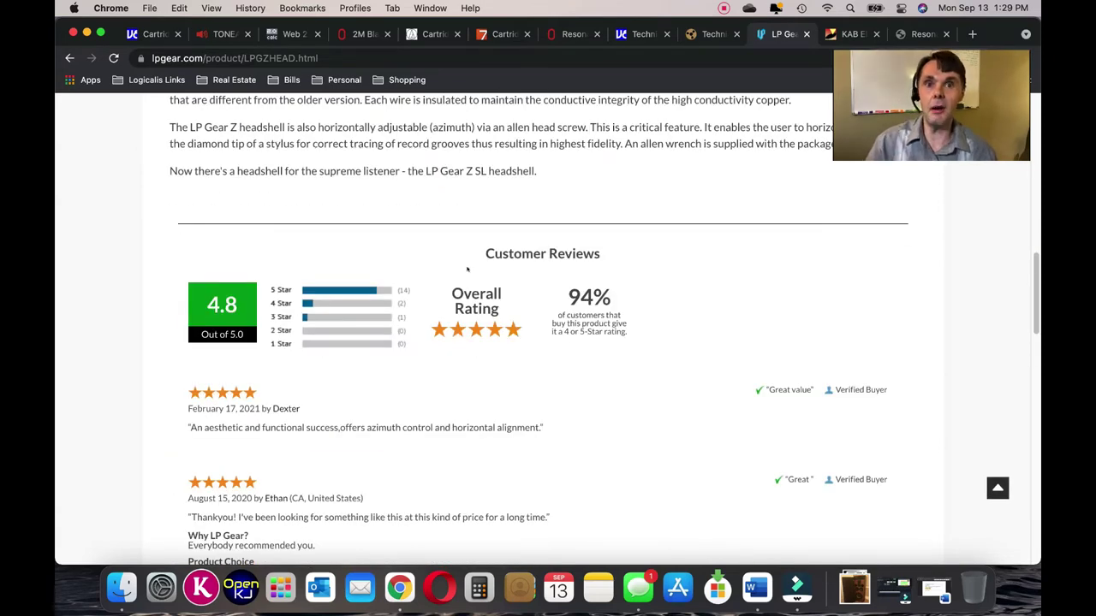
pyautogui.scroll(-5, 505, 291)
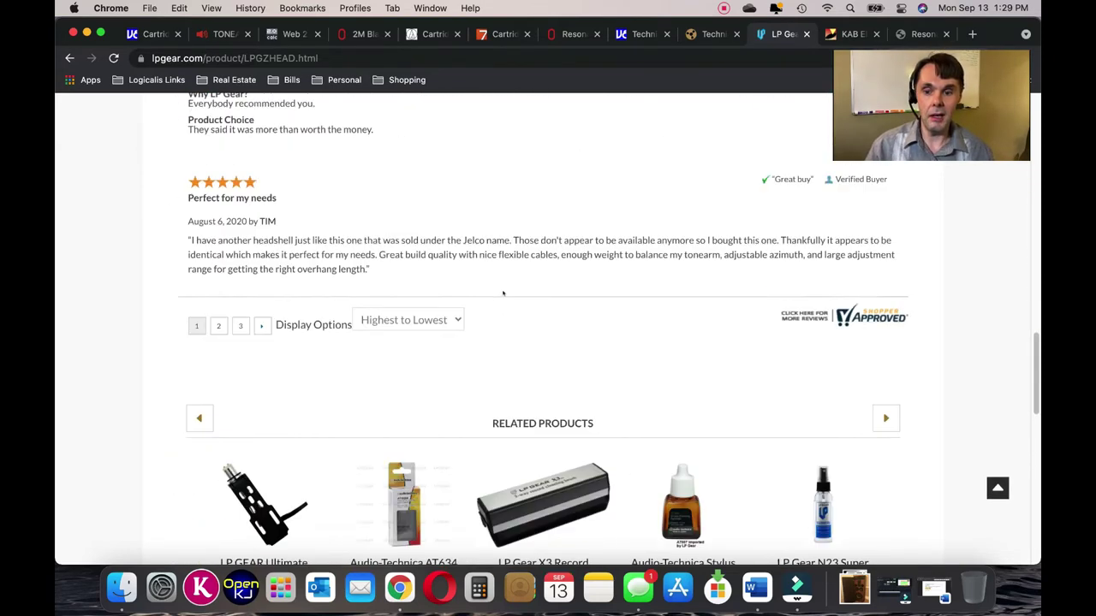
pyautogui.scroll(10, 392, 359)
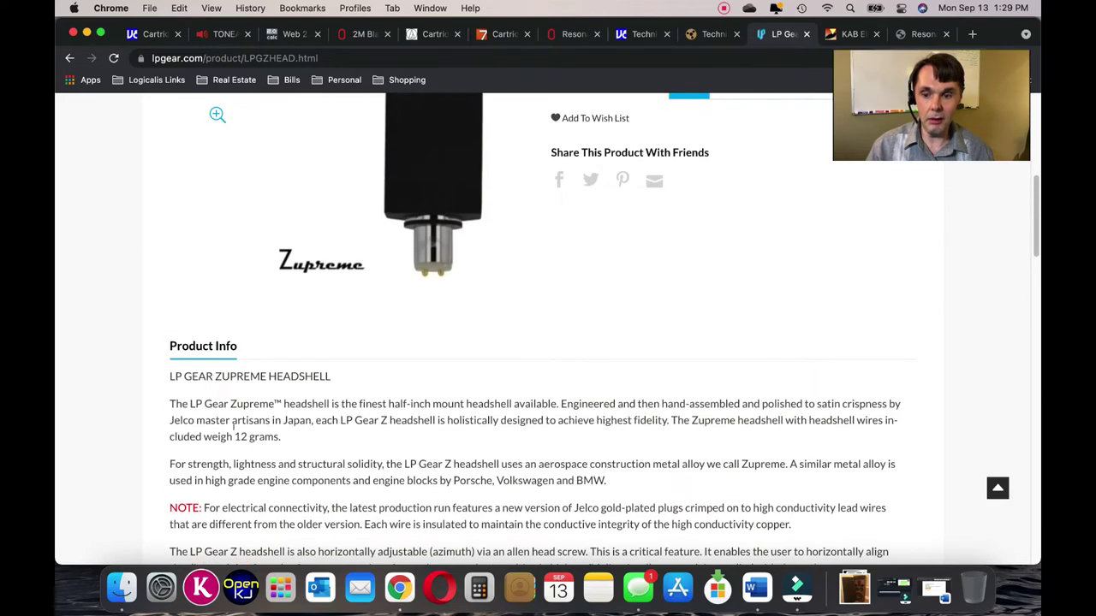
pyautogui.moveTo(234, 435); pyautogui.dragTo(279, 437)
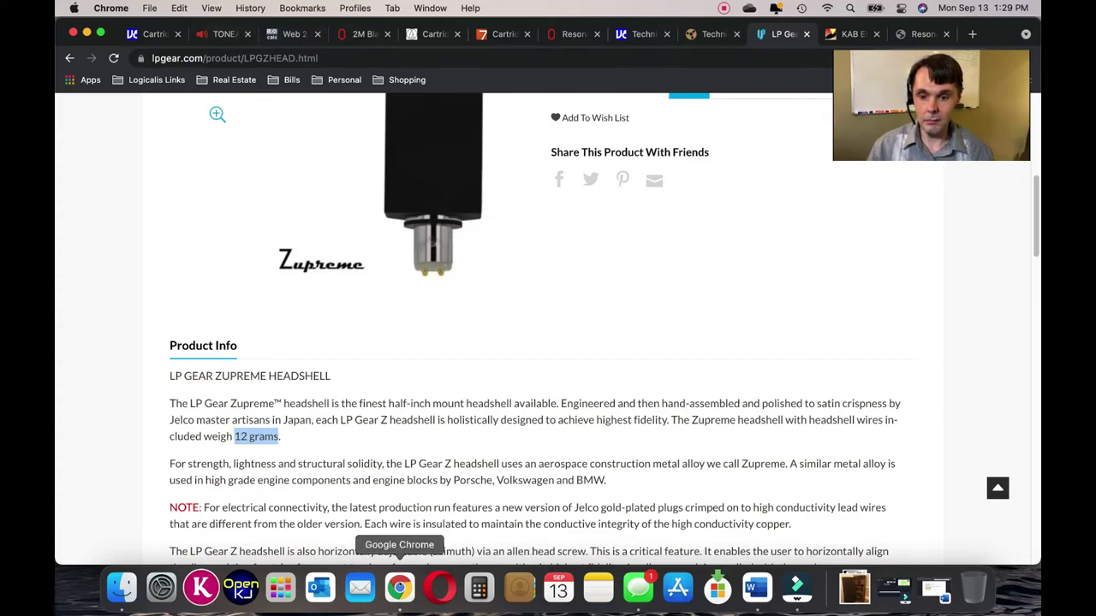
# Step: Switch to the Word document and replace the headshell mass, the second number in the total mass sum, with 12
pyautogui.click(755, 588)
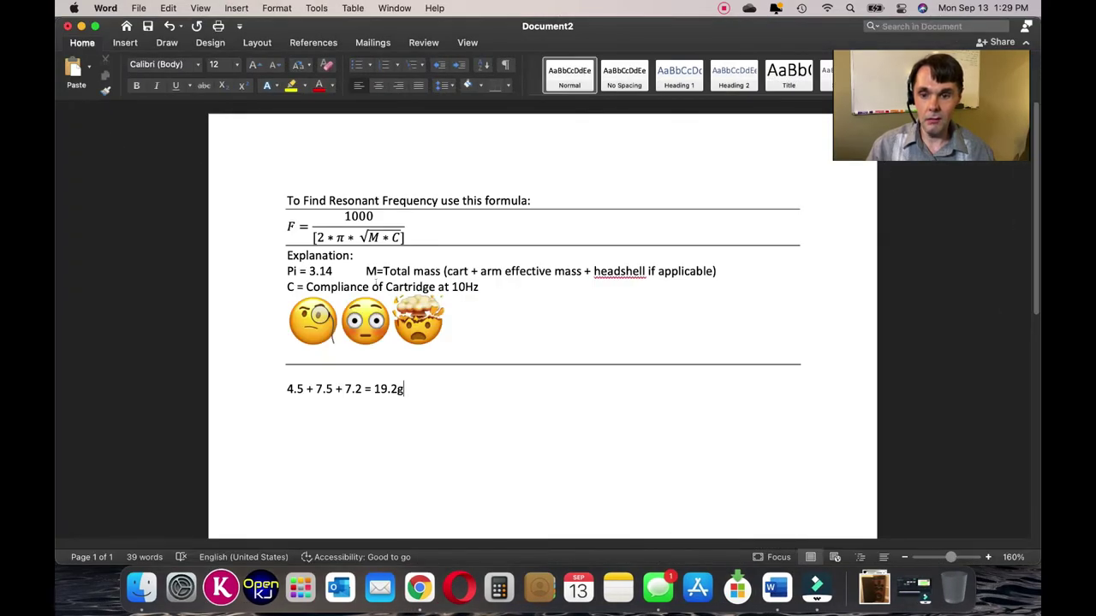
pyautogui.click(314, 389)
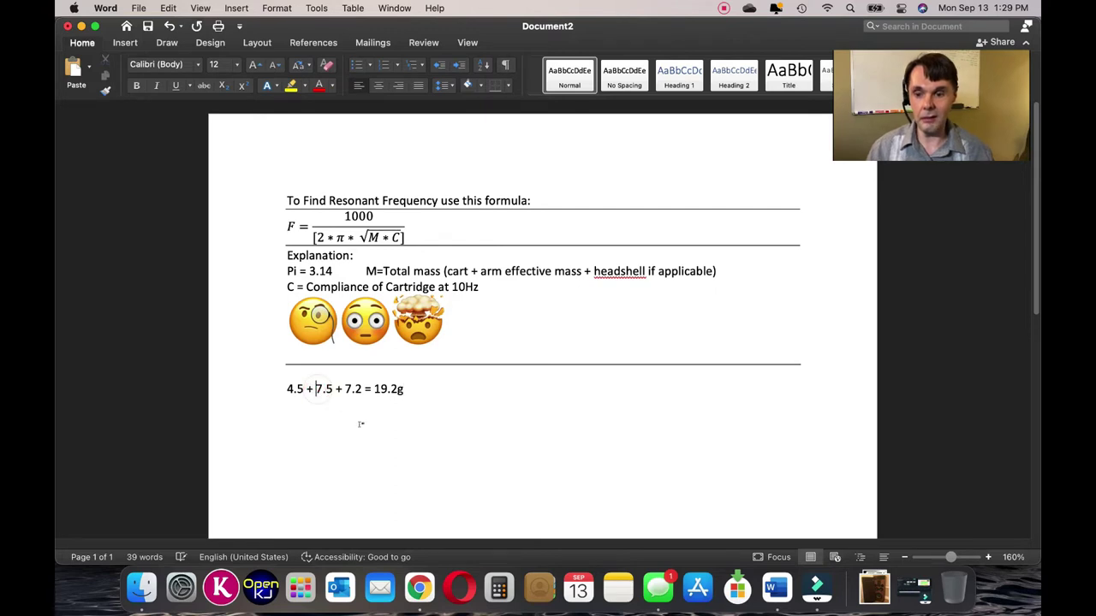
pyautogui.hotkey('shift', 'Right')
pyautogui.hotkey('shift', 'Right')
pyautogui.hotkey('shift', 'Right')
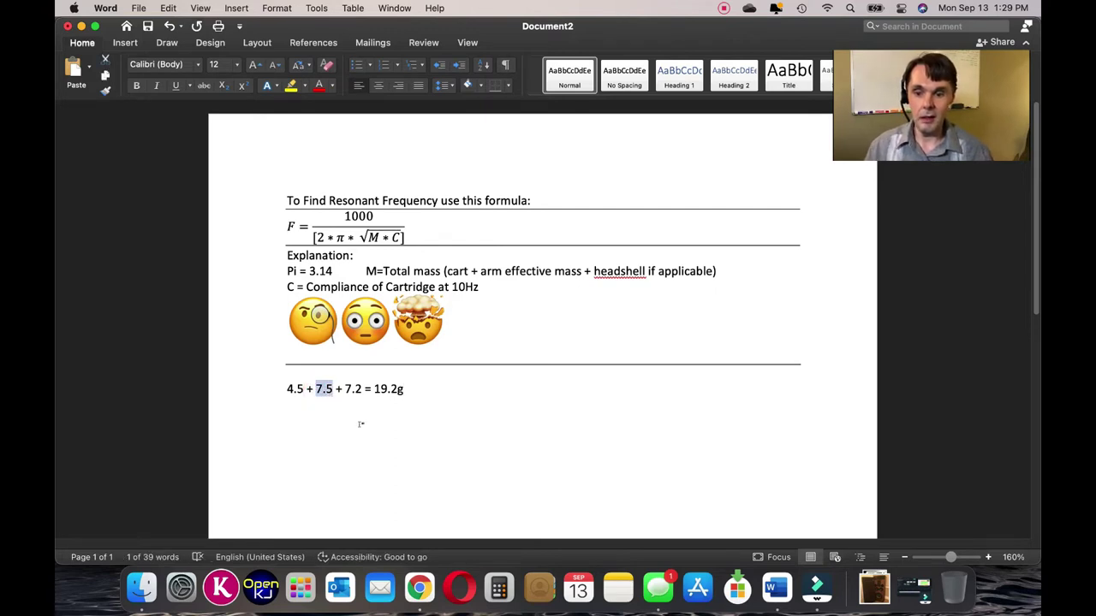
pyautogui.write('12')
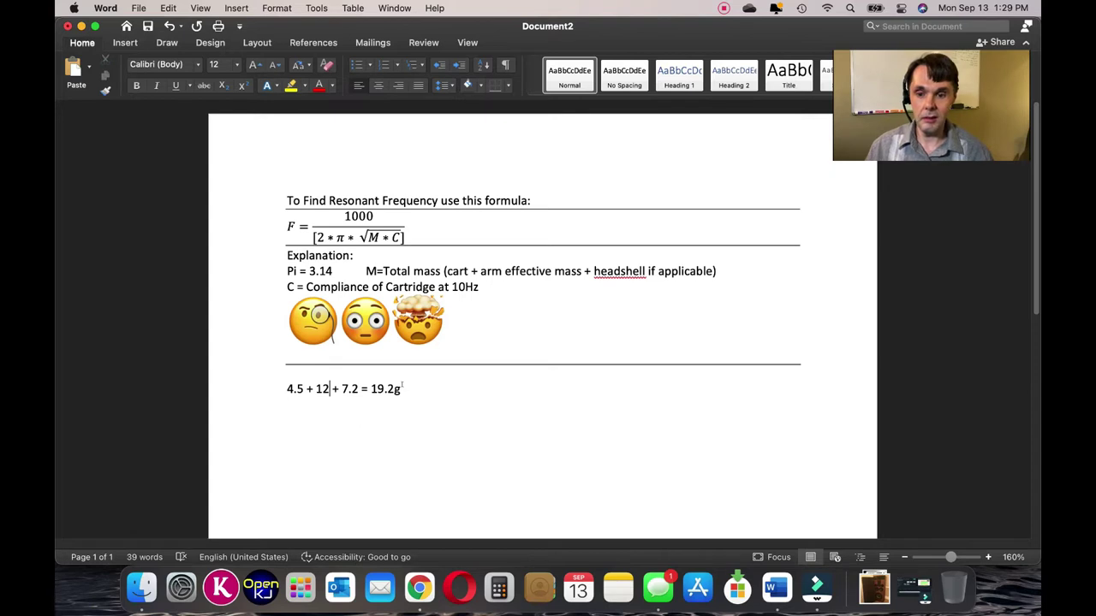
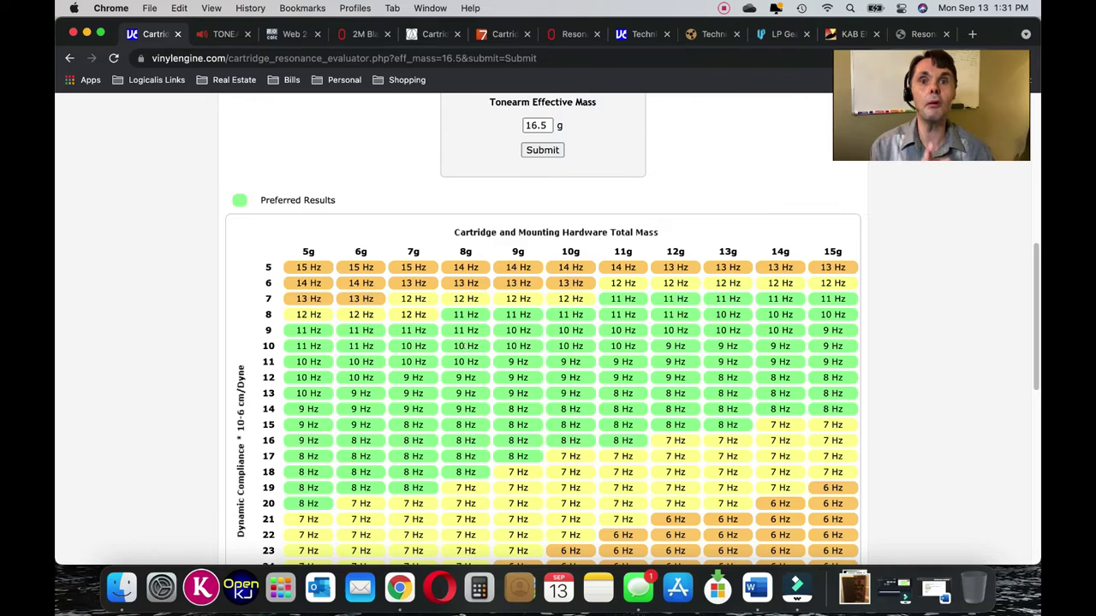
# Step: Look up the resonance for a 7 g cartridge and compliance 22 in the 16.5 g tonearm table and highlight it
pyautogui.scroll(-1, 339, 415)
pyautogui.scroll(-5, 339, 414)
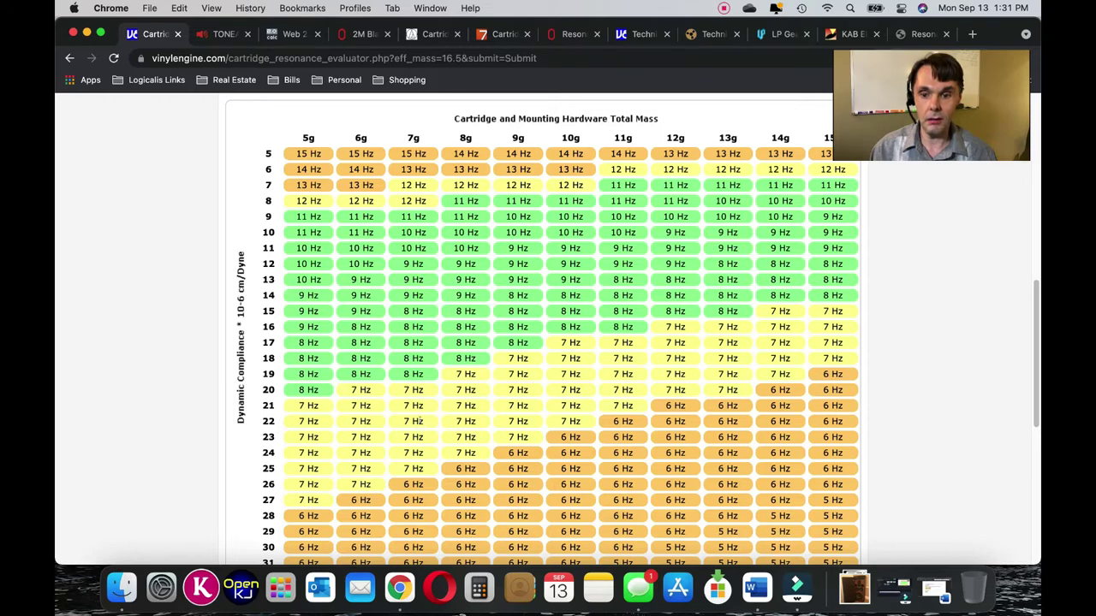
pyautogui.moveTo(423, 421); pyautogui.dragTo(400, 422)
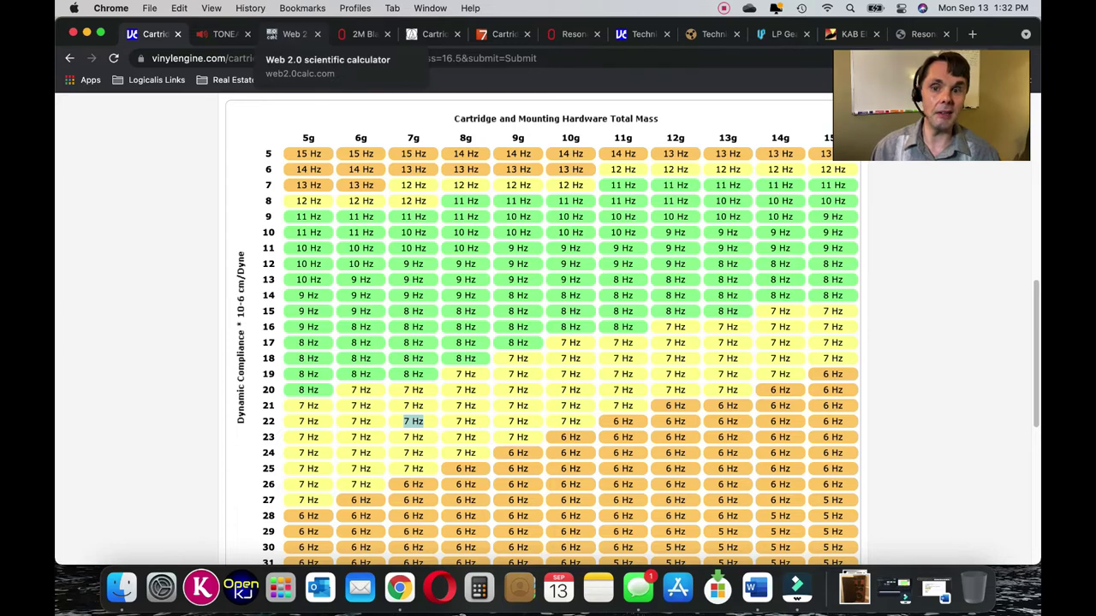
# Step: Compute the resonance frequency in resfreq.com's Tonearm Resonance Calculator for a total mass of 23.7 g and a cartridge compliance of 22
pyautogui.click(224, 34)
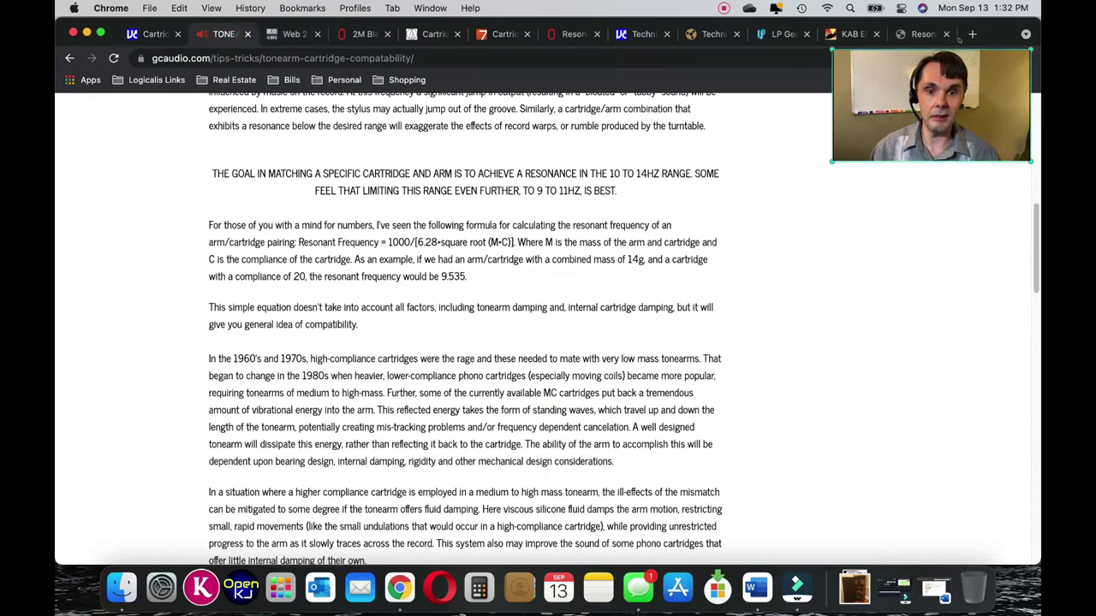
pyautogui.press('super+9')
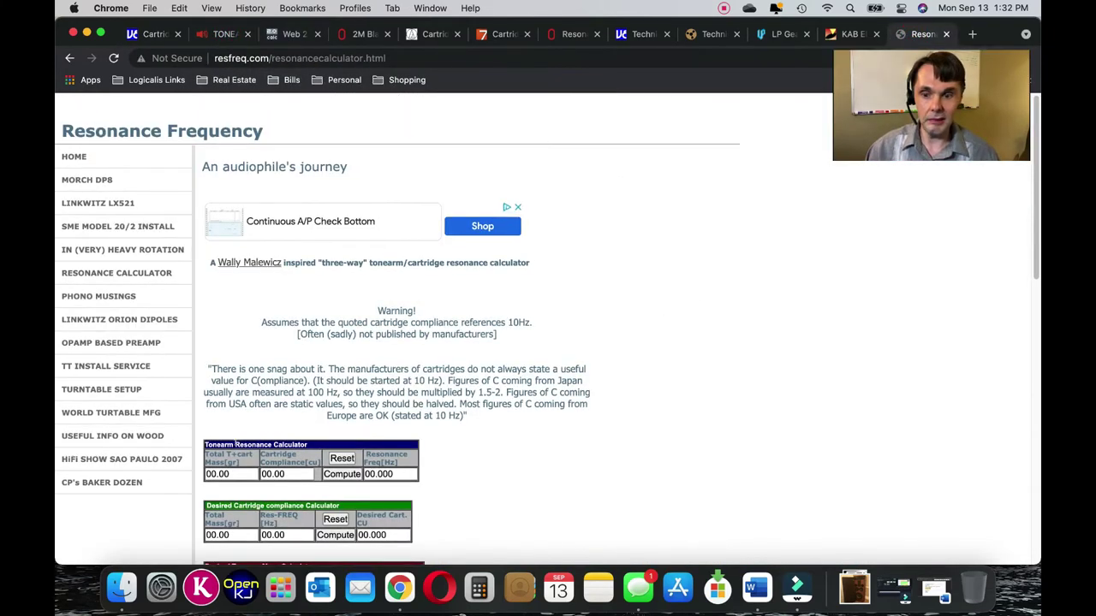
pyautogui.doubleClick(231, 454)
pyautogui.write('2')
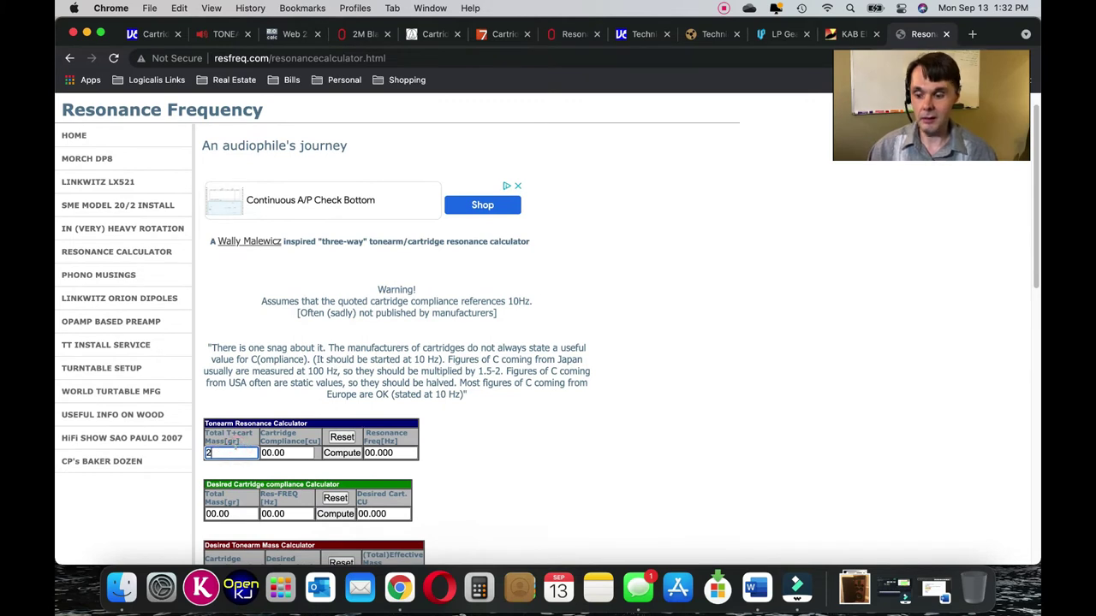
pyautogui.write('3.7')
pyautogui.press('Tab')
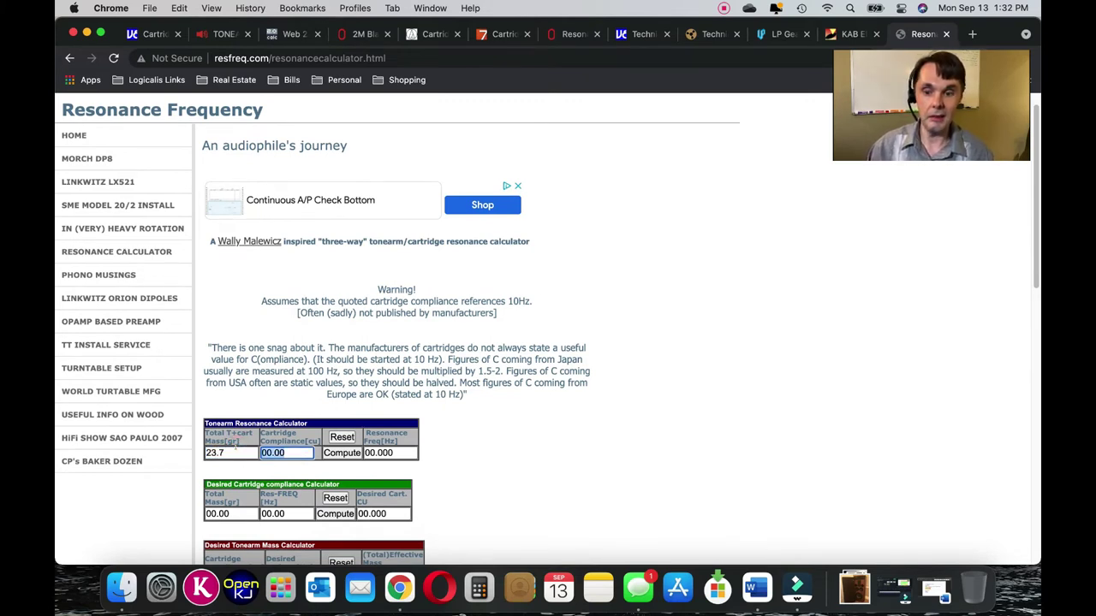
pyautogui.write('22')
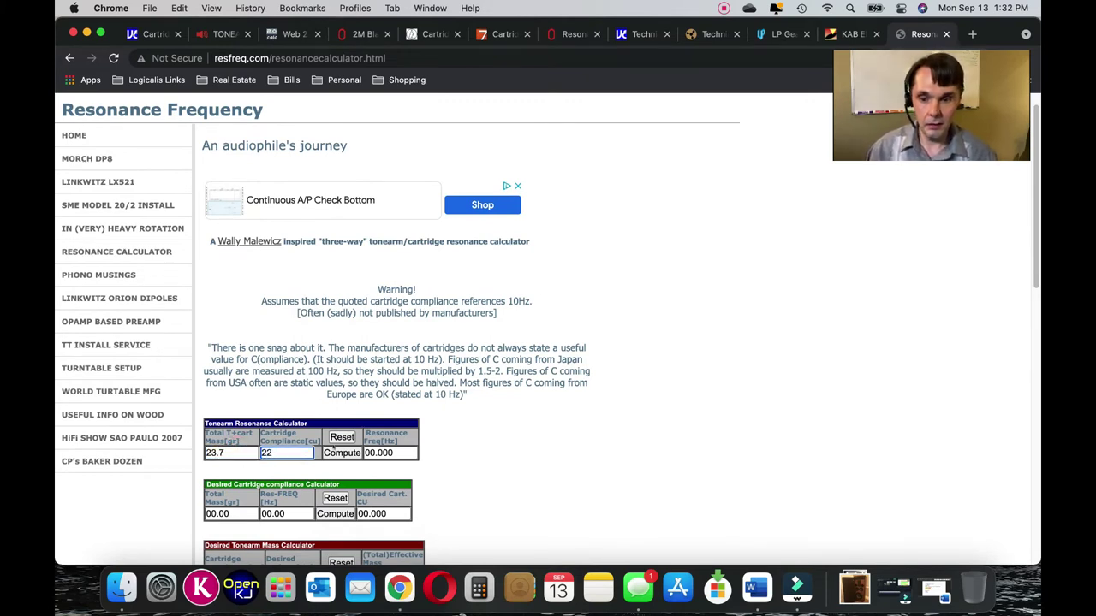
pyautogui.click(342, 452)
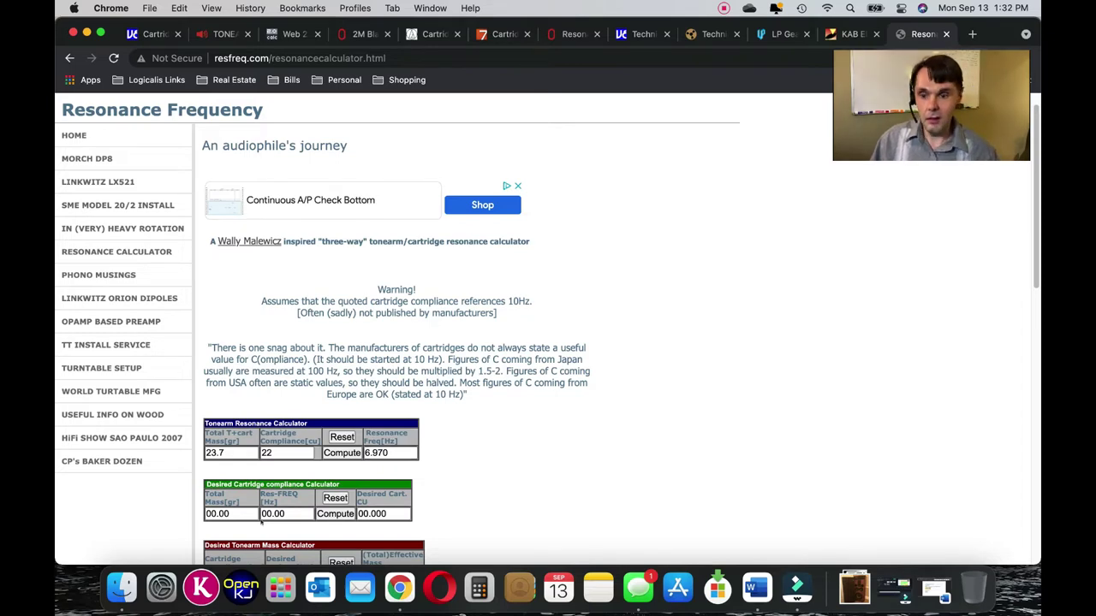
# Step: Return to the LP Gear search results and check the weight on the LP Gear ZUPREME 10G Headshell product page
pyautogui.click(781, 34)
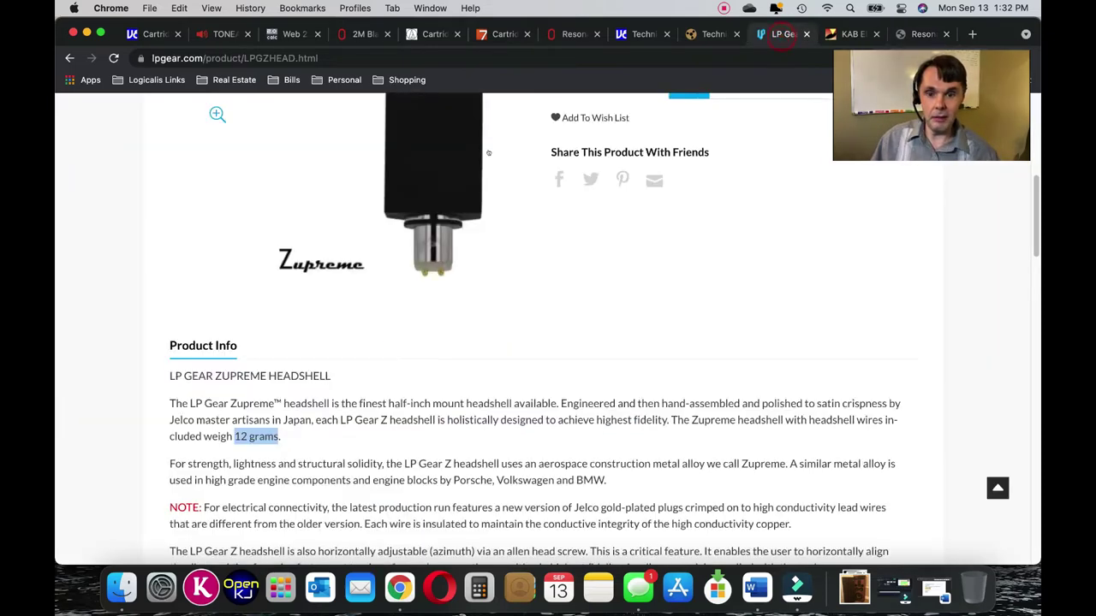
pyautogui.click(69, 58)
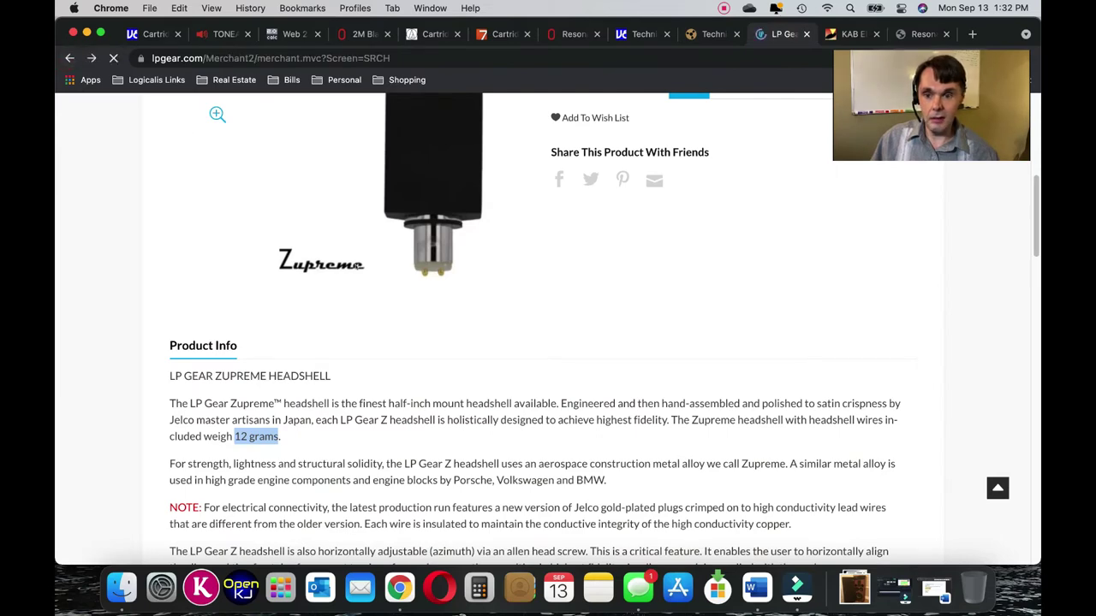
pyautogui.click(470, 404)
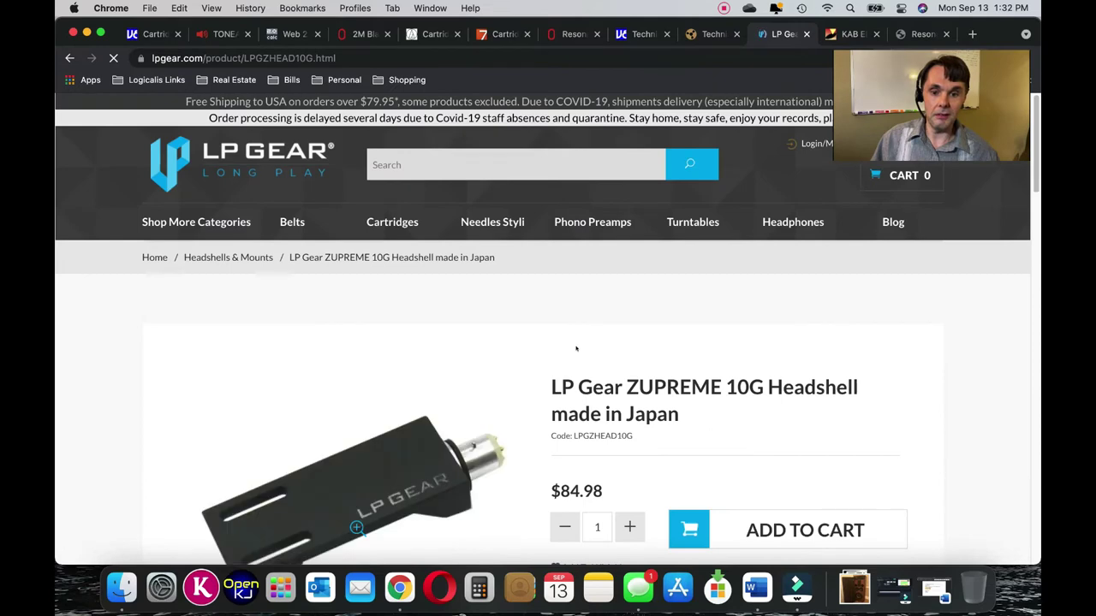
pyautogui.scroll(-5, 559, 359)
pyautogui.scroll(-3, 558, 360)
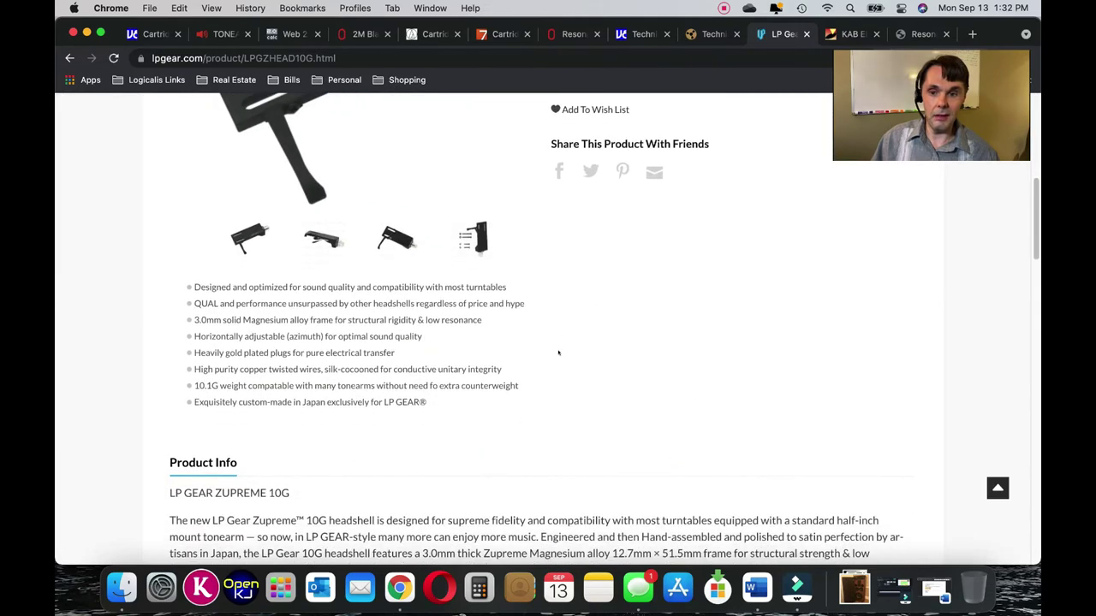
pyautogui.scroll(-2, 540, 349)
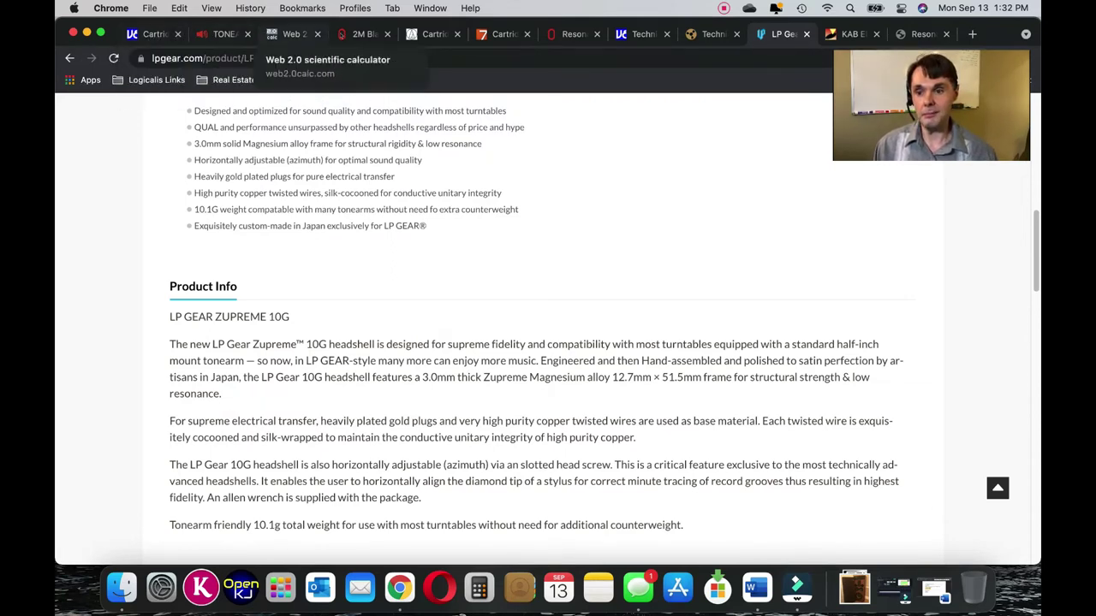
# Step: Change the total mass in resfreq.com's Tonearm Resonance Calculator to 21.7 g and compute the resonance frequency again
pyautogui.click(920, 34)
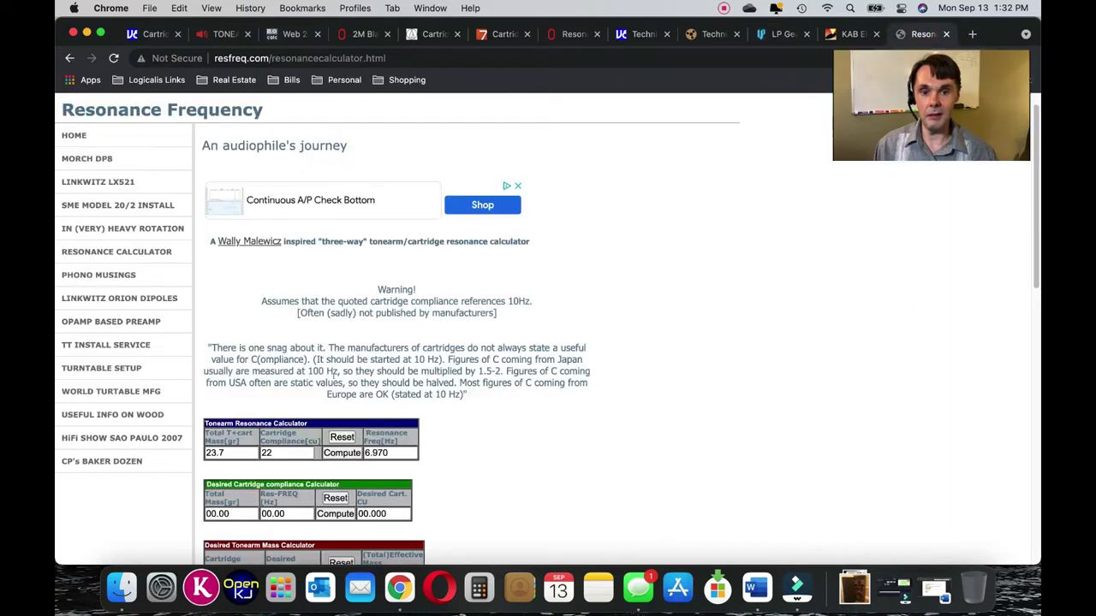
pyautogui.doubleClick(237, 452)
pyautogui.click(237, 453)
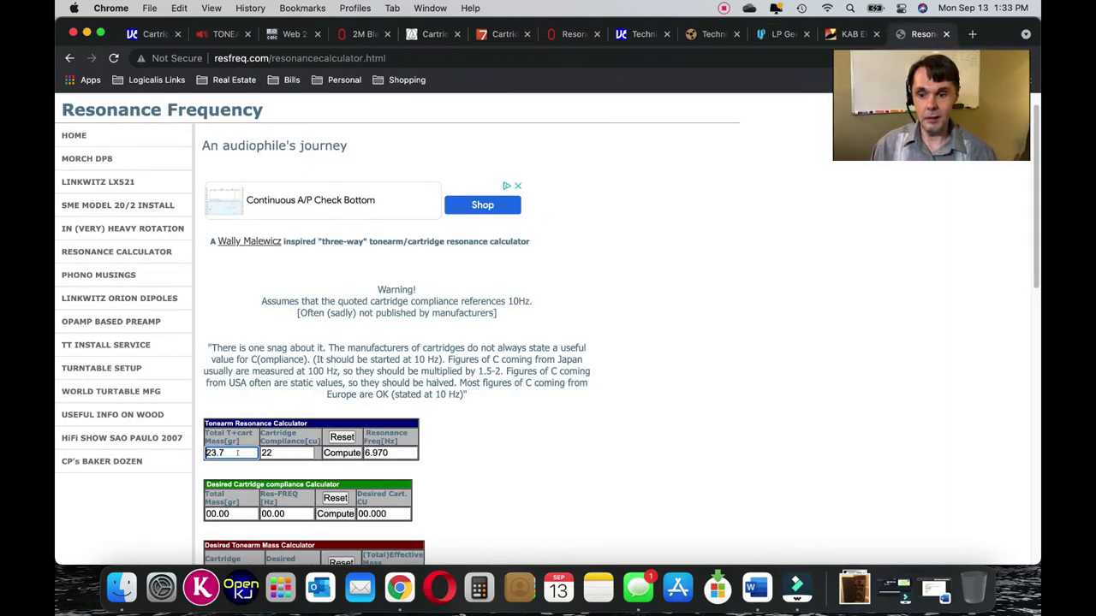
pyautogui.press('BackSpace')
pyautogui.write('1')
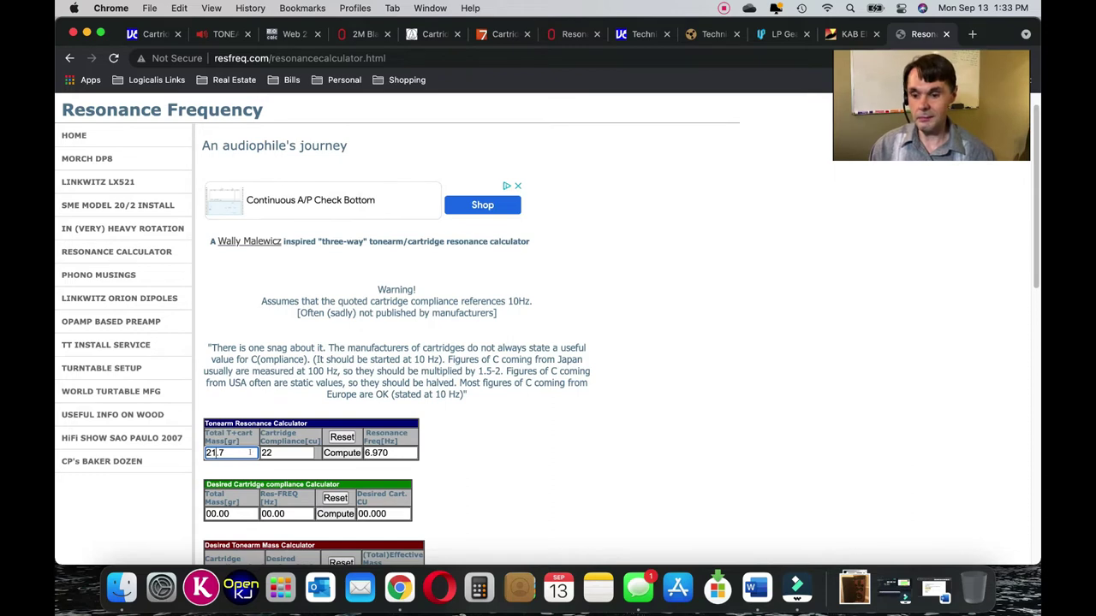
pyautogui.click(342, 453)
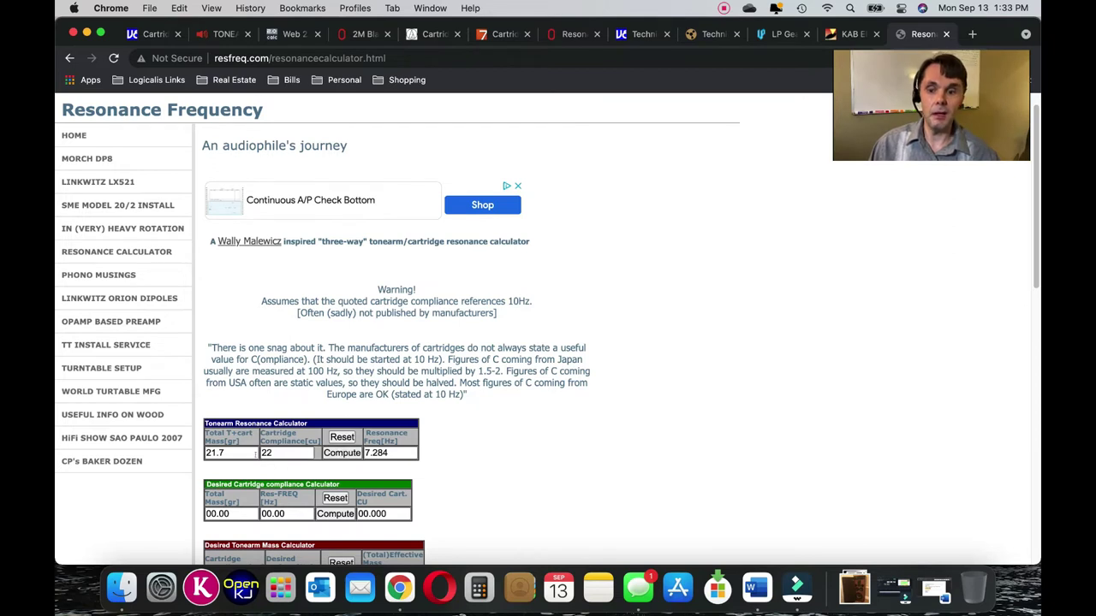
# Step: Look up the mass of the Technics SL1200GR Original Headshell on the KAB page and highlight it
pyautogui.doubleClick(236, 455)
pyautogui.click(237, 455)
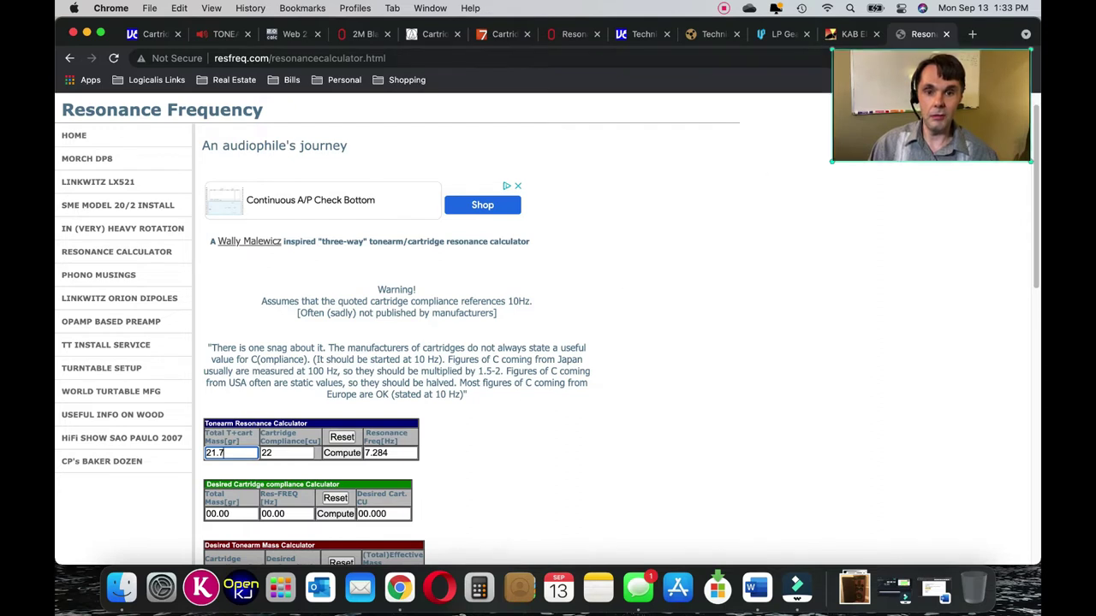
pyautogui.click(850, 35)
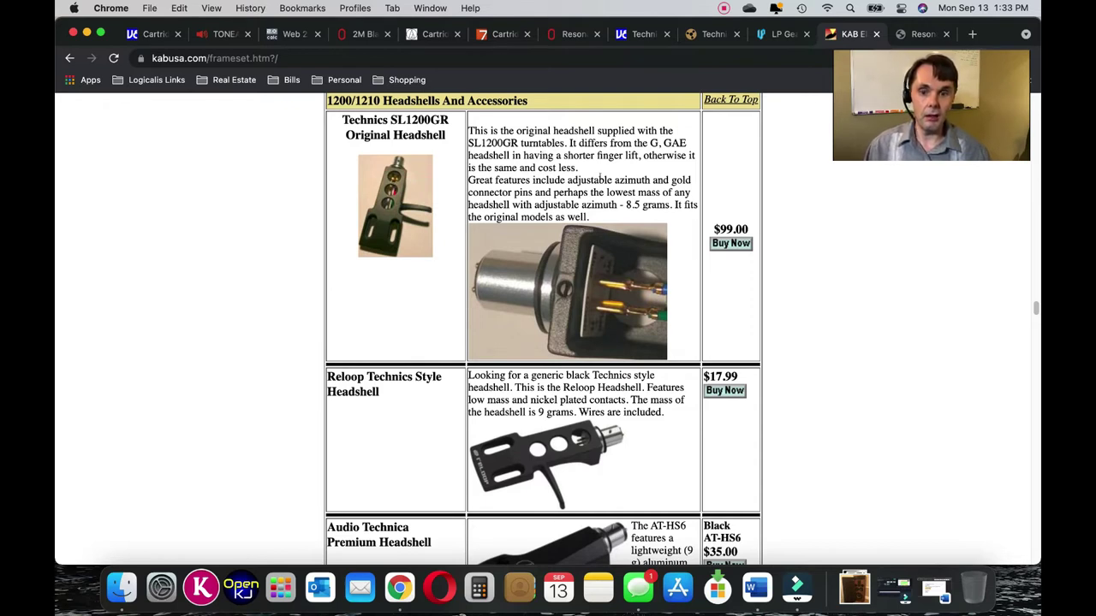
pyautogui.doubleClick(633, 205)
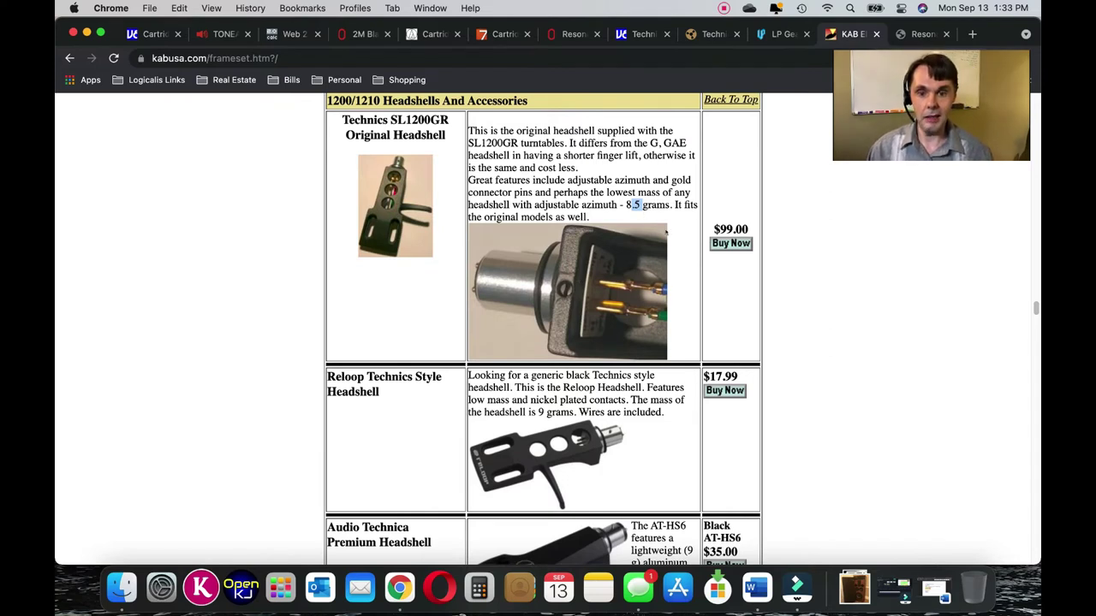
# Step: Switch to Calculator and add 4.5, the 8.5 g headshell mass and 7.2 to get the total mass
pyautogui.click(479, 587)
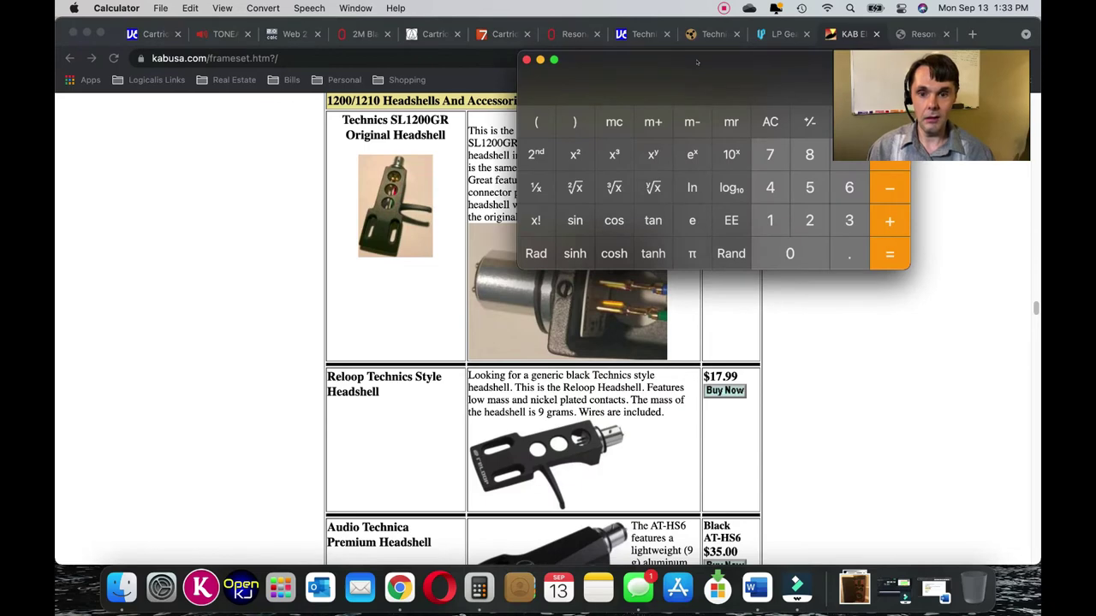
pyautogui.moveTo(696, 63); pyautogui.dragTo(451, 118)
pyautogui.write('4.5+3.5')
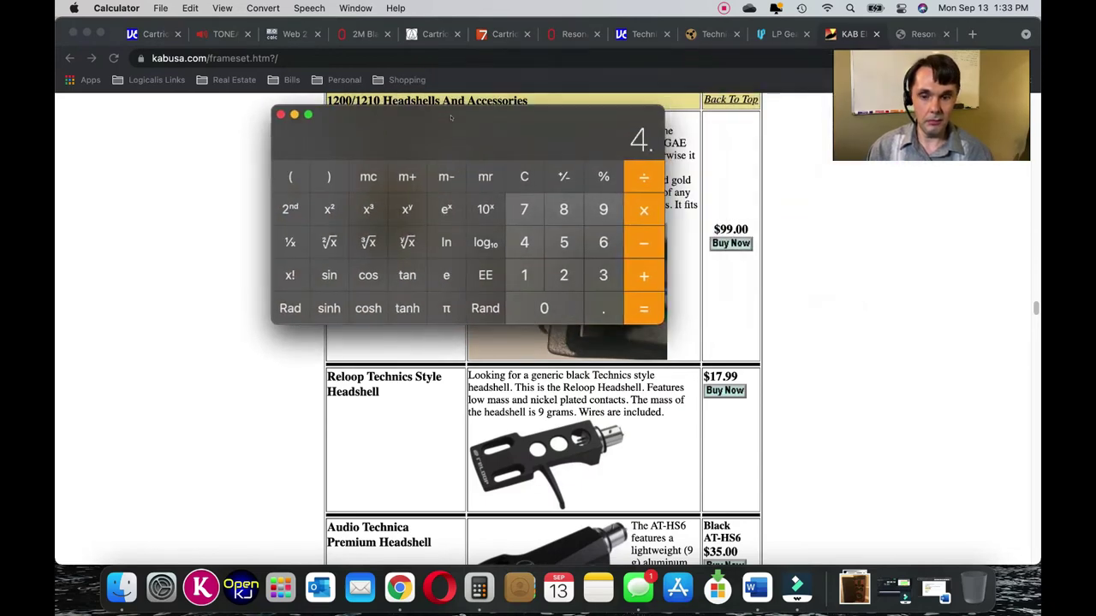
pyautogui.press('Return')
pyautogui.write('+5')
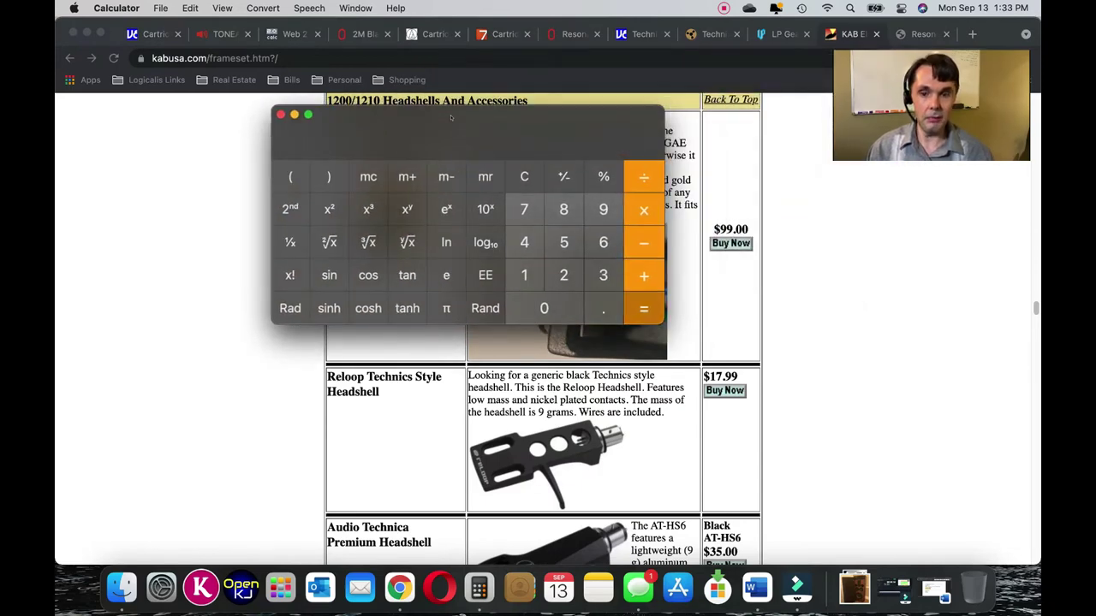
pyautogui.press('Return')
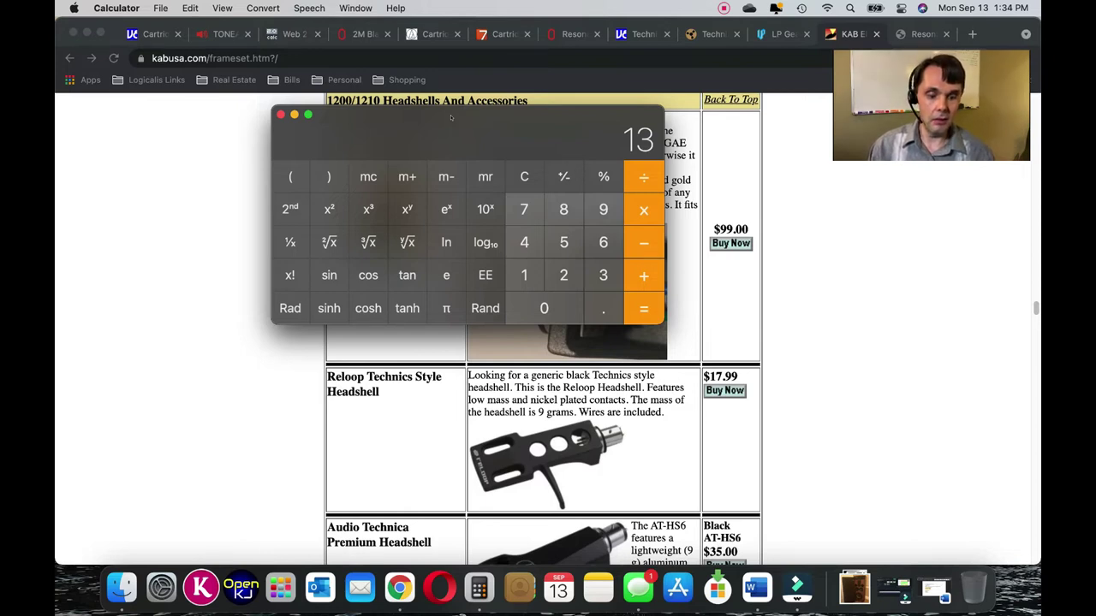
pyautogui.press('+')
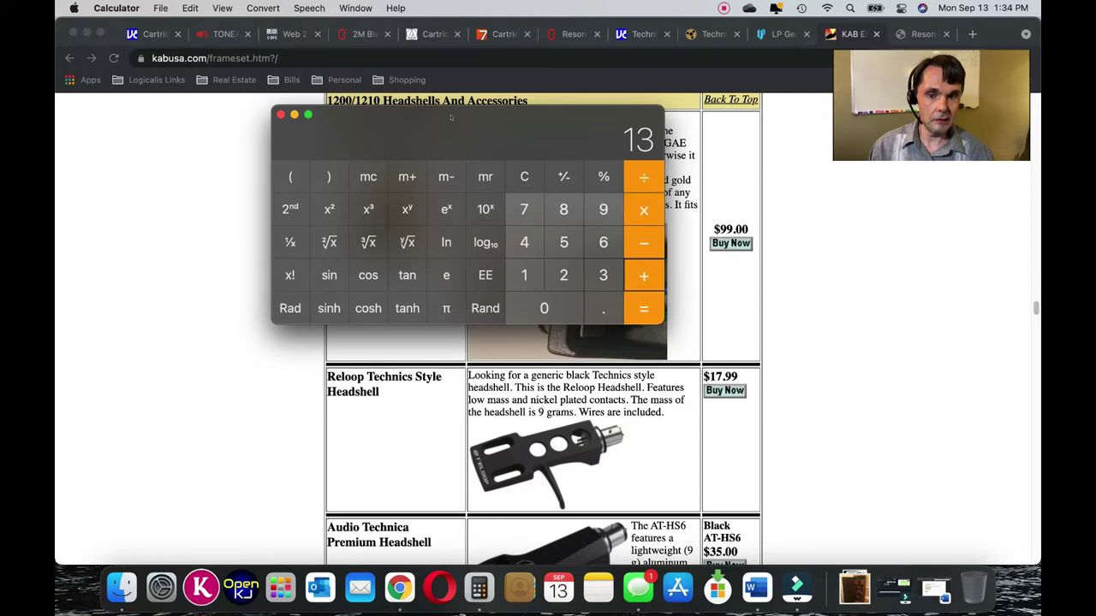
pyautogui.write('7.2')
pyautogui.press('Return')
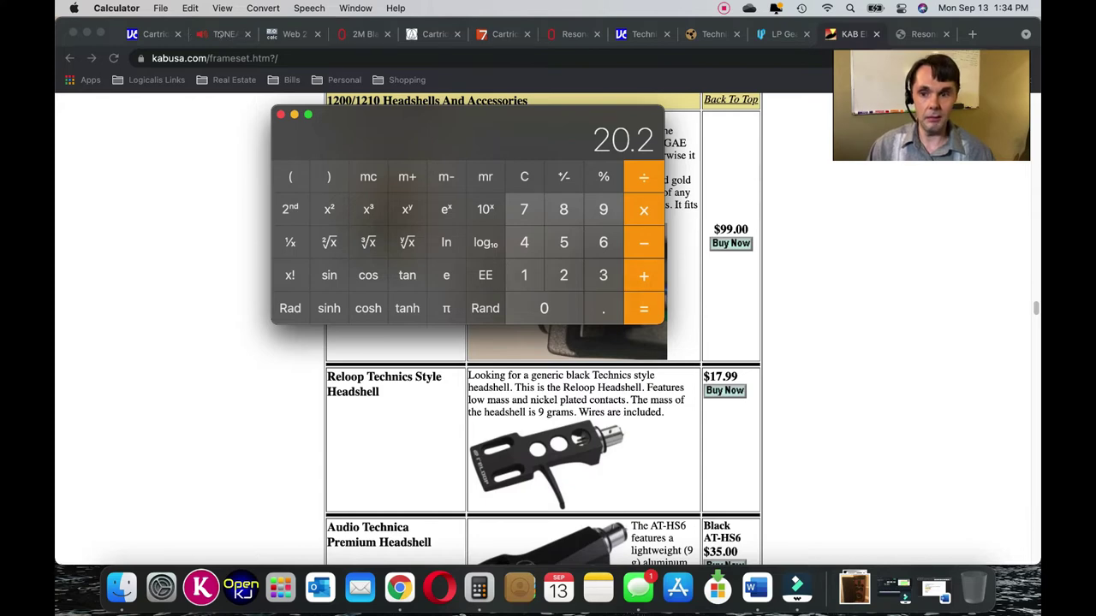
# Step: Switch back to Chrome and recompute the resonance frequency on resfreq.com for a total mass of 20.2 g
pyautogui.press('super+Tab')
pyautogui.hotkey('ctrl', 'Tab')
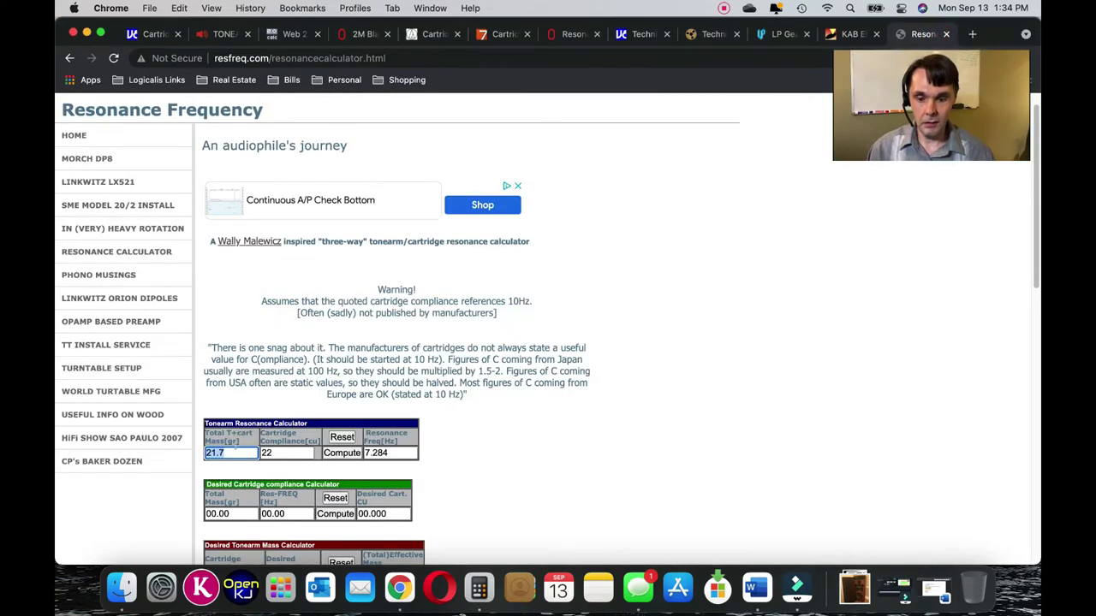
pyautogui.write('20.2')
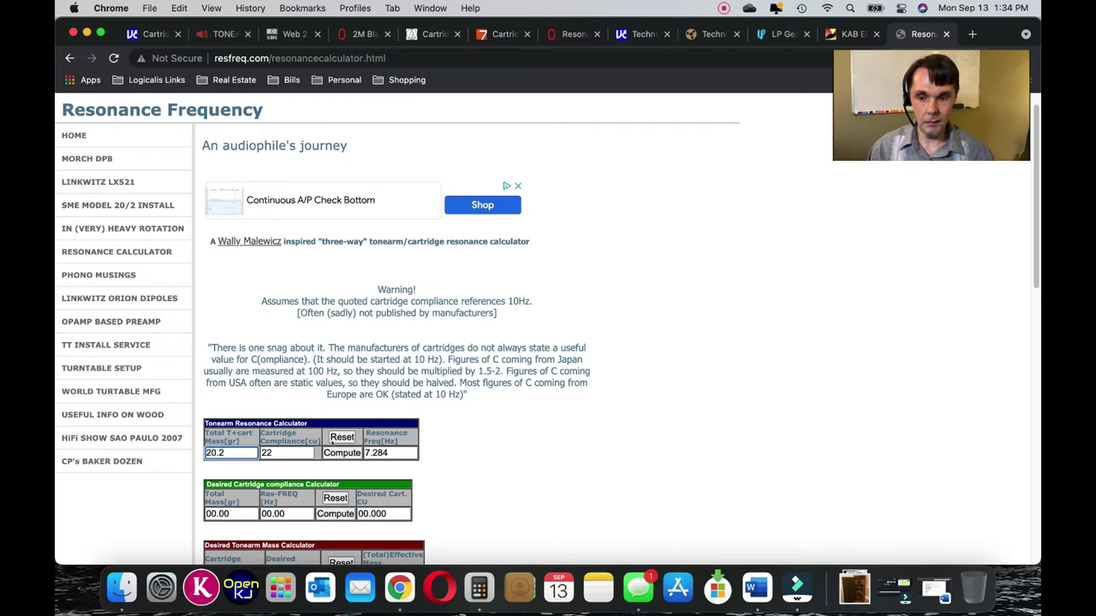
pyautogui.click(342, 453)
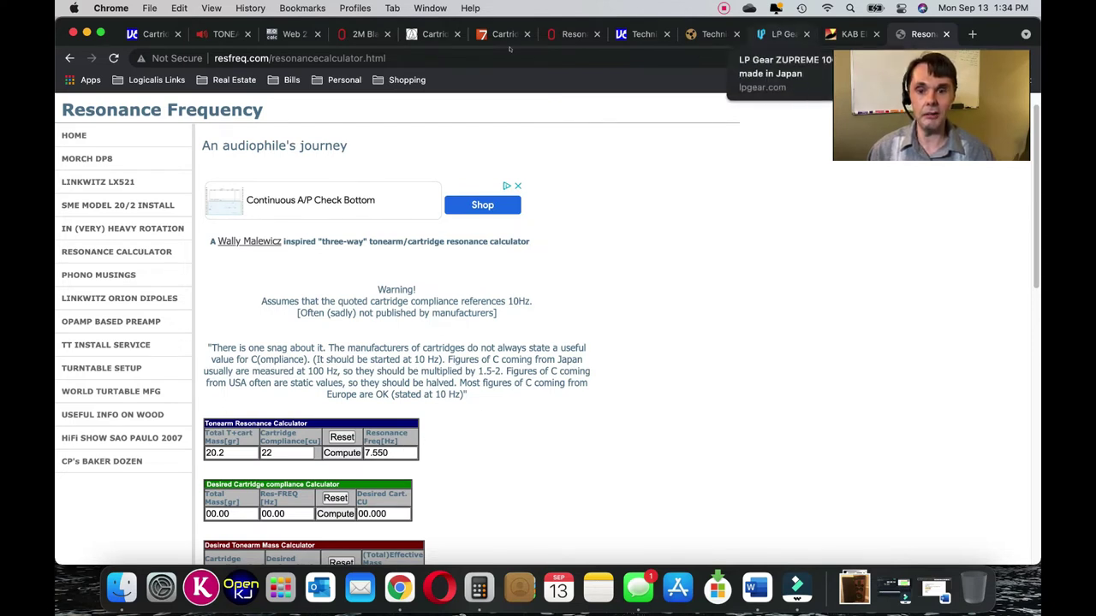
# Step: Generate Vinyl Engine's Cartridge Resonance Evaluator table for a 13 g tonearm effective mass and examine its compliance 22 row
pyautogui.click(151, 34)
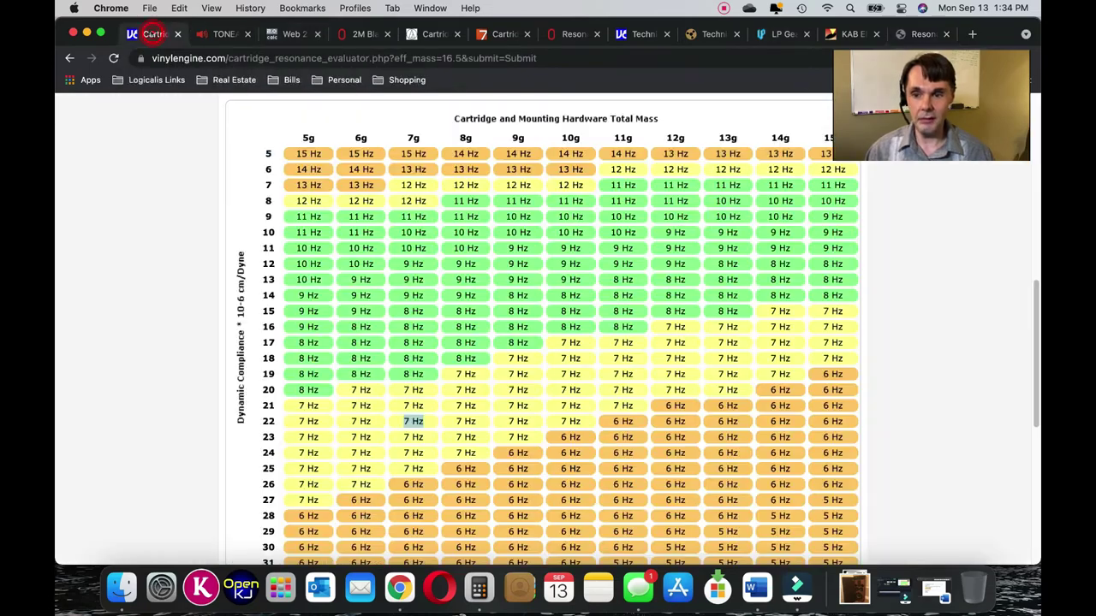
pyautogui.scroll(15, 471, 280)
pyautogui.scroll(-5, 471, 280)
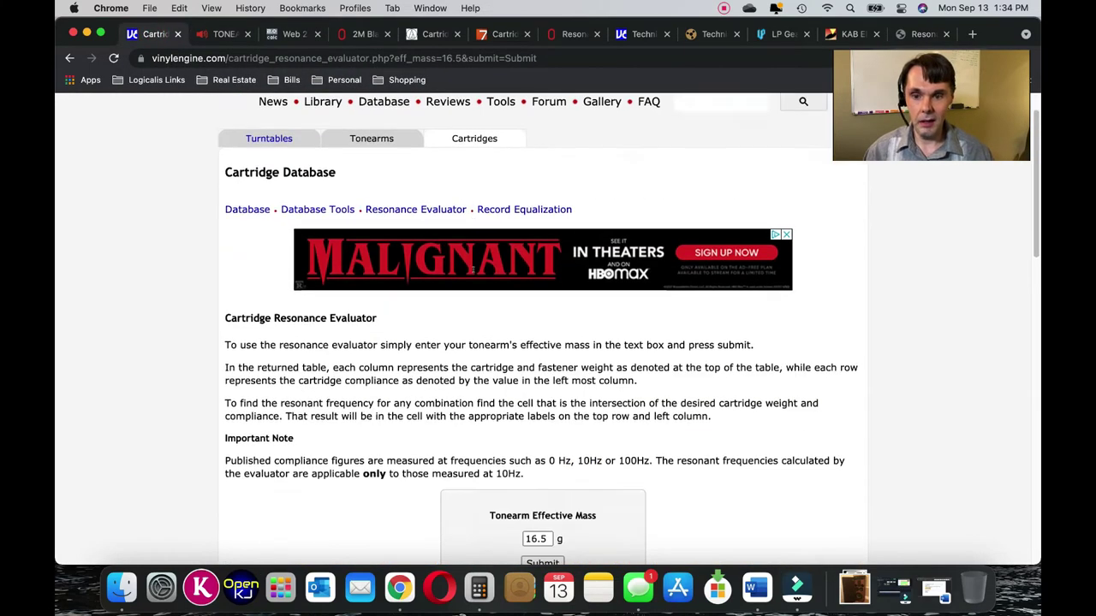
pyautogui.doubleClick(543, 339)
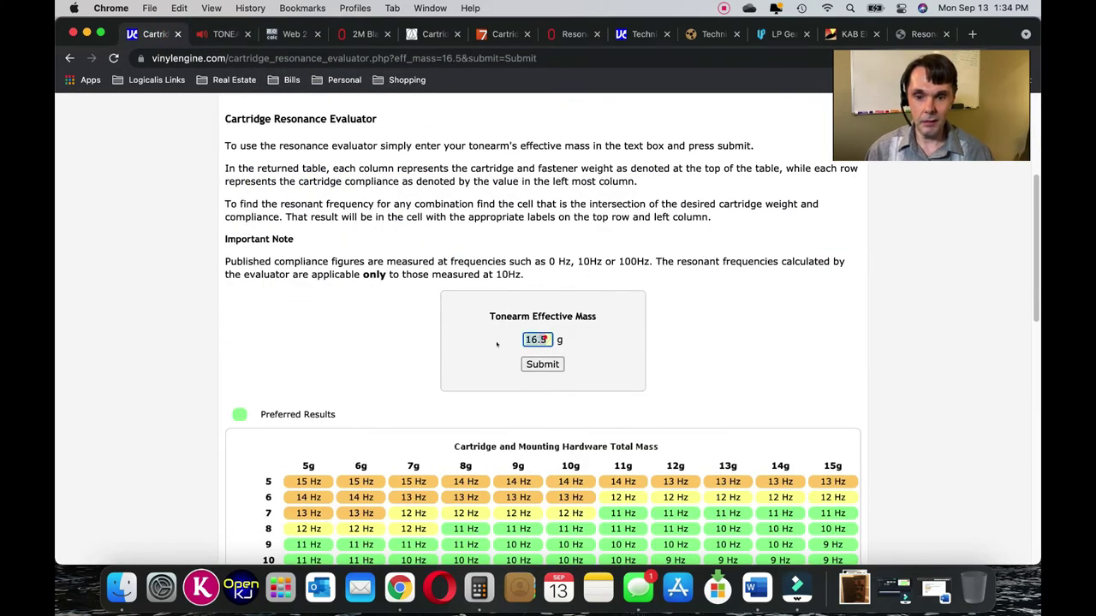
pyautogui.write('13')
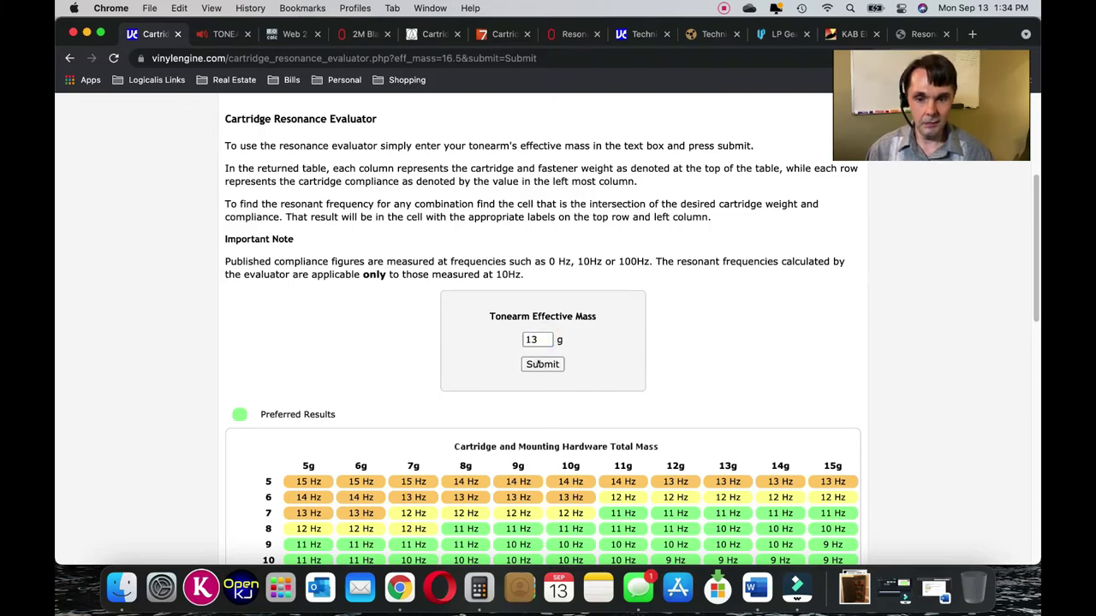
pyautogui.click(540, 363)
pyautogui.scroll(-15, 536, 348)
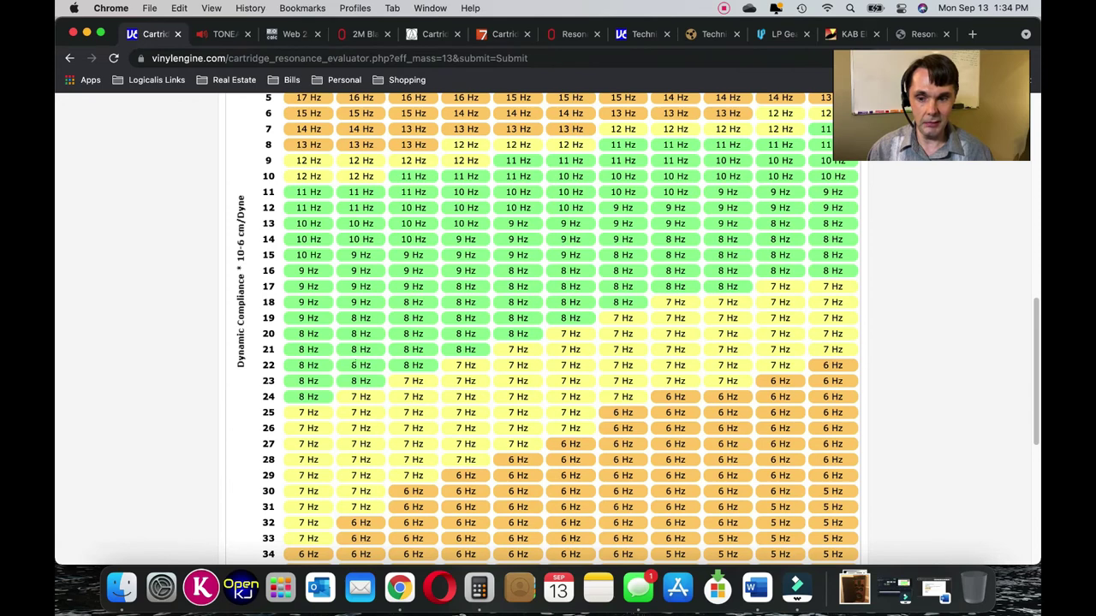
pyautogui.scroll(2, 354, 365)
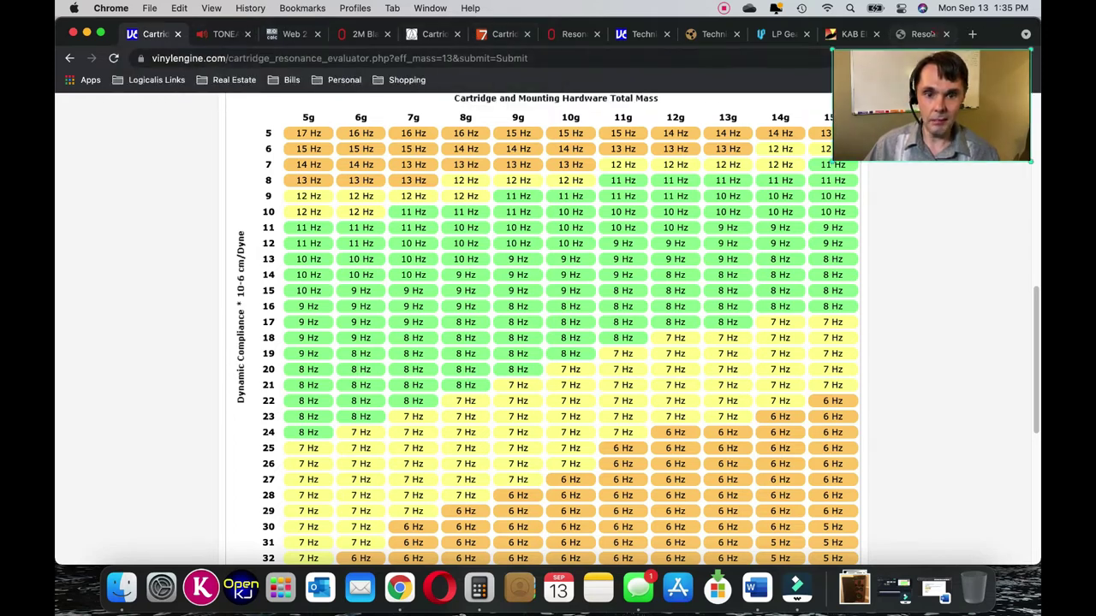
# Step: Review the desired compliance and desired tonearm mass calculators on resfreq.com
pyautogui.click(921, 34)
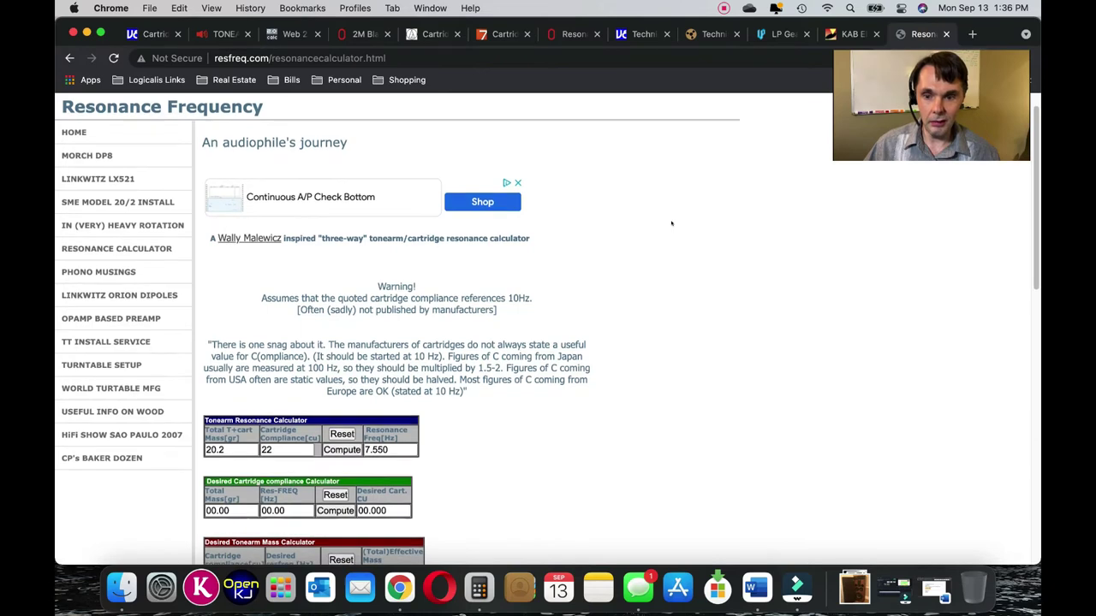
pyautogui.scroll(-4, 680, 206)
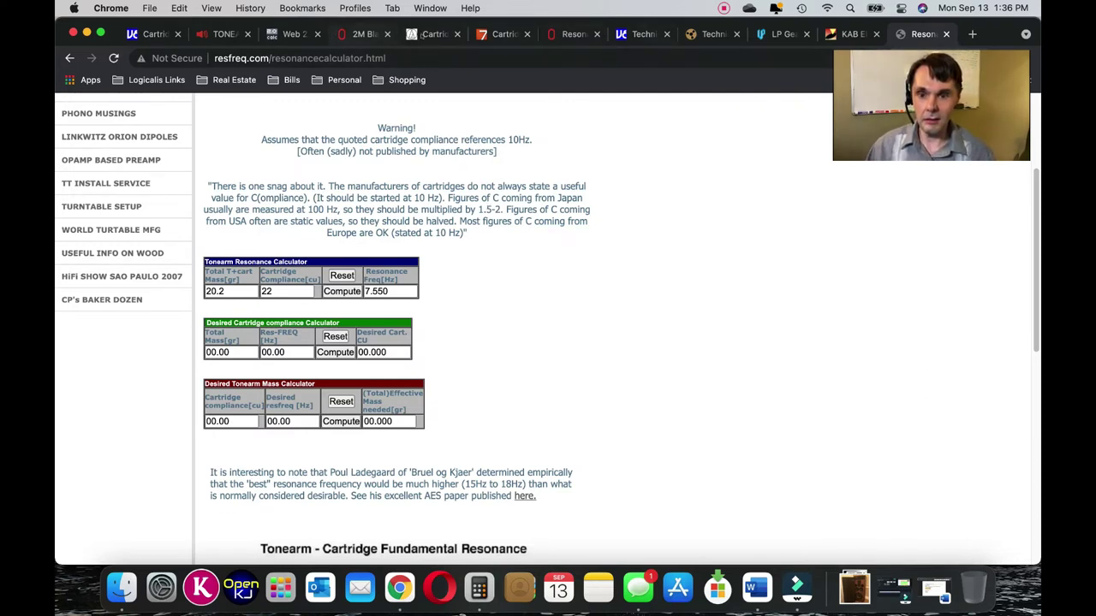
# Step: Open the AT33 Series cartridge line page on the Audio-Technica website
pyautogui.click(426, 34)
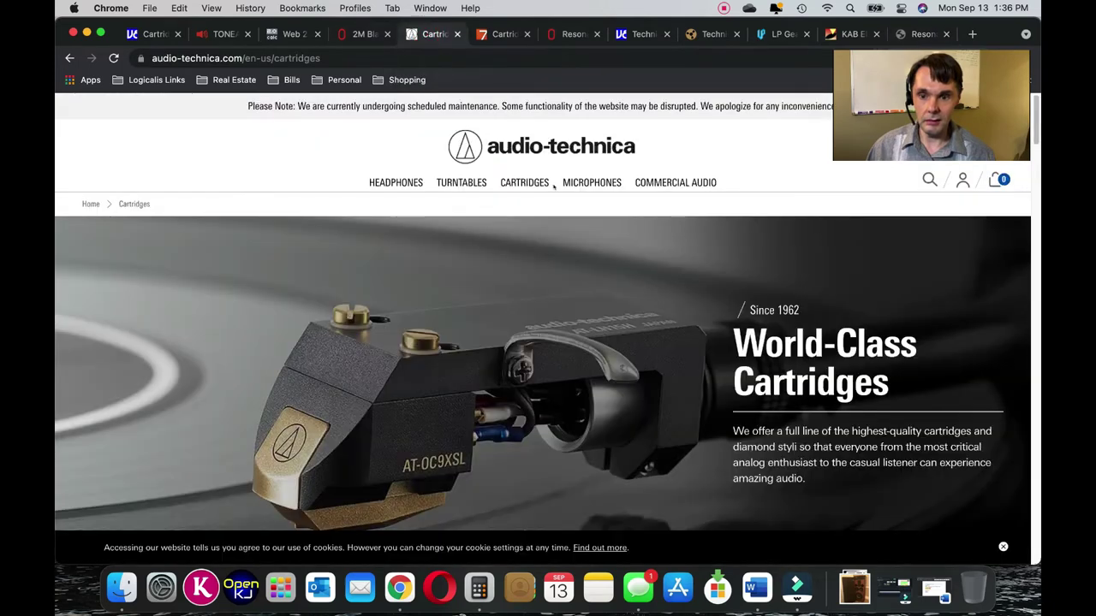
pyautogui.scroll(-5, 551, 184)
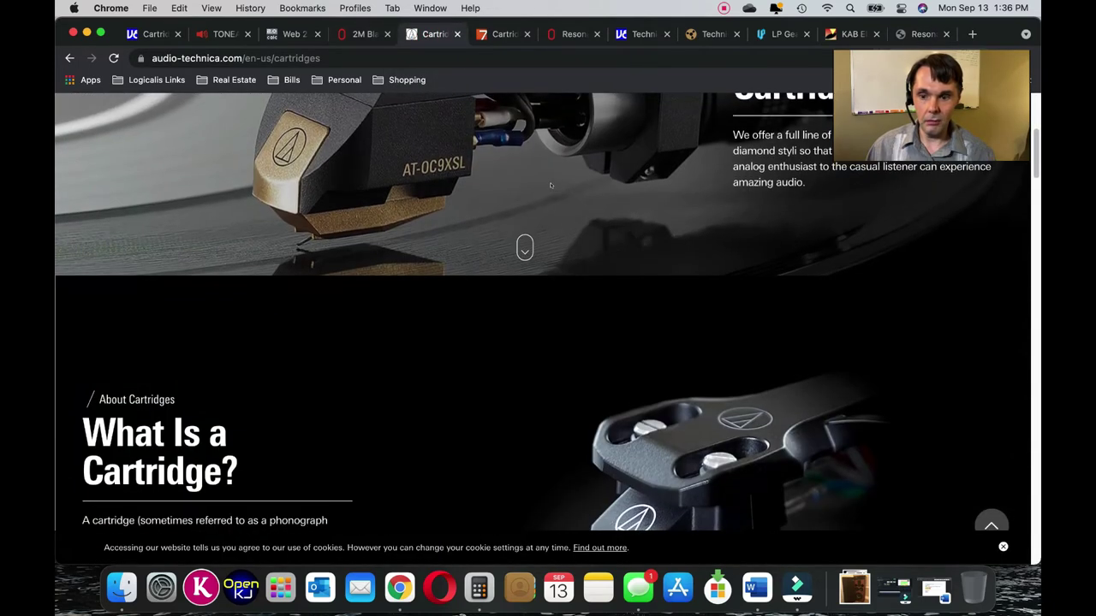
pyautogui.scroll(5, 501, 168)
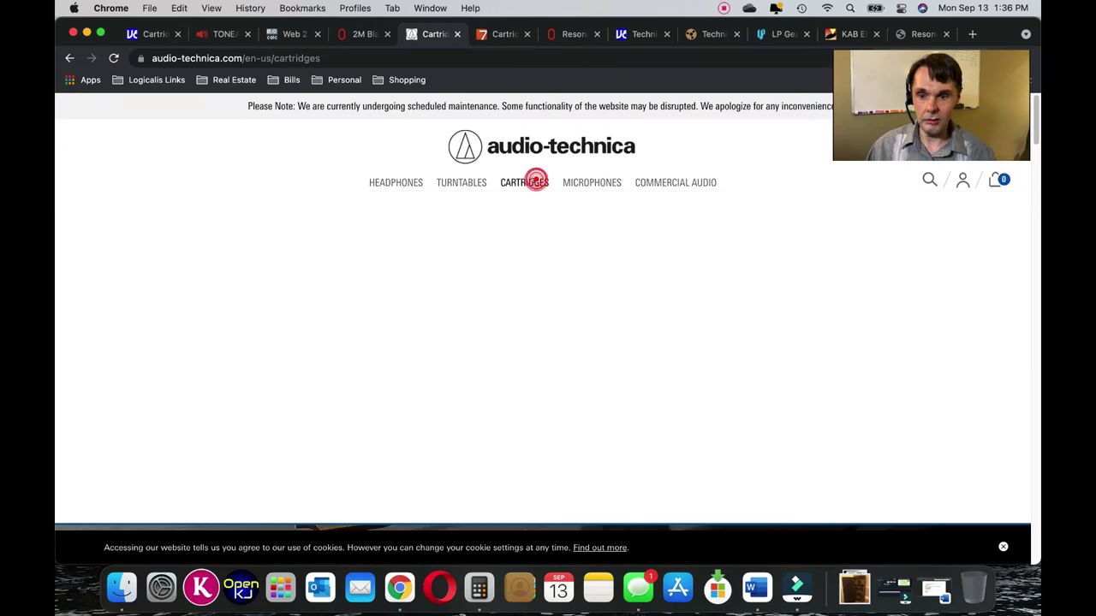
pyautogui.click(529, 181)
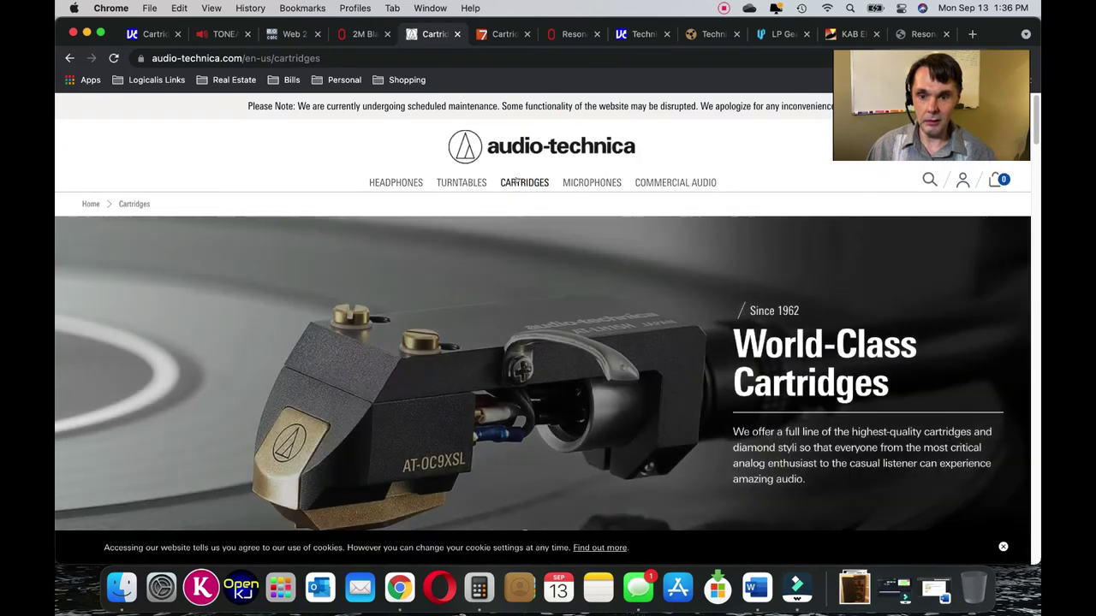
pyautogui.moveTo(517, 181)
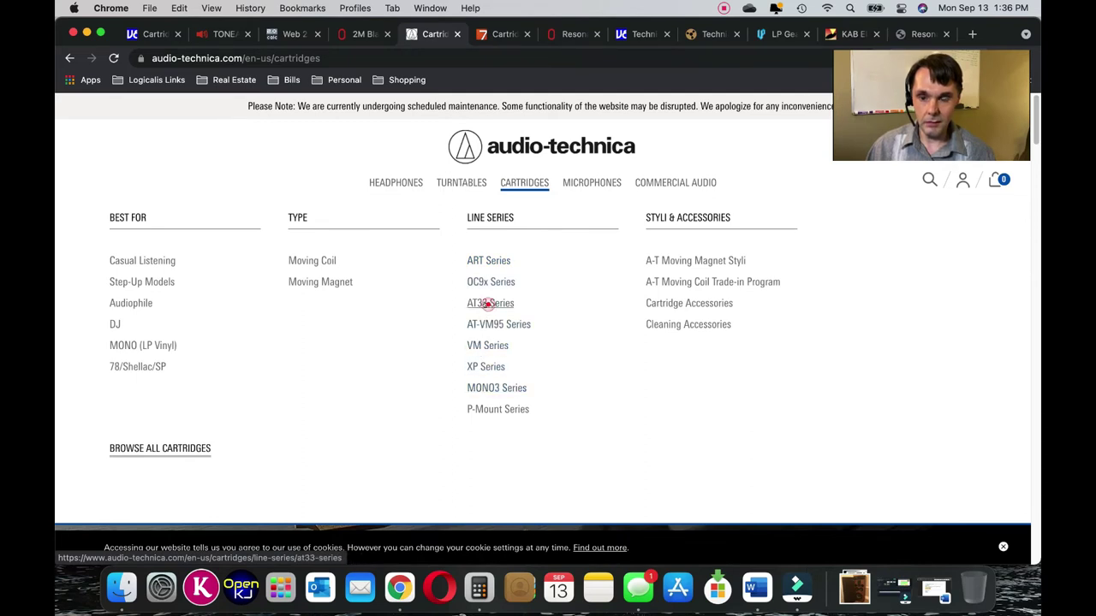
pyautogui.click(485, 304)
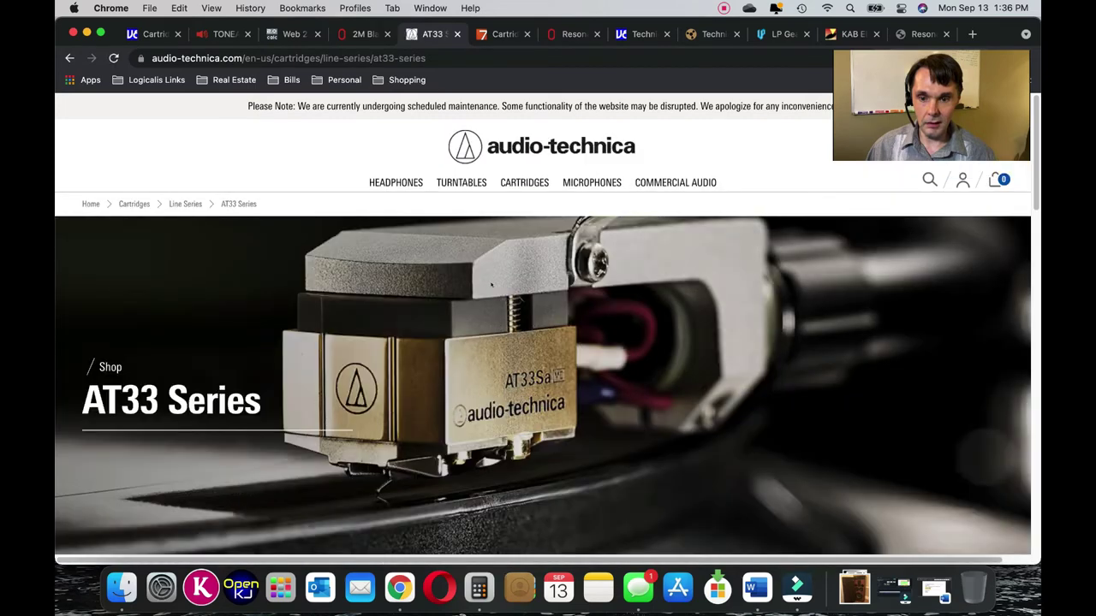
# Step: Browse the AT33 Series cartridges and open the AT33PTG/2 product page
pyautogui.scroll(-5, 490, 285)
pyautogui.scroll(-4, 491, 285)
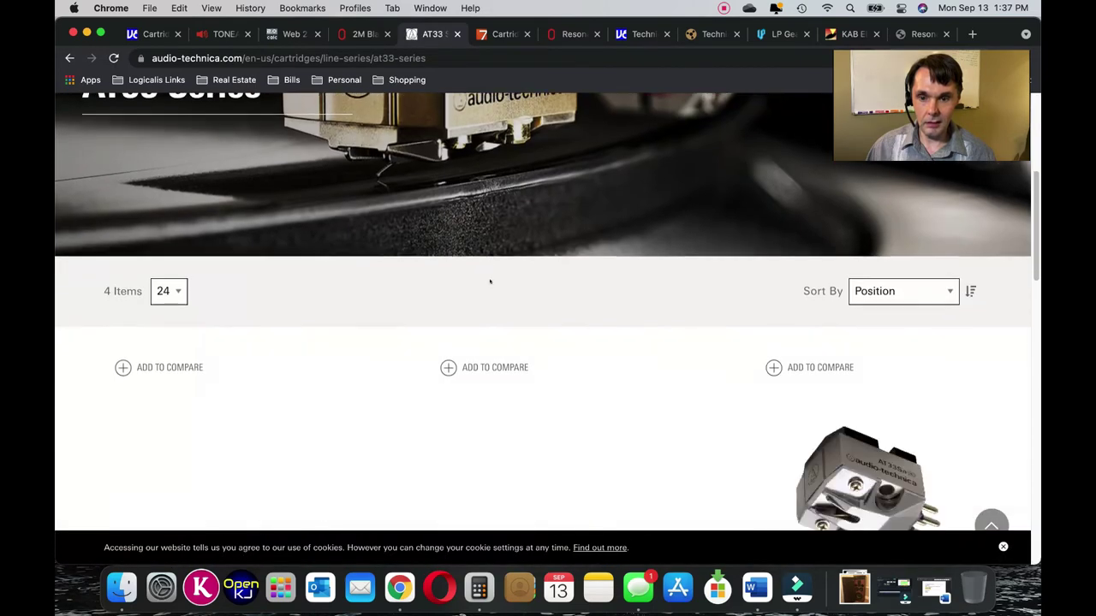
pyautogui.scroll(-3, 490, 285)
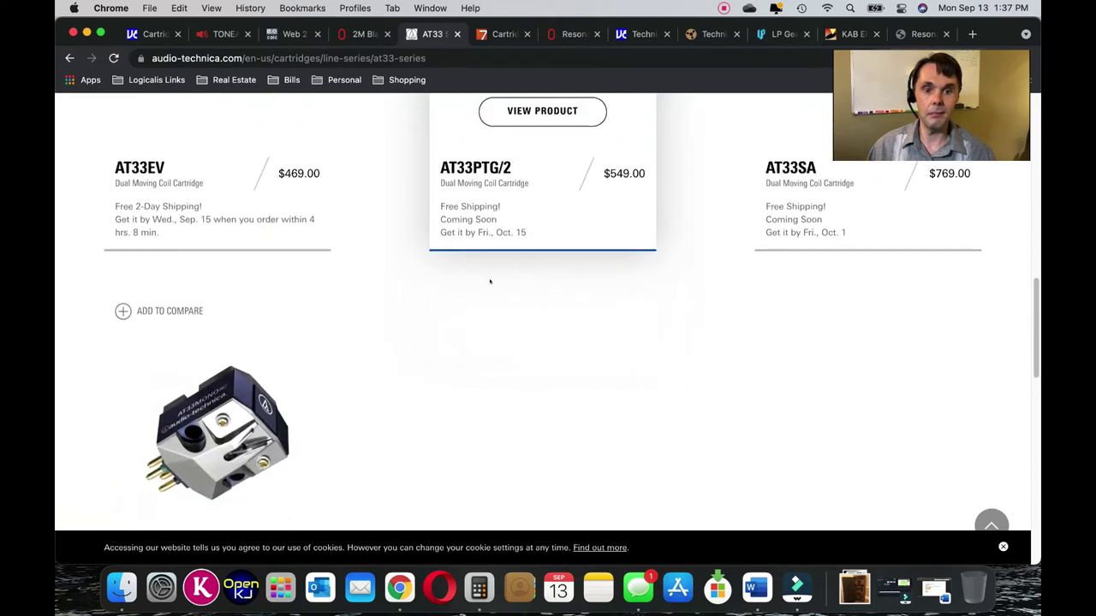
pyautogui.scroll(5, 490, 281)
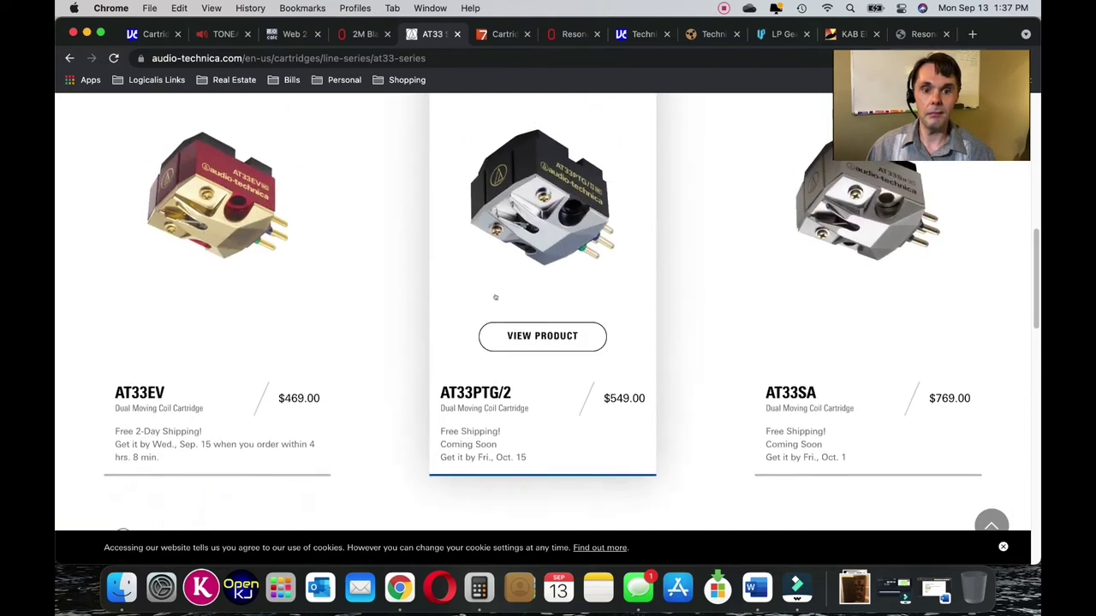
pyautogui.click(519, 342)
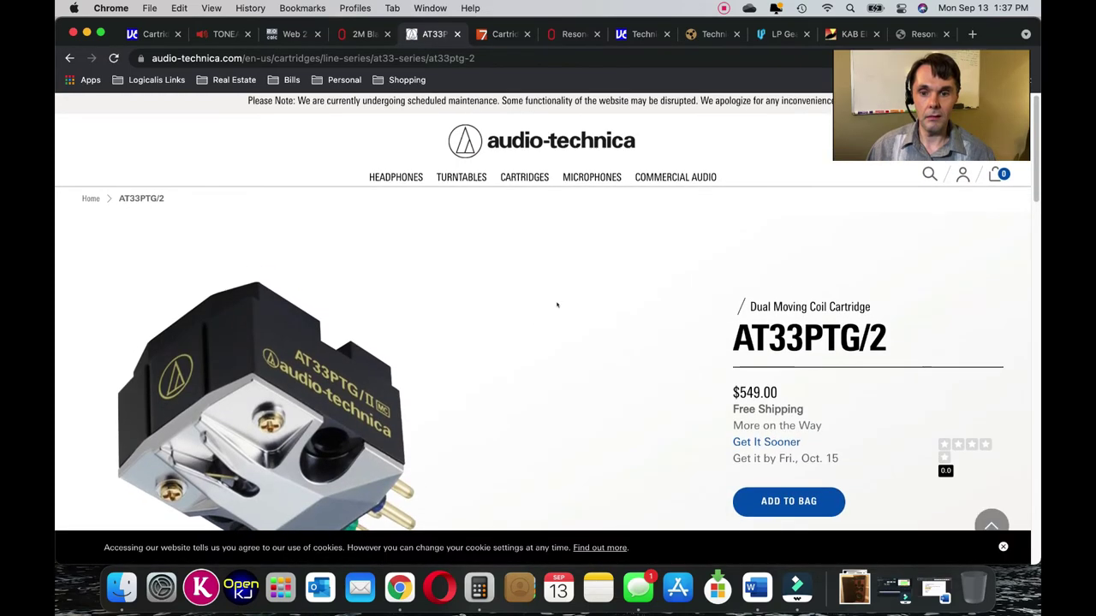
# Step: Examine the AT33PTG/2 overview and its Cartridge & Stylus specifications
pyautogui.scroll(-5, 556, 304)
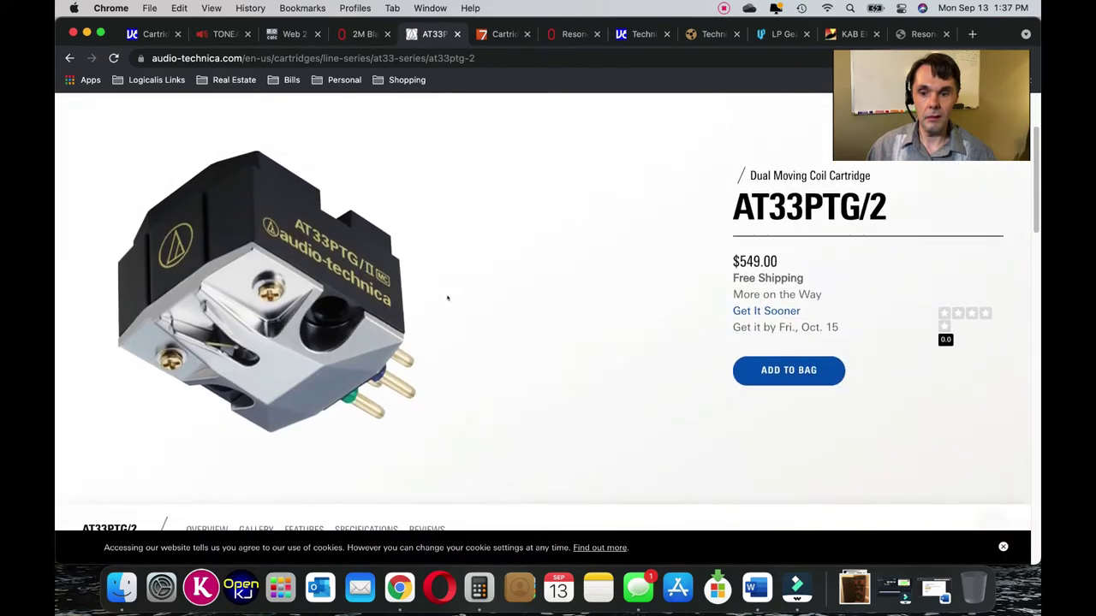
pyautogui.scroll(-5, 447, 295)
pyautogui.scroll(-2, 447, 293)
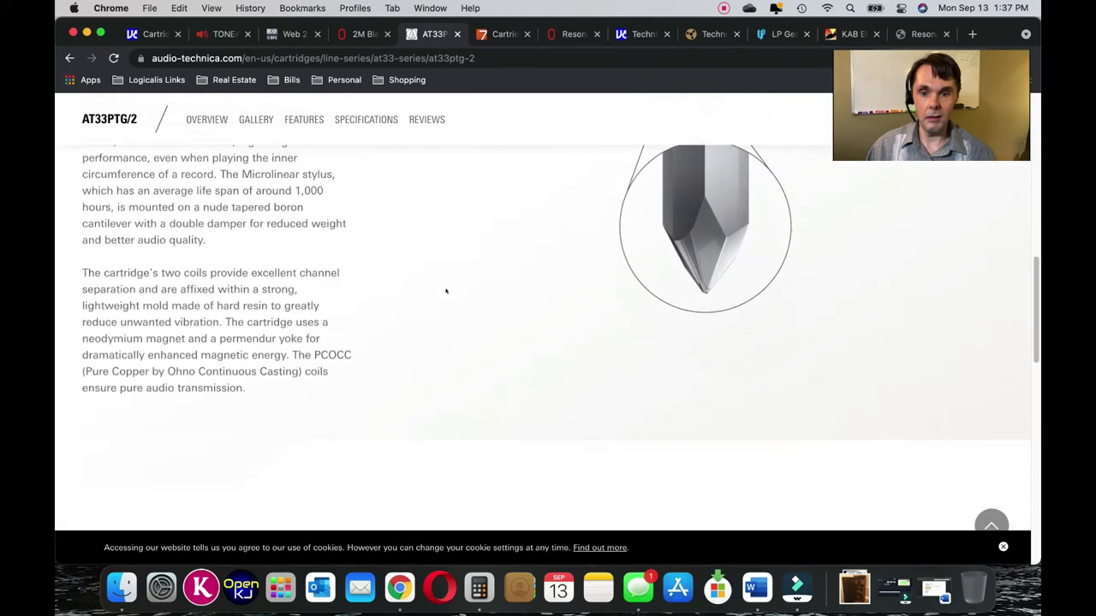
pyautogui.scroll(-3, 447, 288)
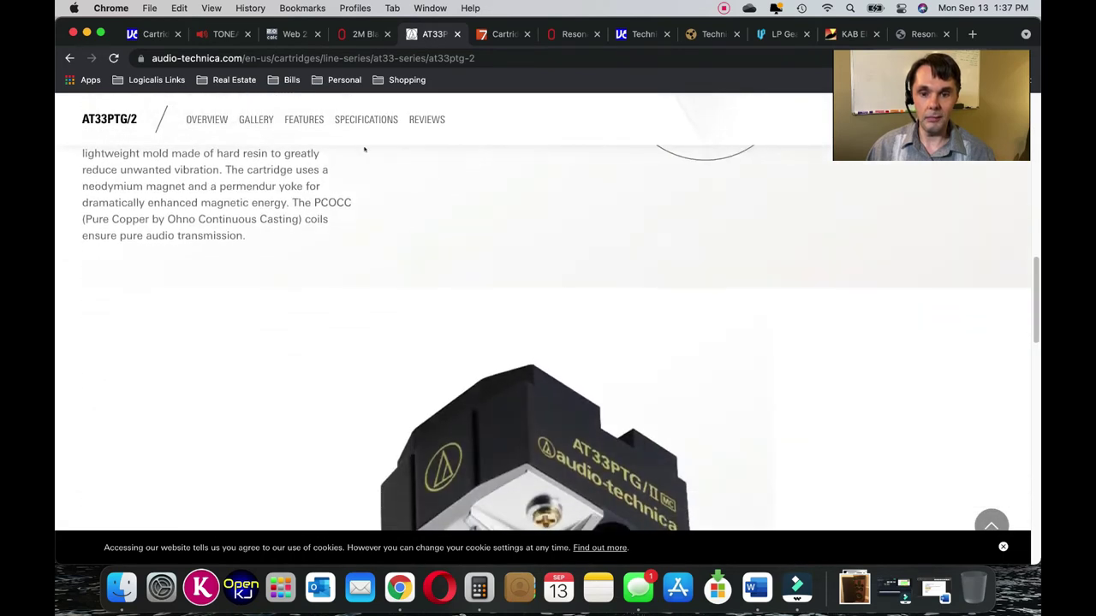
pyautogui.click(351, 122)
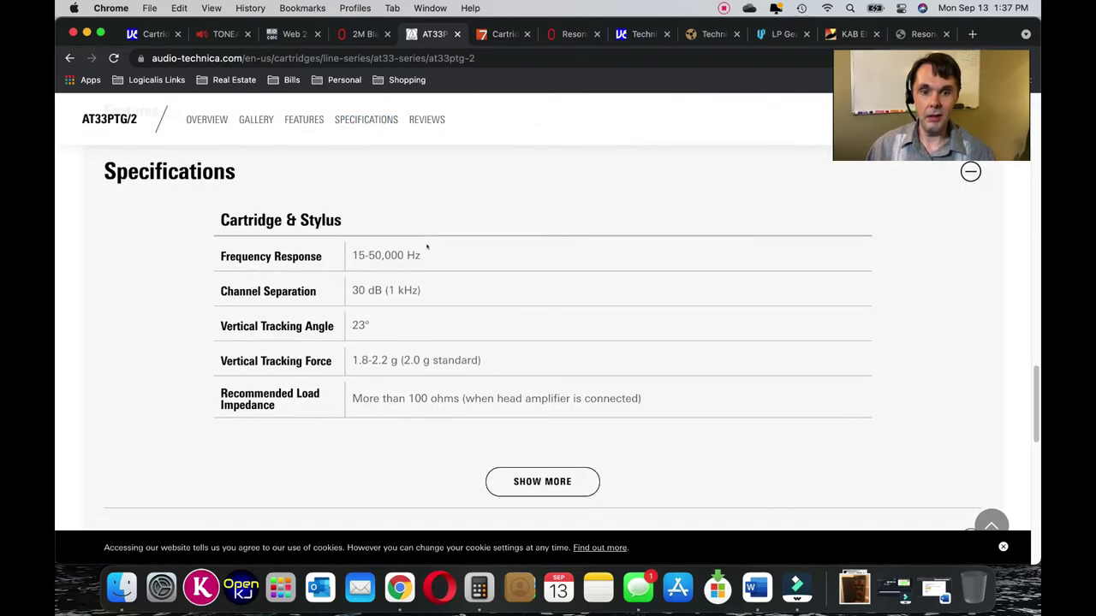
pyautogui.scroll(-5, 432, 244)
pyautogui.scroll(4, 496, 242)
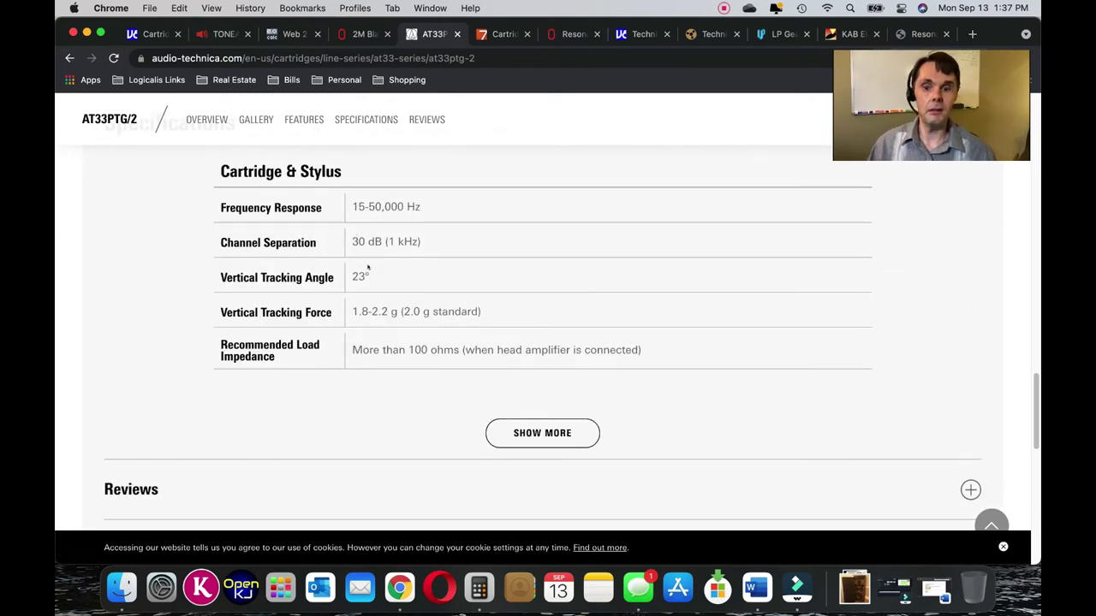
# Step: Expand the full AT33PTG/2 Cartridge & Stylus specifications and examine the dynamic compliance, its measuring frequency and the cartridge weight
pyautogui.click(537, 433)
pyautogui.scroll(-3, 497, 383)
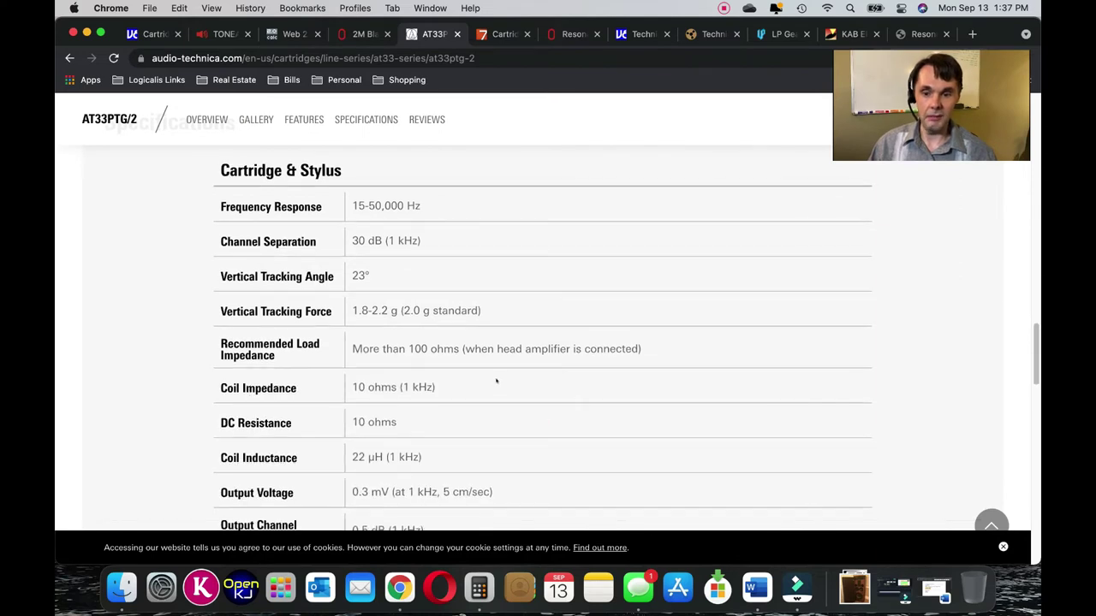
pyautogui.scroll(-5, 488, 369)
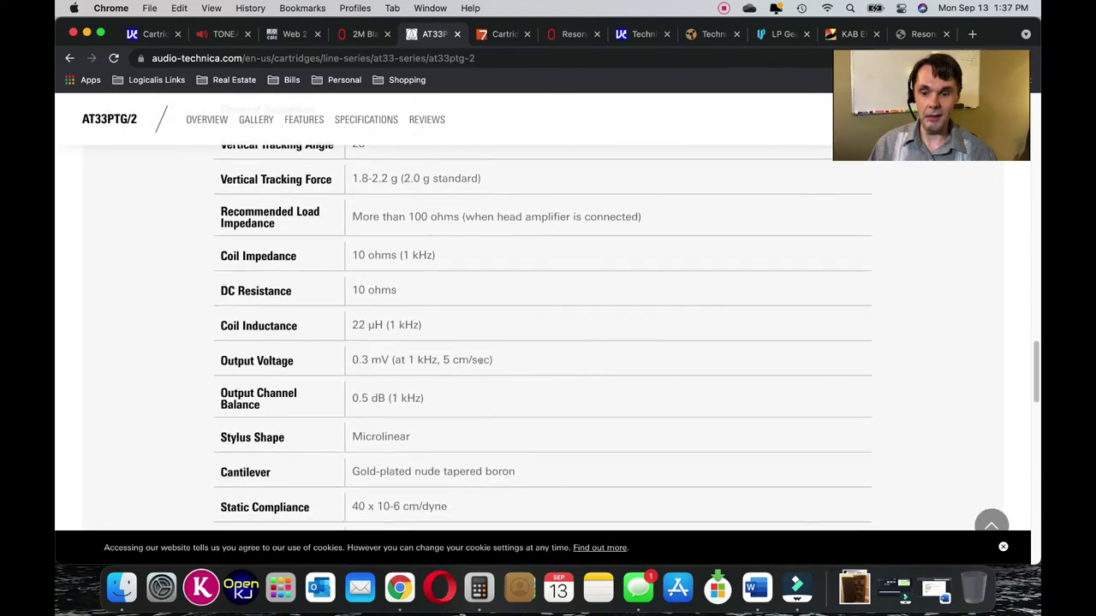
pyautogui.scroll(-2, 472, 363)
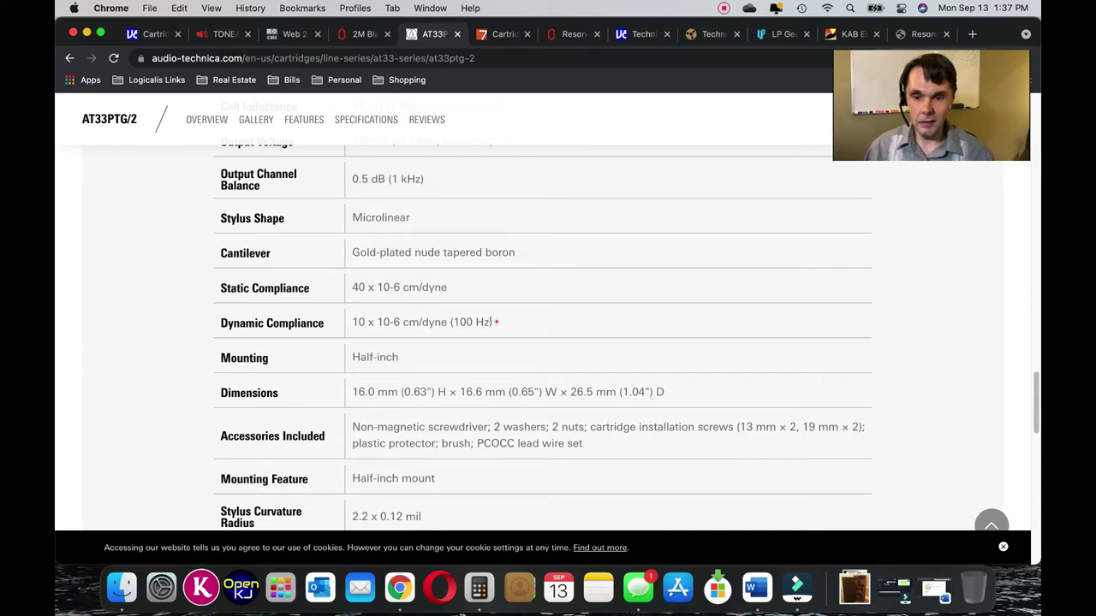
pyautogui.moveTo(495, 323); pyautogui.dragTo(448, 322)
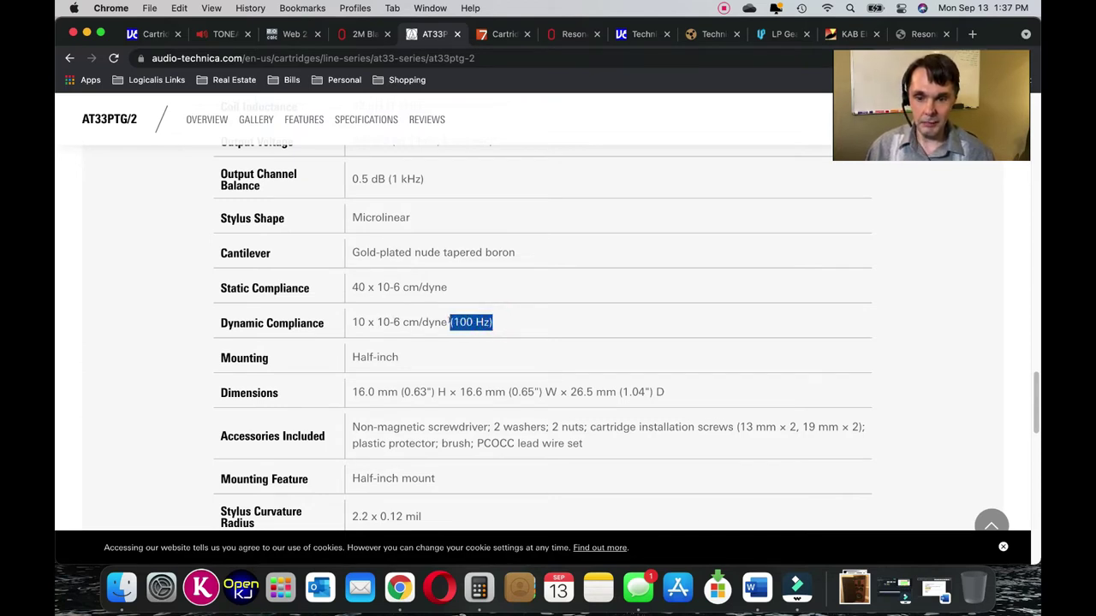
pyautogui.click(499, 323)
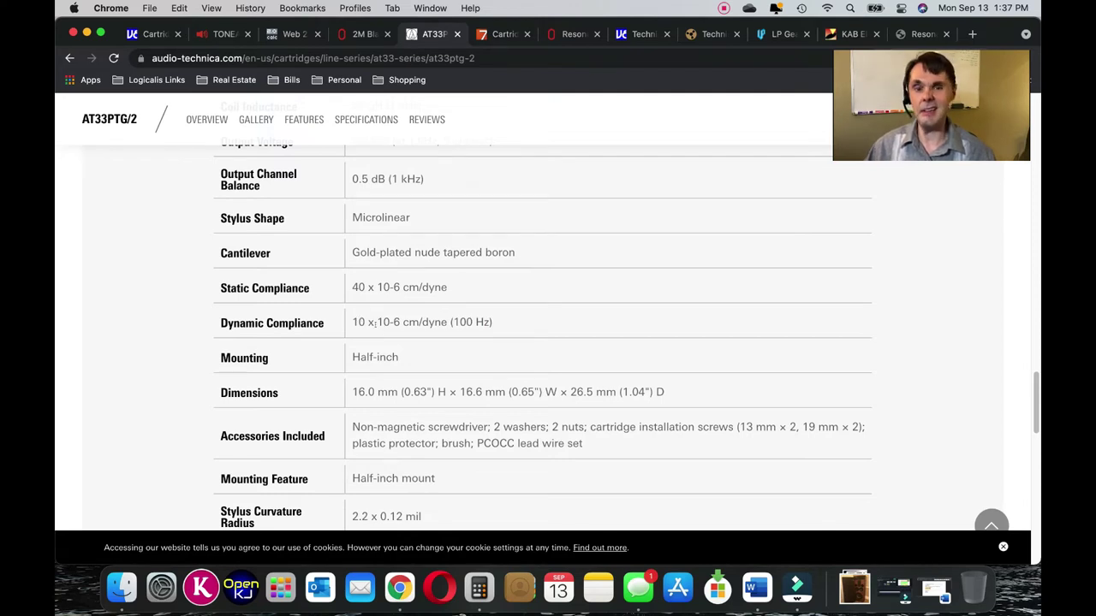
pyautogui.scroll(-3, 388, 319)
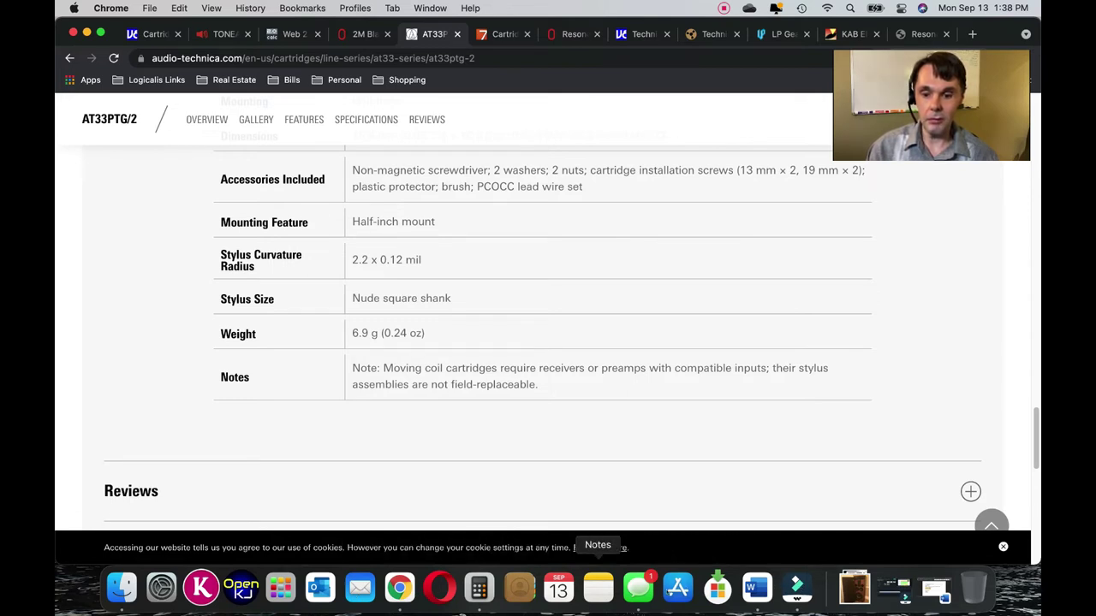
# Step: Switch to the Word document and add the mass calculation "4.5+12+6.9" with "23.4g" on the line beneath, below the existing total mass
pyautogui.click(756, 587)
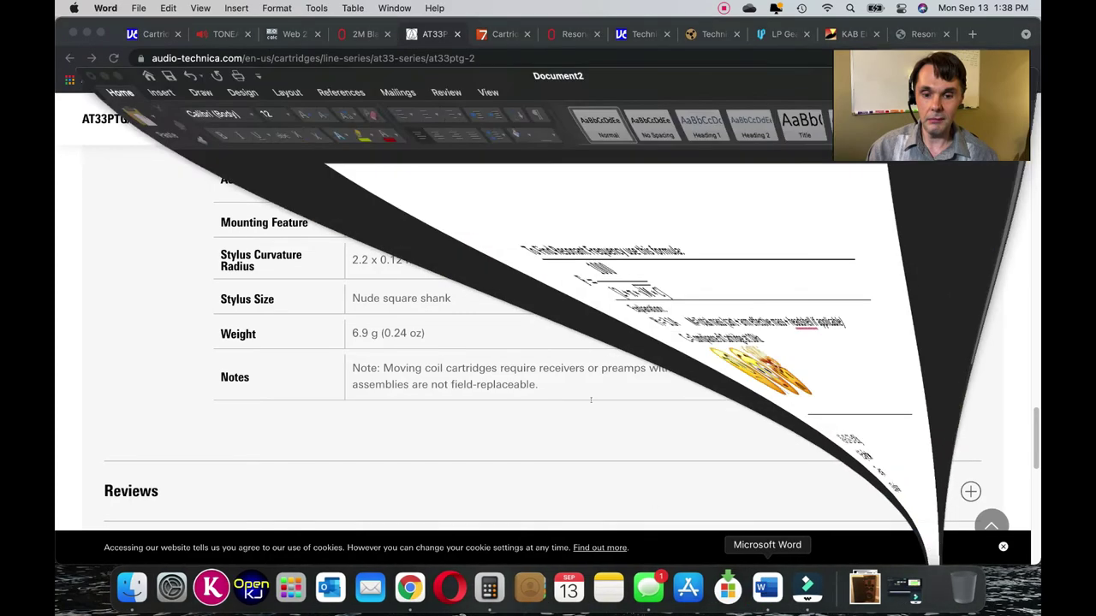
pyautogui.press('Return')
pyautogui.press('Return')
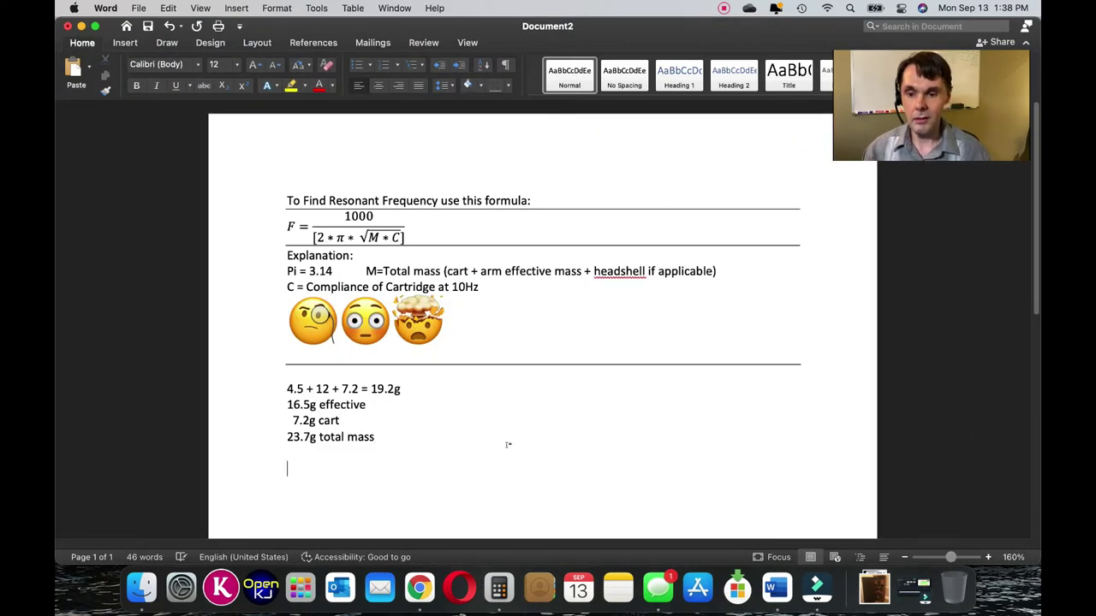
pyautogui.write('4.5')
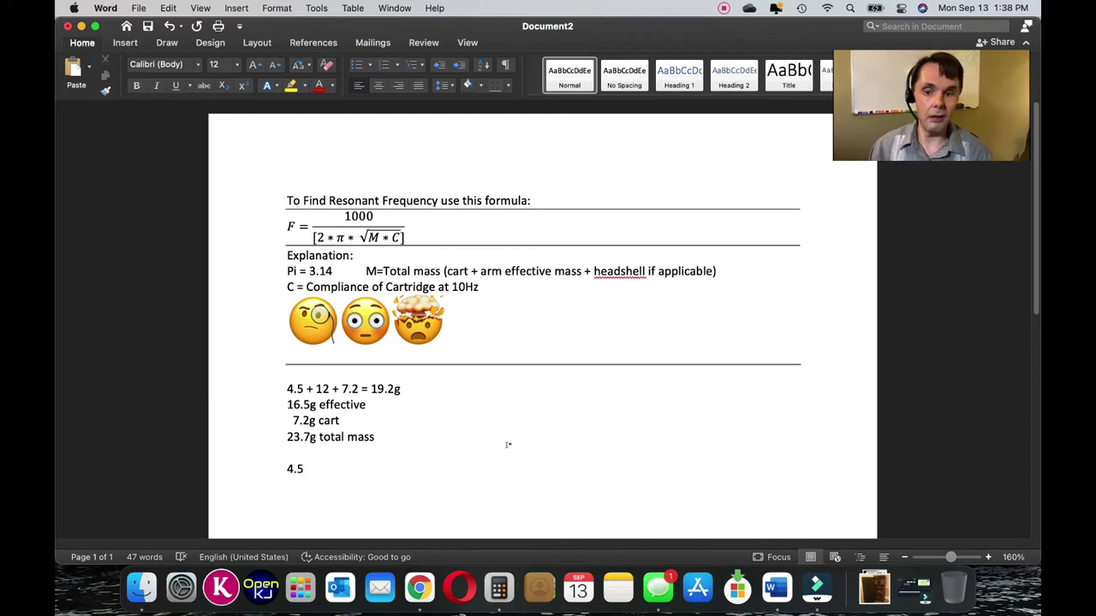
pyautogui.write('+')
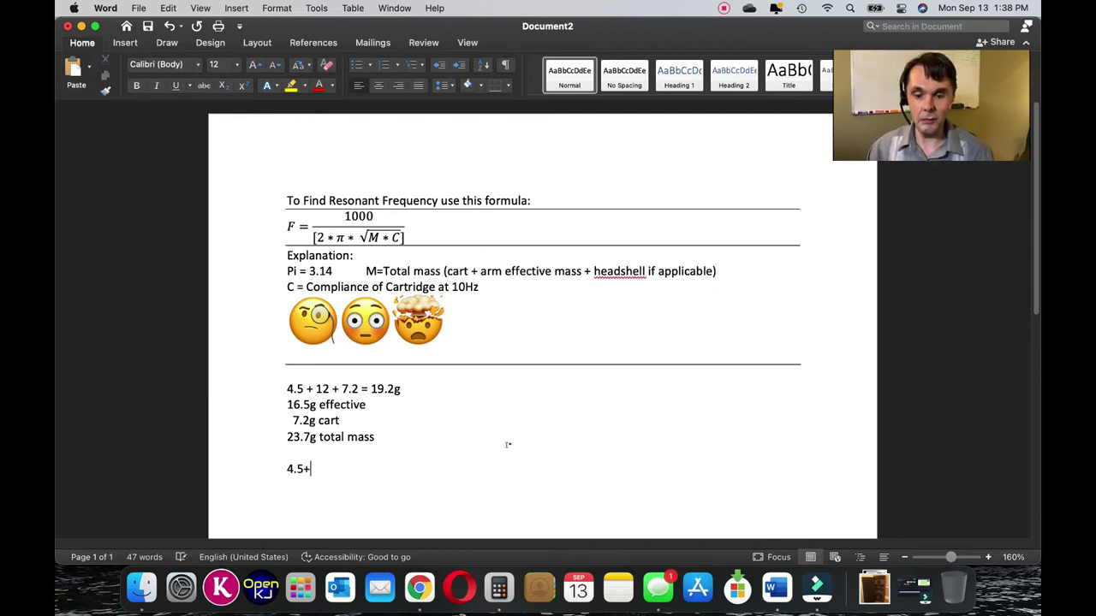
pyautogui.write('12')
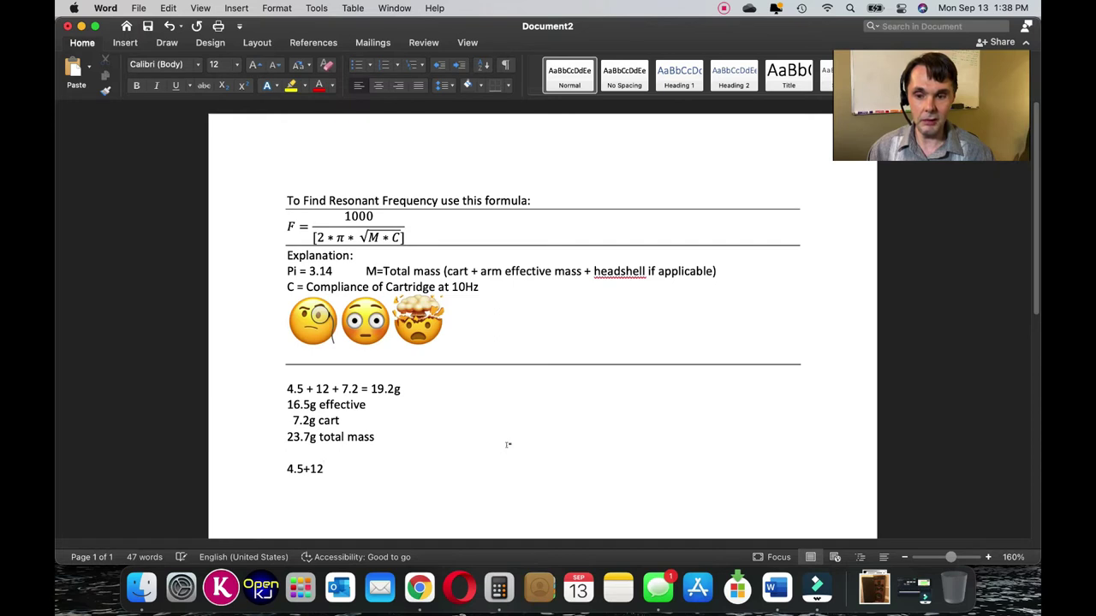
pyautogui.write('+6.9')
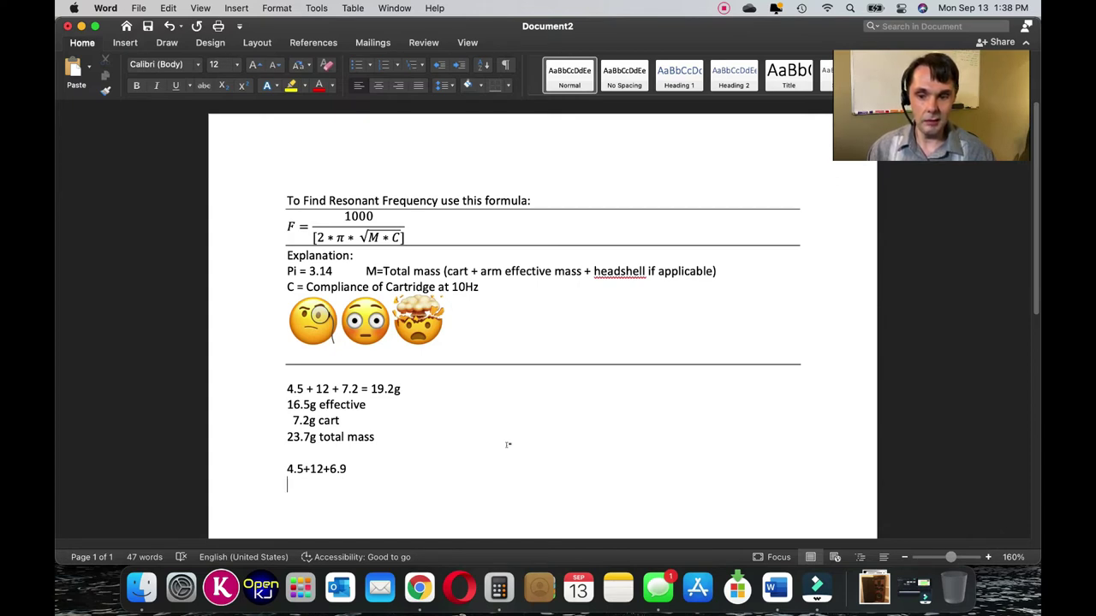
pyautogui.write('23.4')
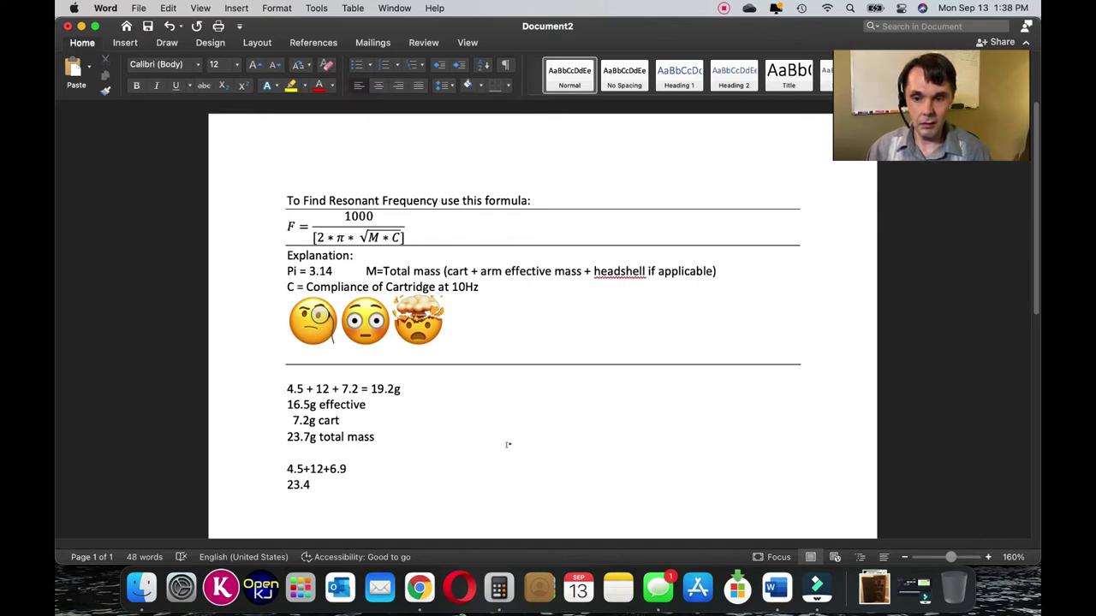
pyautogui.write('g')
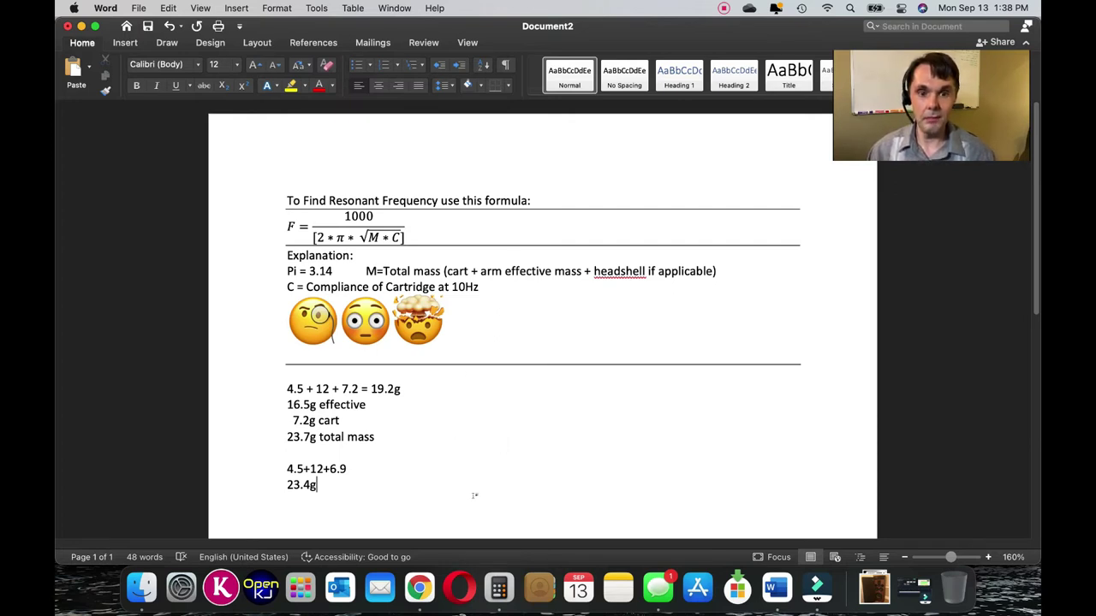
# Step: Return to the browser and compute the resonance frequency on resfreq.com for a 23.4 g total mass and a cartridge compliance of 15
pyautogui.click(419, 588)
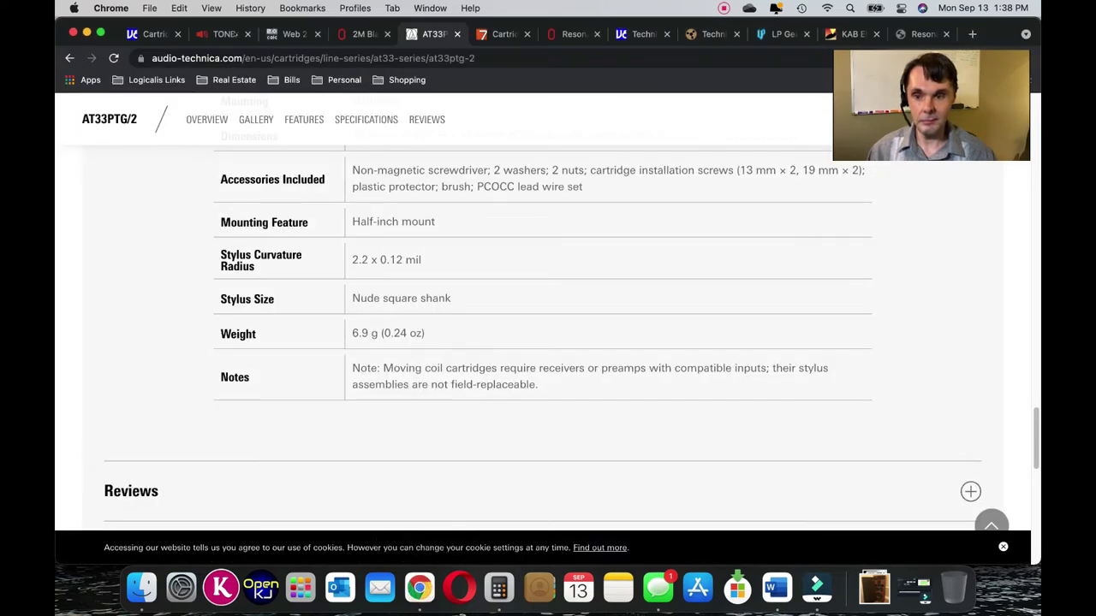
pyautogui.click(219, 35)
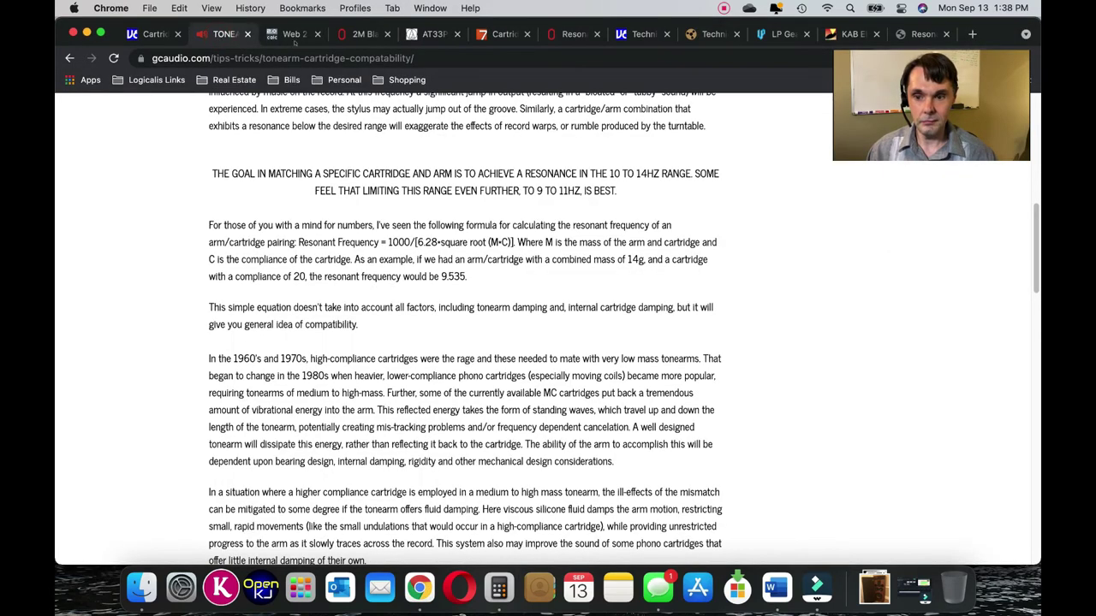
pyautogui.click(923, 34)
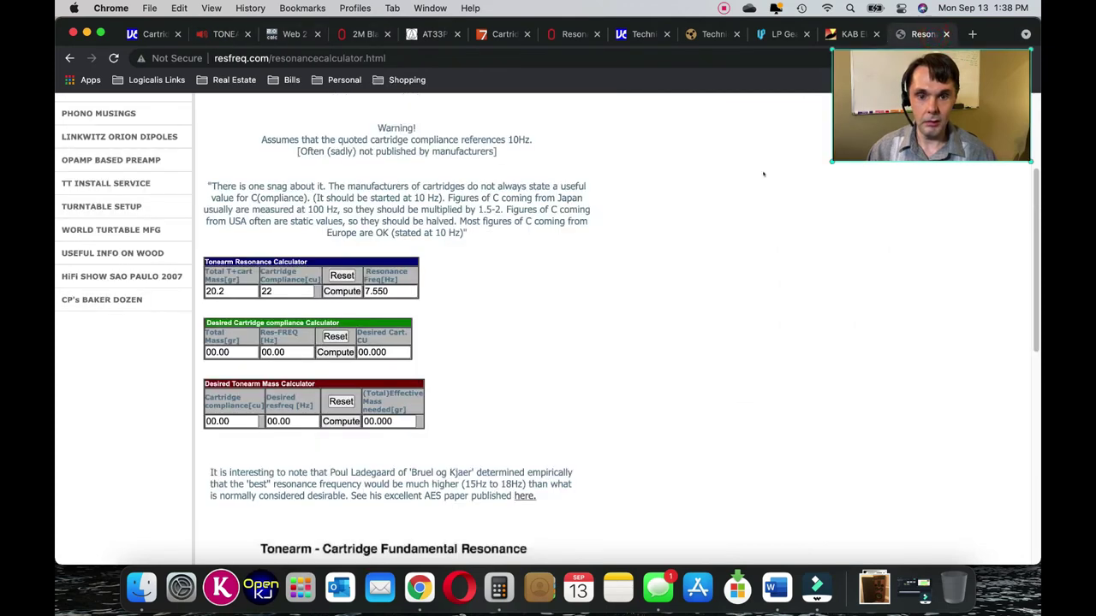
pyautogui.doubleClick(225, 292)
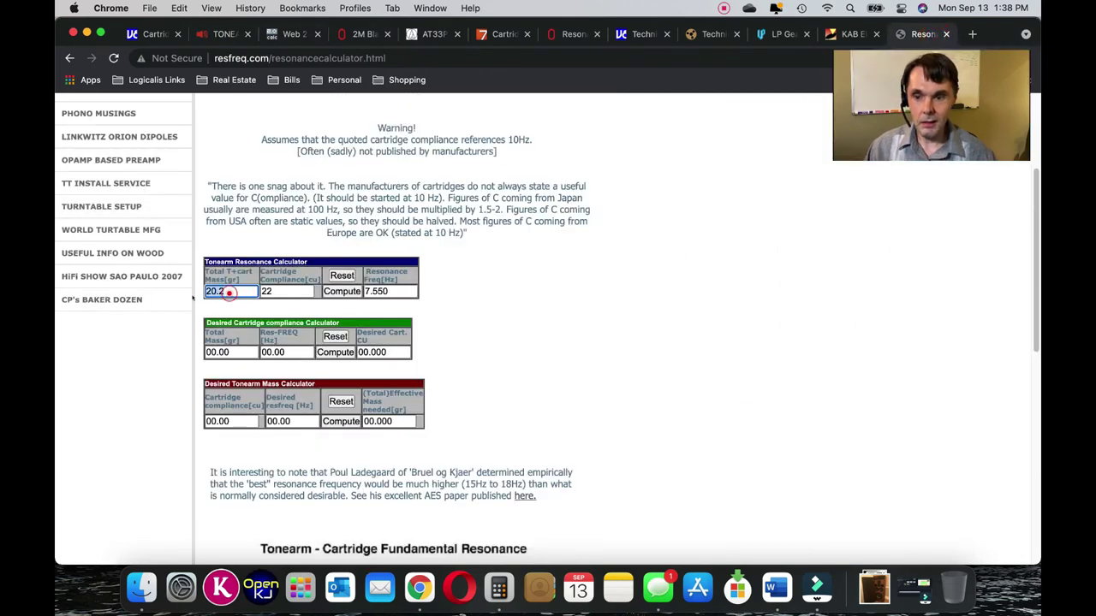
pyautogui.write('23.4')
pyautogui.press('Tab')
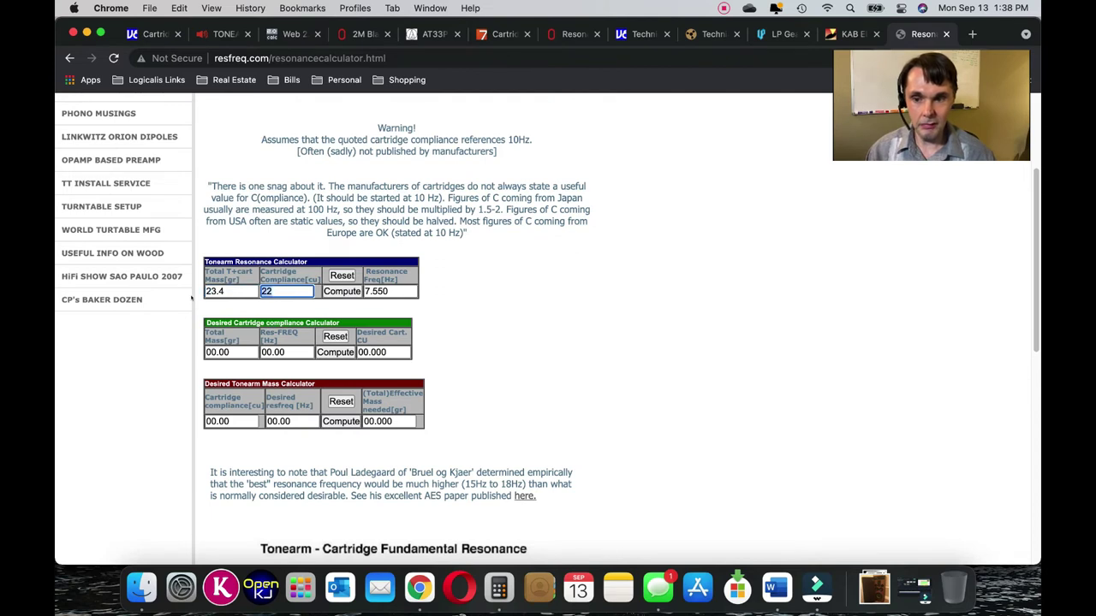
pyautogui.write('15')
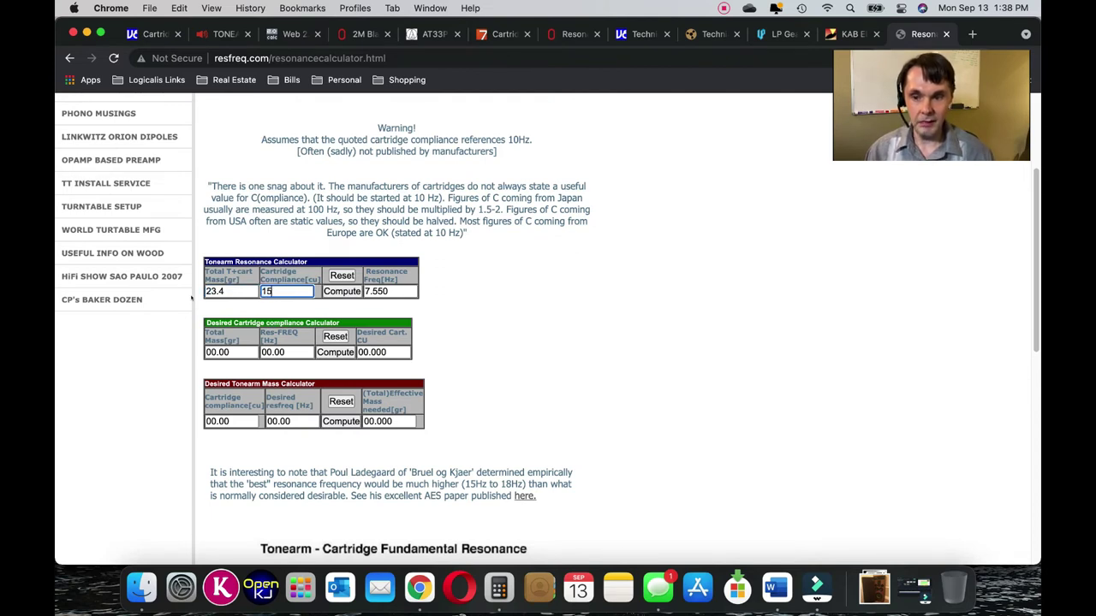
pyautogui.click(342, 291)
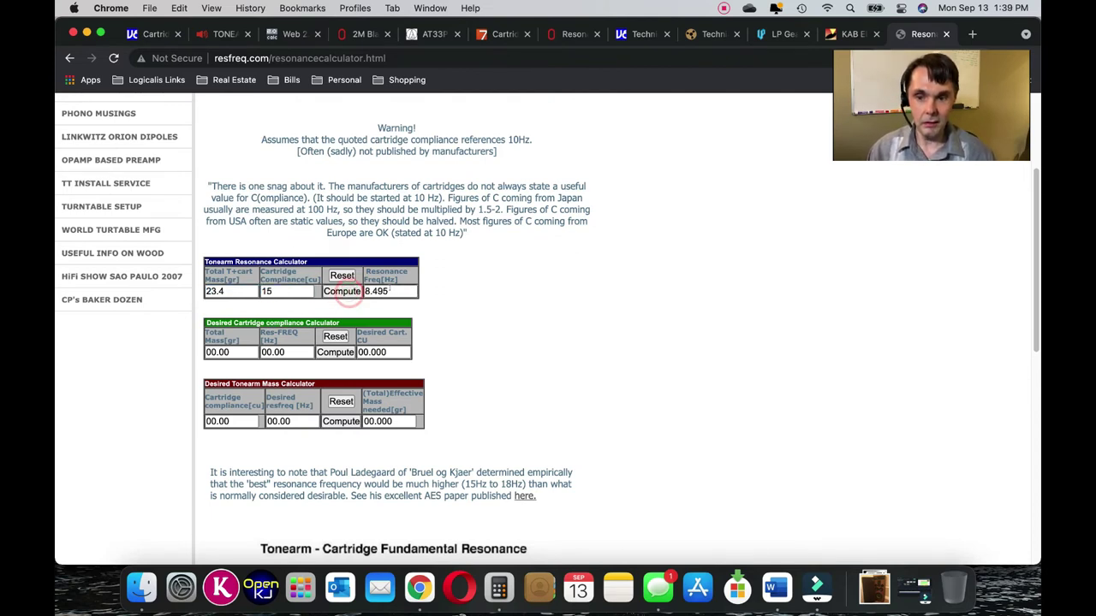
pyautogui.doubleClick(390, 291)
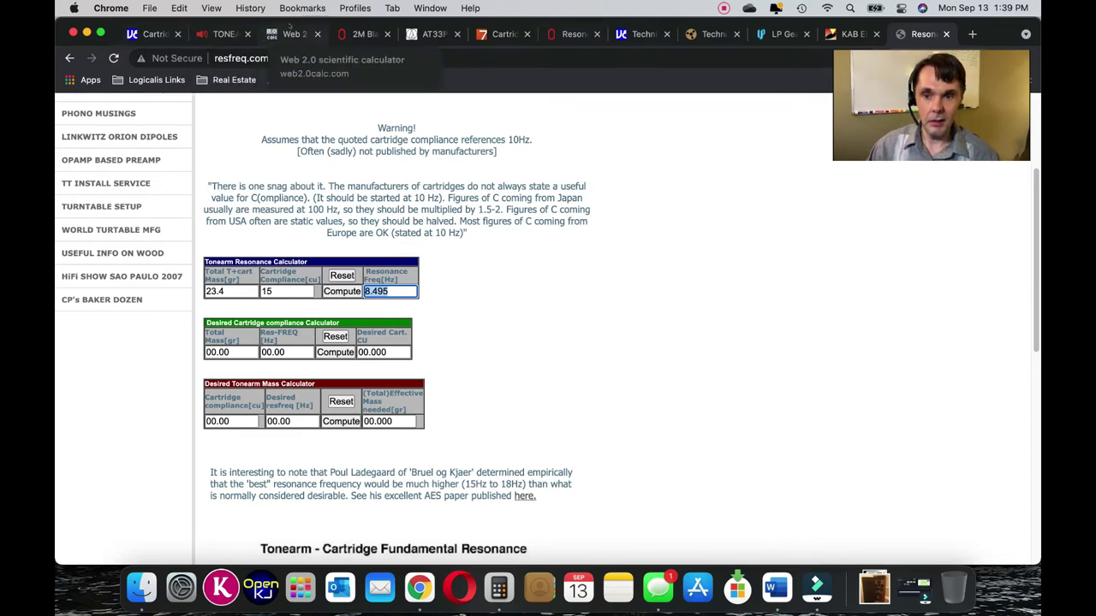
# Step: Submit a tonearm effective mass of 16.5 g in the Vinyl Engine Cartridge Resonance Evaluator and review the resulting table
pyautogui.click(152, 35)
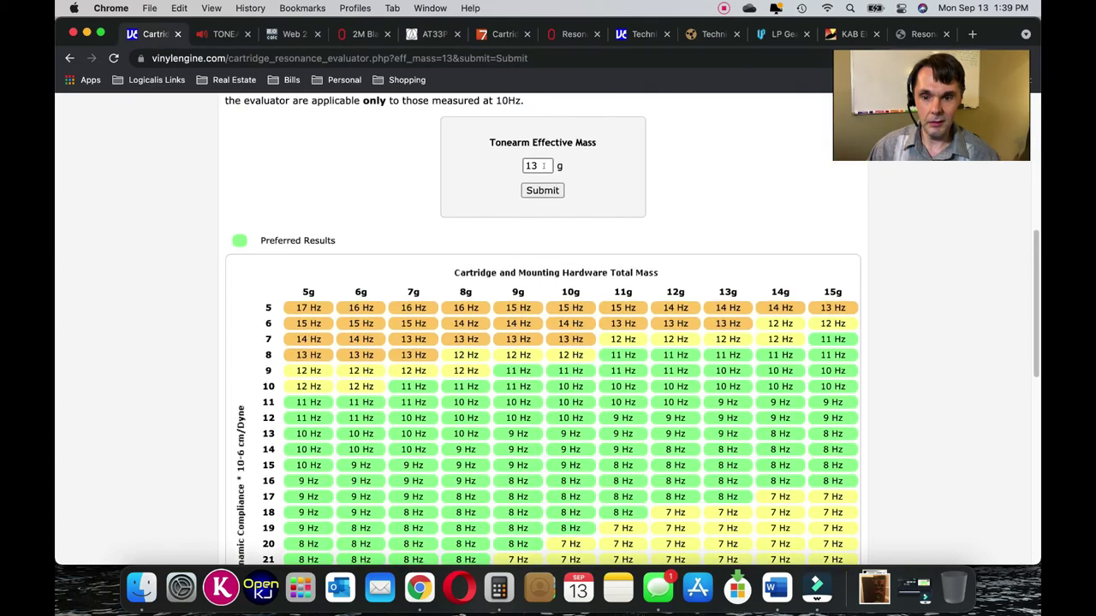
pyautogui.doubleClick(542, 165)
pyautogui.write('16.5')
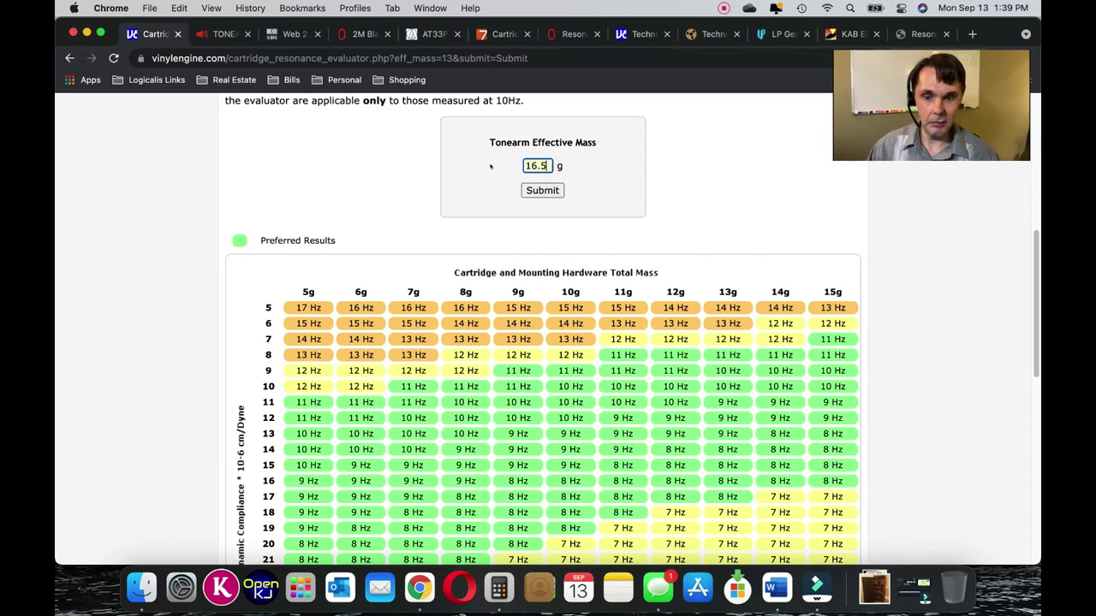
pyautogui.click(537, 190)
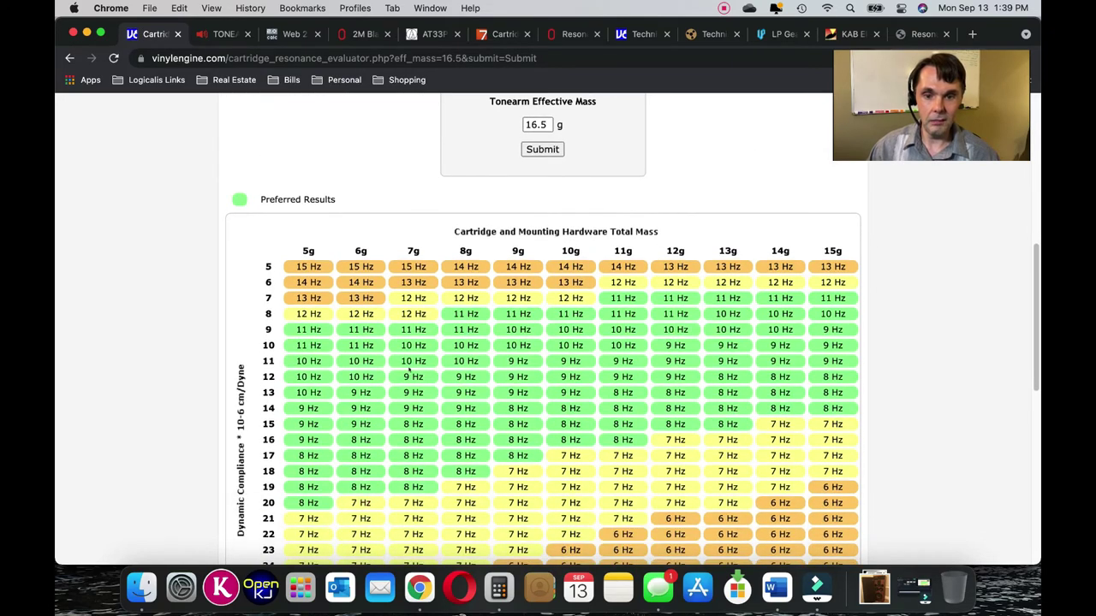
pyautogui.scroll(-1, 411, 343)
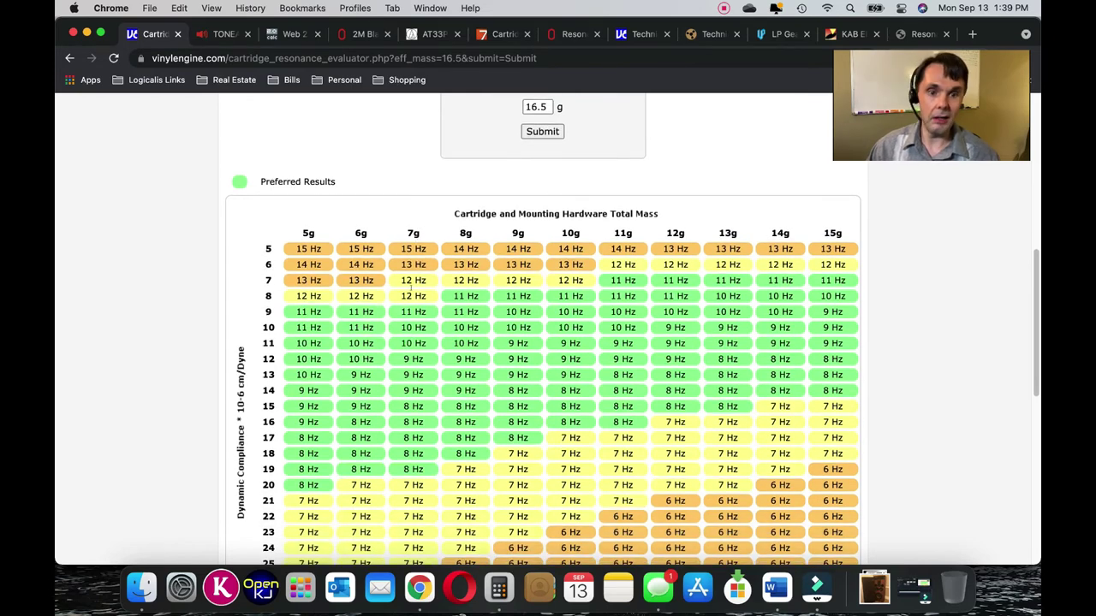
pyautogui.scroll(-3, 402, 299)
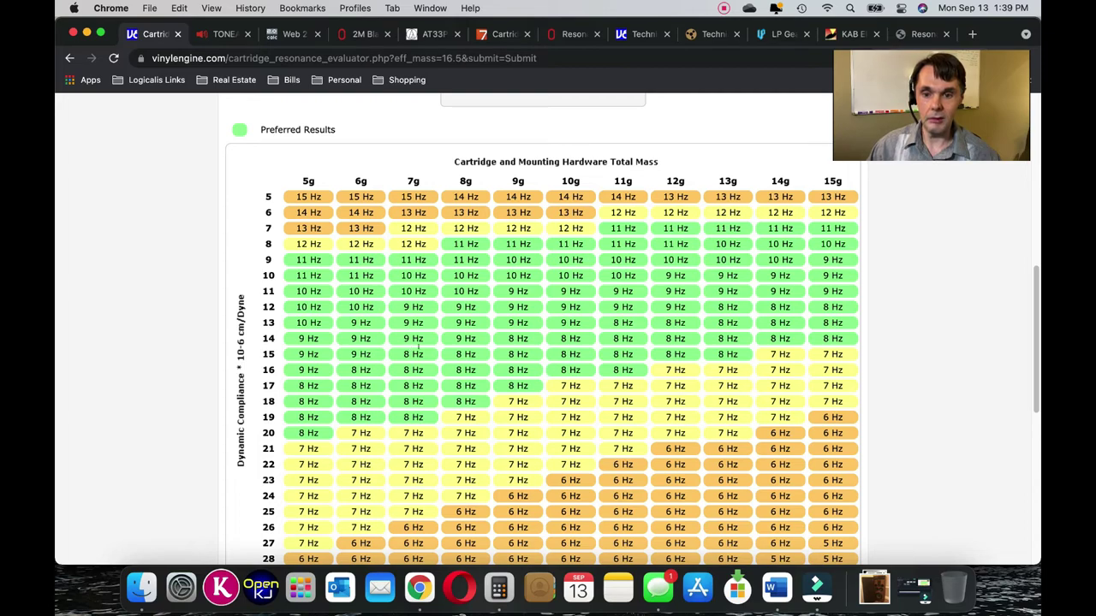
pyautogui.scroll(15, 416, 346)
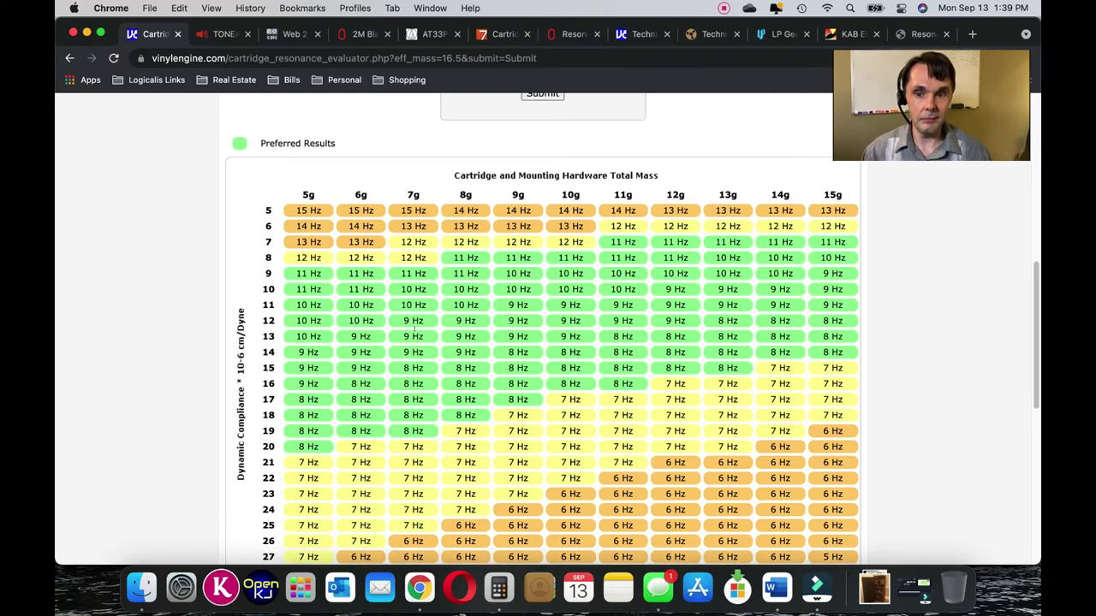
pyautogui.scroll(-5, 416, 332)
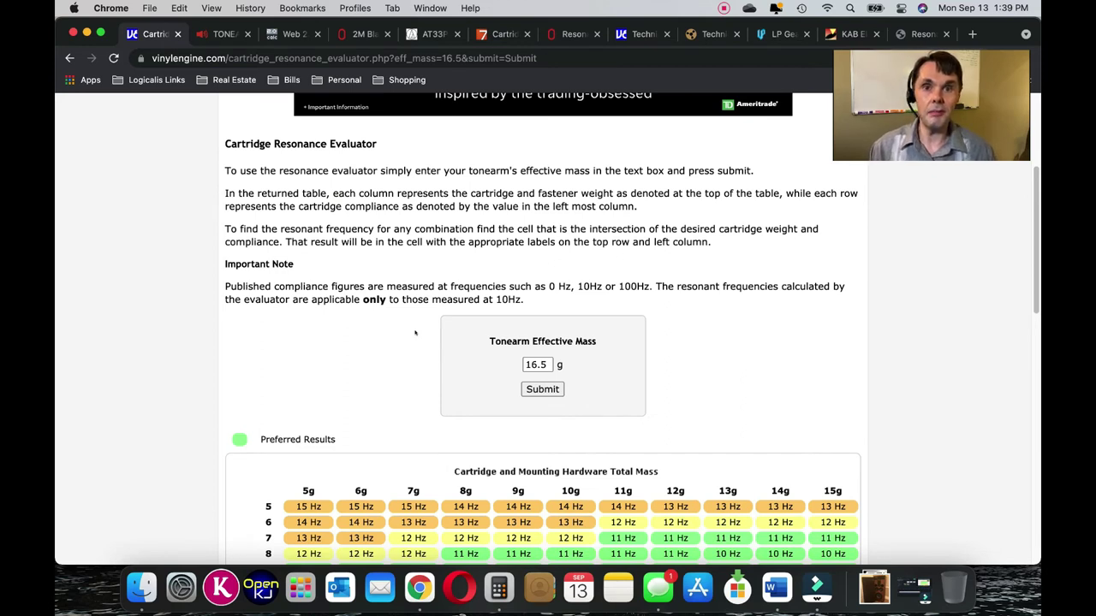
# Step: Re-evaluate the Vinyl Engine resonance table with a tonearm effective mass of 14.5 g and review the frequencies
pyautogui.doubleClick(541, 364)
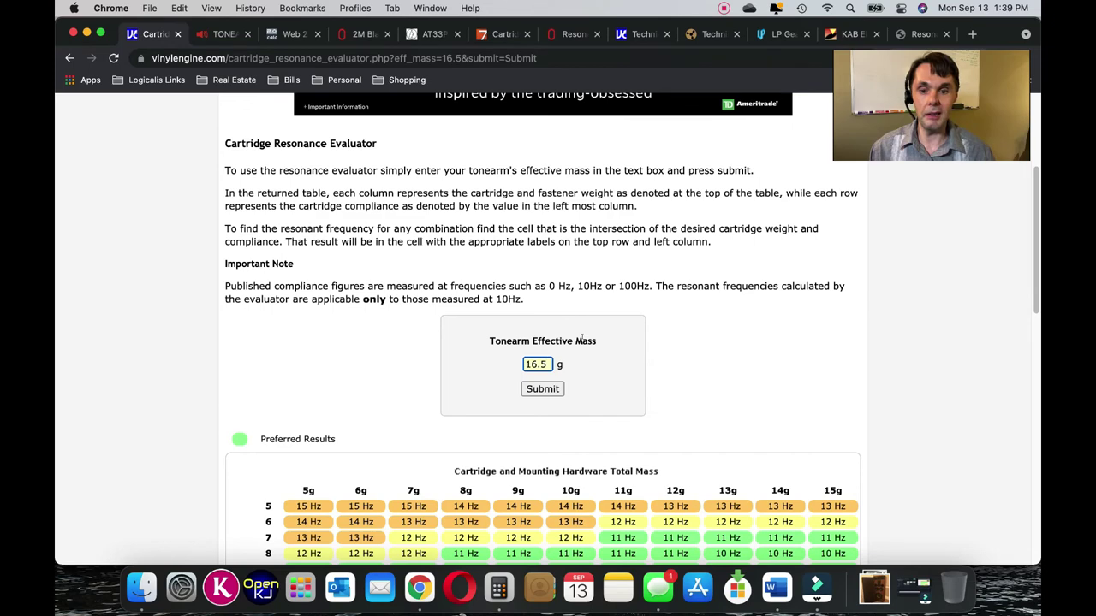
pyautogui.press('BackSpace')
pyautogui.press('BackSpace')
pyautogui.press('BackSpace')
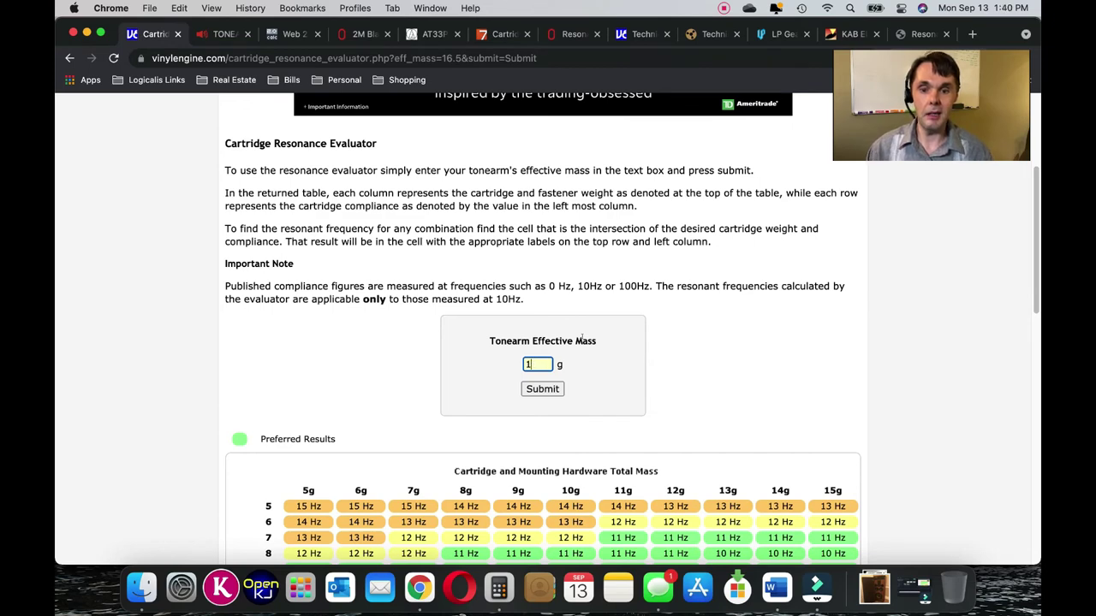
pyautogui.write('4.5')
pyautogui.click(554, 391)
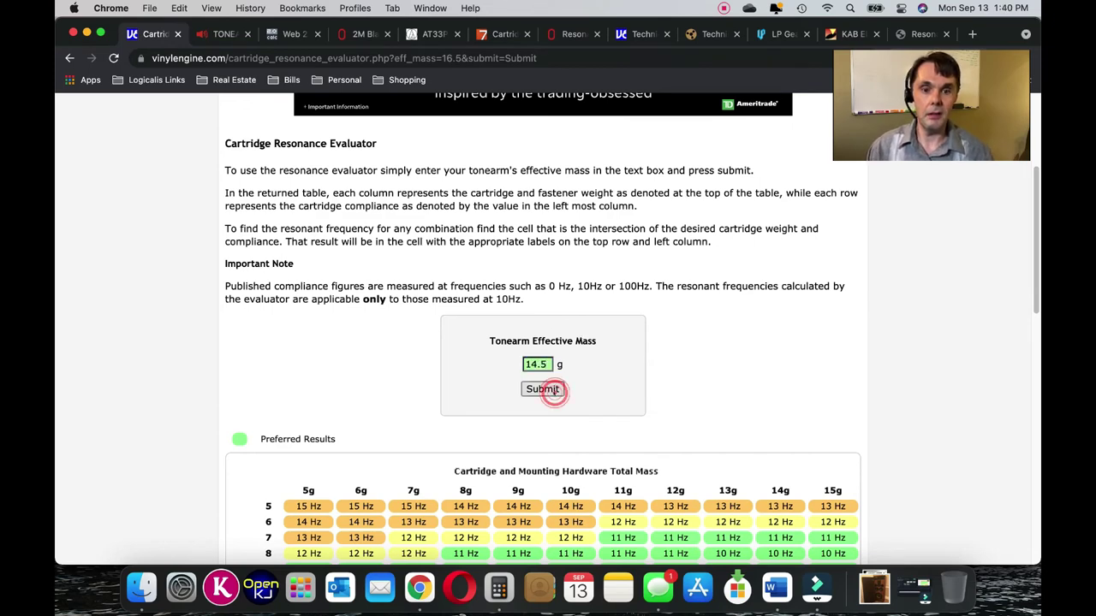
pyautogui.scroll(-10, 546, 387)
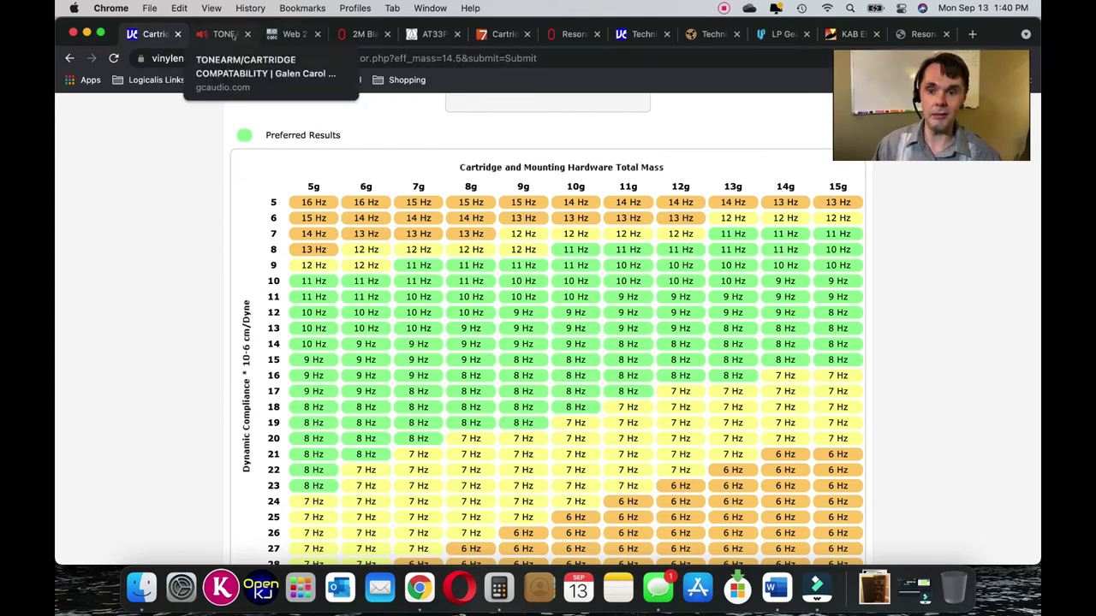
# Step: Recompute the resonance frequency on resfreq.com with the total tonearm and cartridge mass set to 21.4 g
pyautogui.click(923, 34)
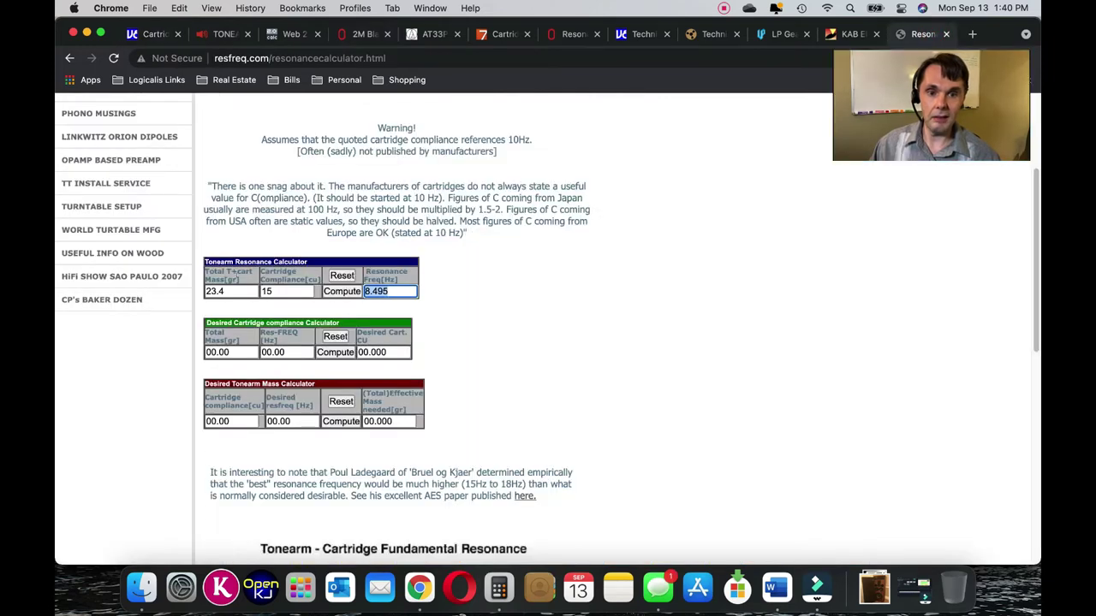
pyautogui.doubleClick(230, 288)
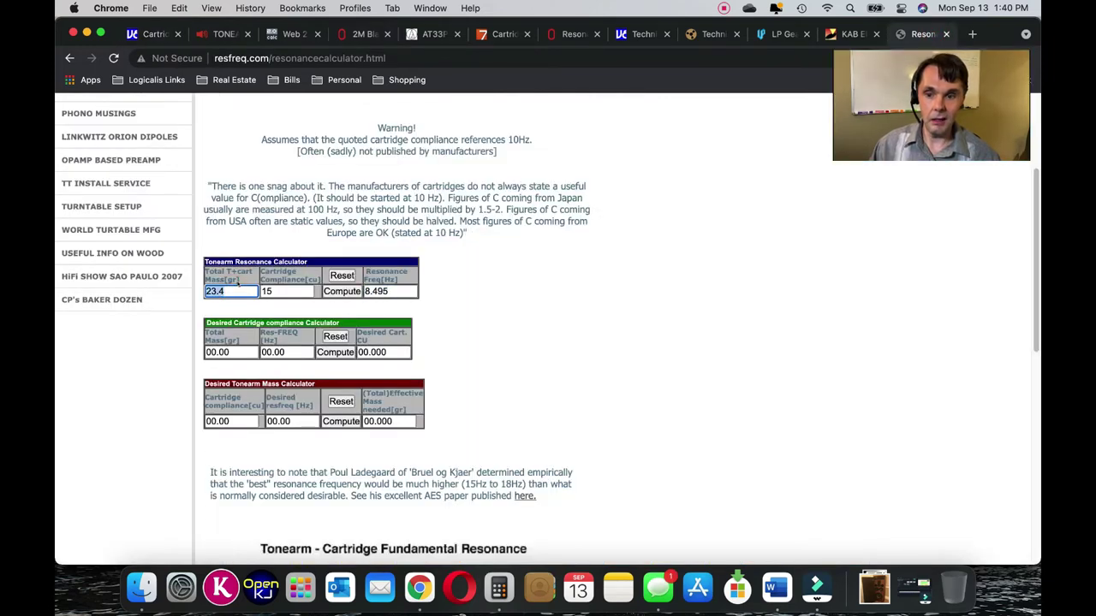
pyautogui.click(237, 283)
pyautogui.press('BackSpace')
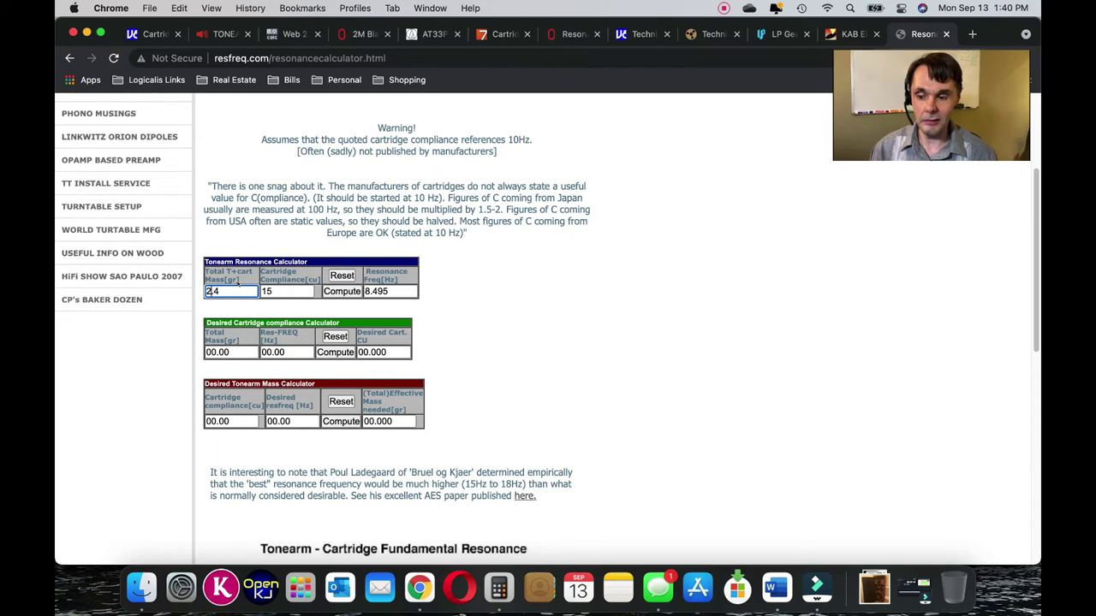
pyautogui.write('1')
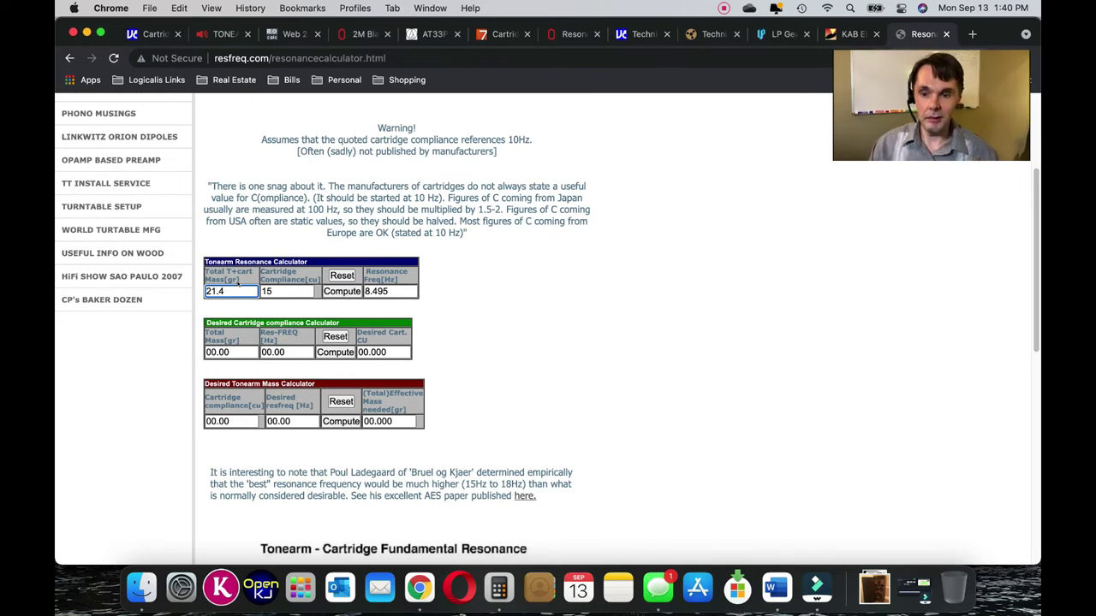
pyautogui.press('Tab')
pyautogui.click(351, 292)
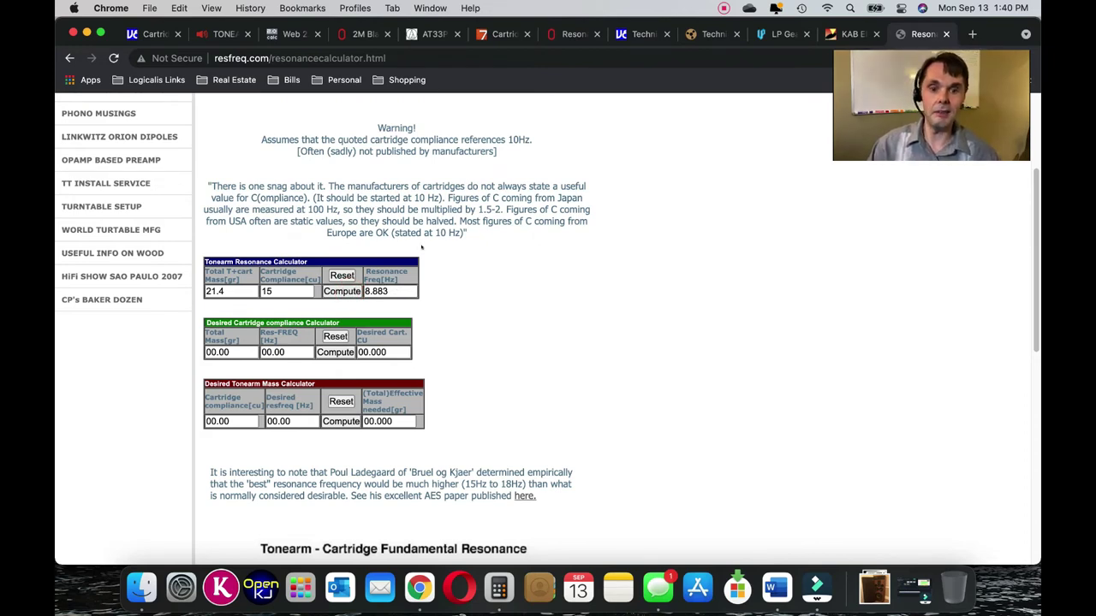
pyautogui.scroll(2, 564, 133)
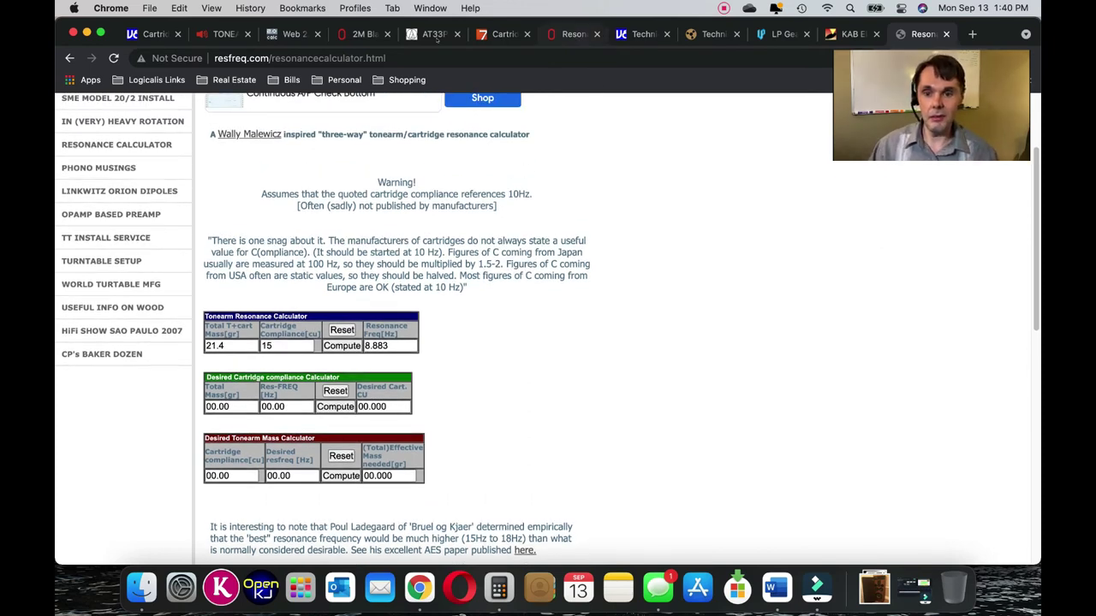
# Step: Go from the Ortofon 2M Black page to the site's HiFi products overview and look through the product categories
pyautogui.click(356, 34)
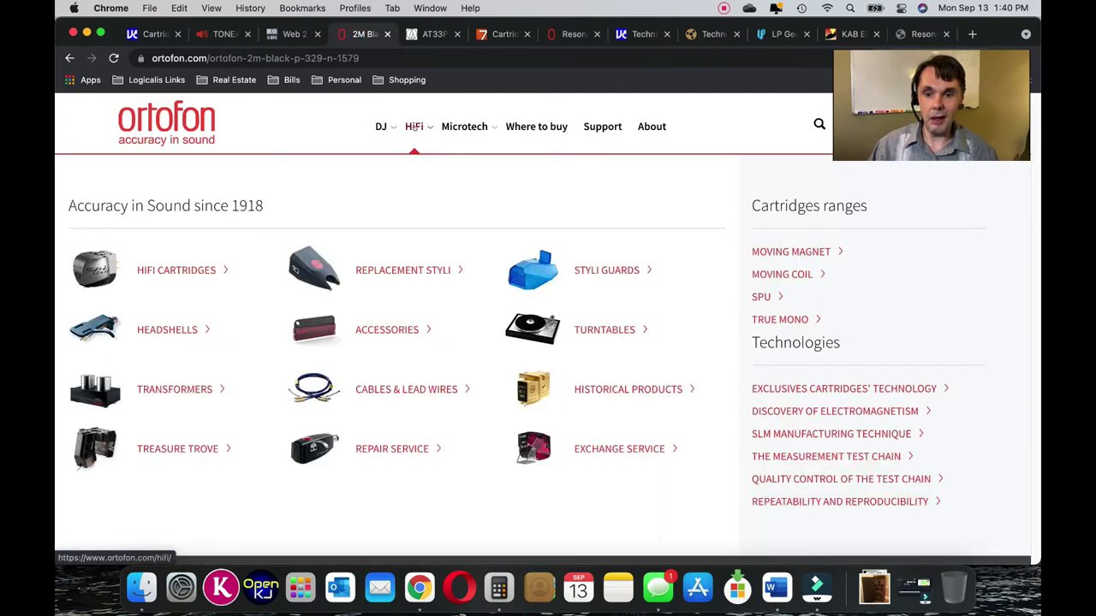
pyautogui.click(413, 128)
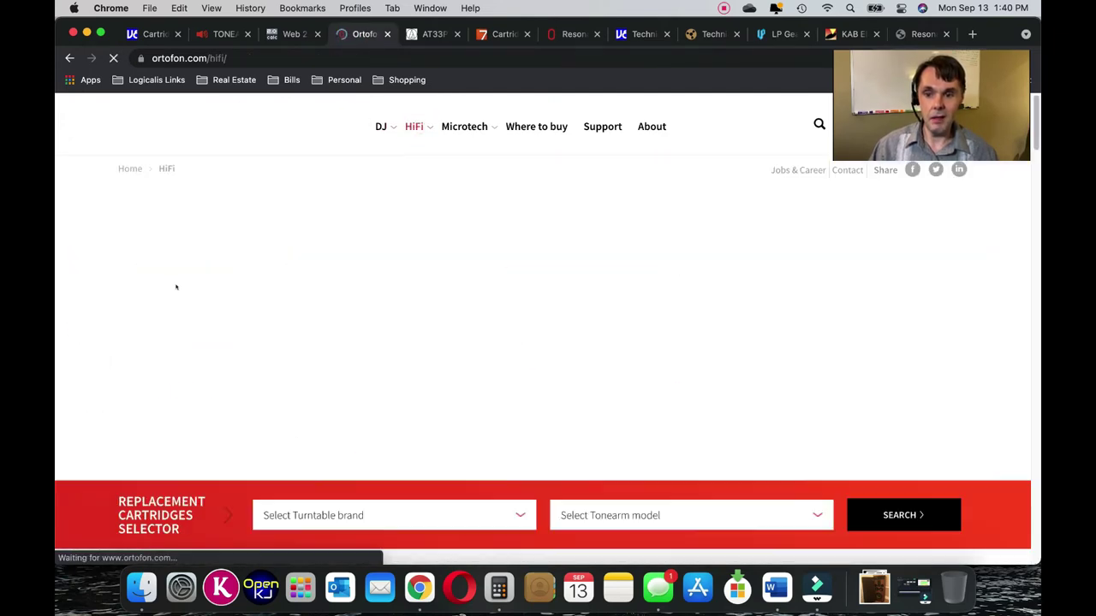
pyautogui.scroll(-4, 527, 214)
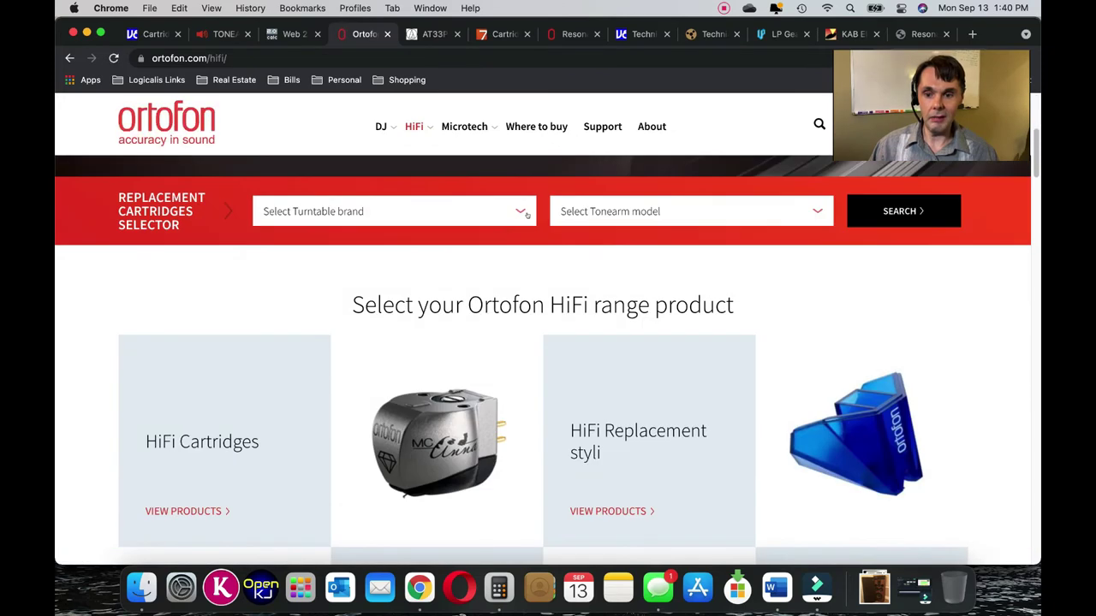
pyautogui.scroll(-3, 518, 221)
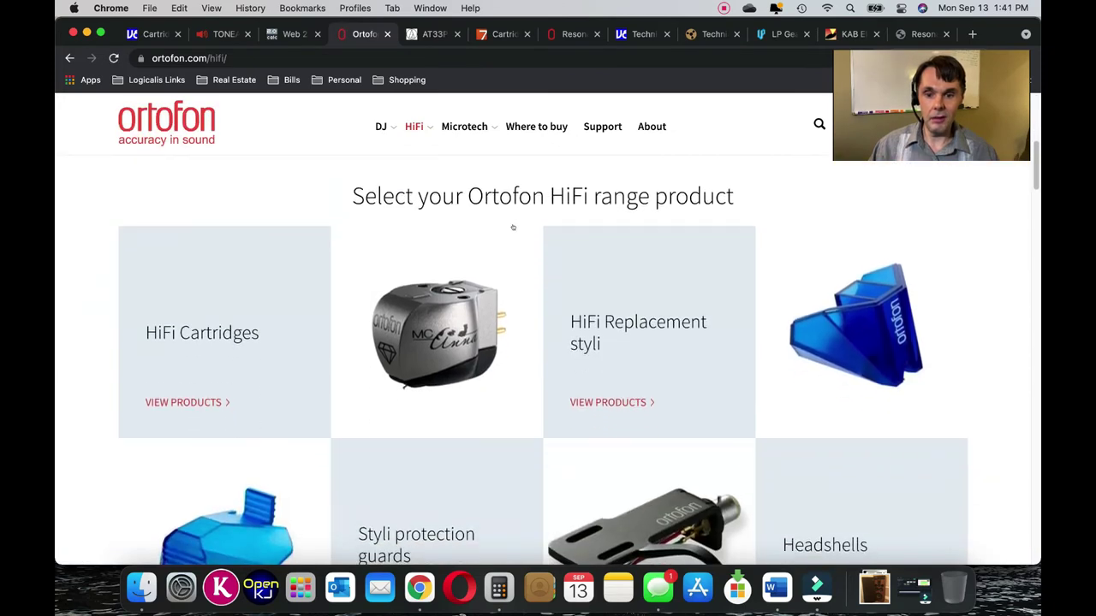
pyautogui.scroll(-5, 513, 227)
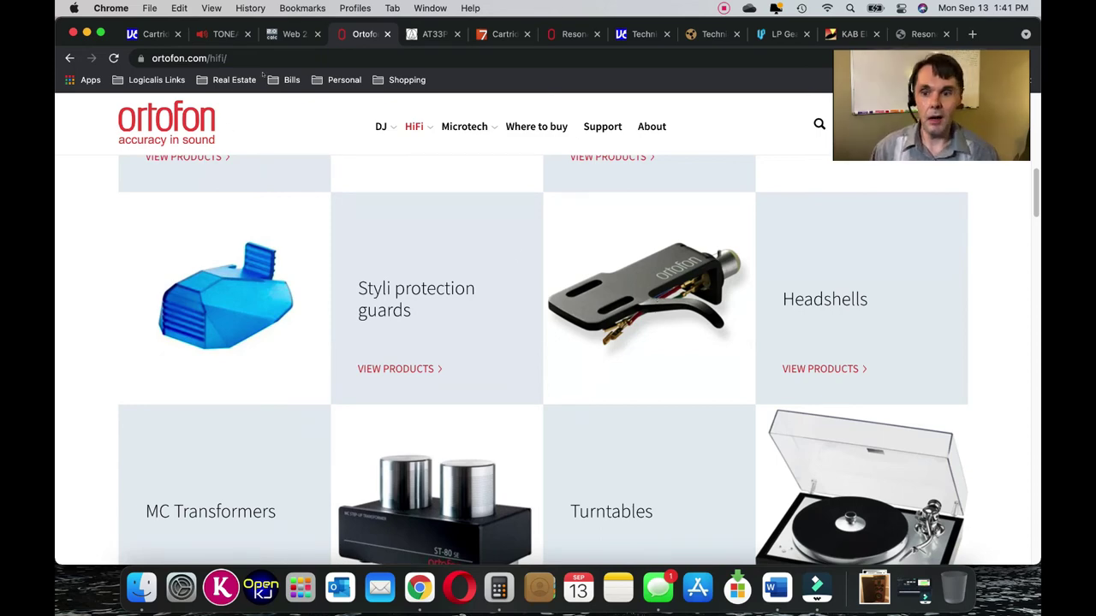
# Step: Check the Technics SL-1200 specifications on Vinyl Engine and return to the Ortofon HiFi product categories
pyautogui.click(643, 34)
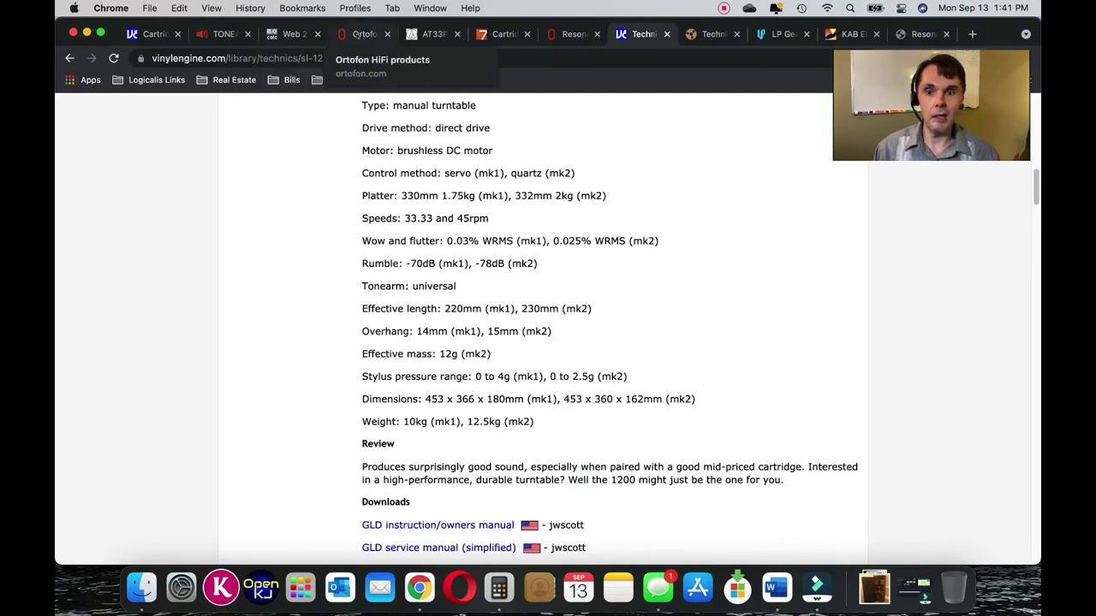
pyautogui.click(359, 34)
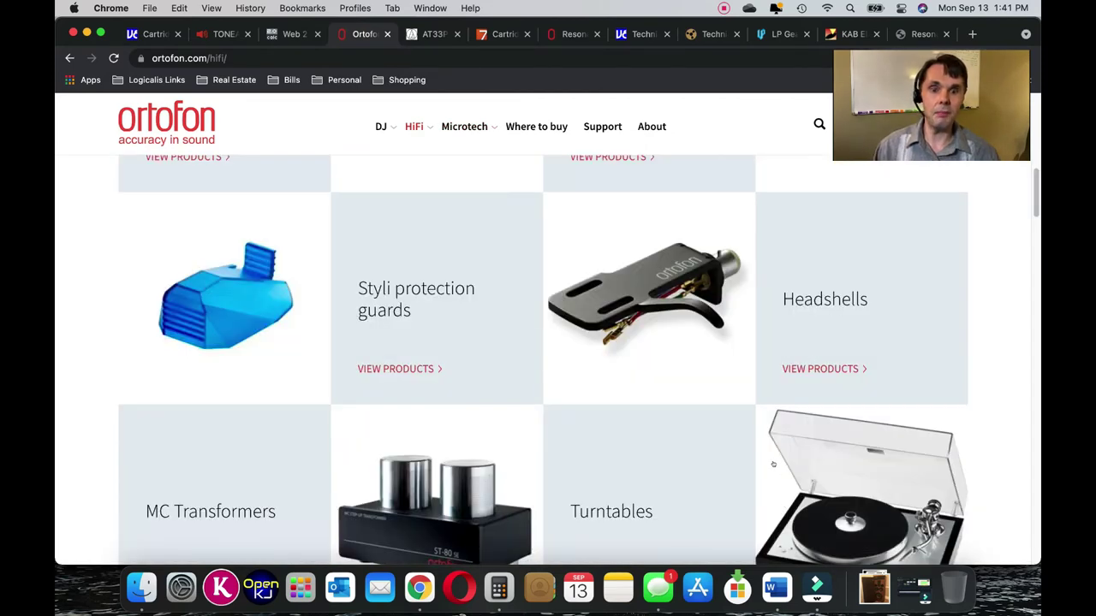
pyautogui.scroll(1, 728, 467)
pyautogui.scroll(10, 728, 468)
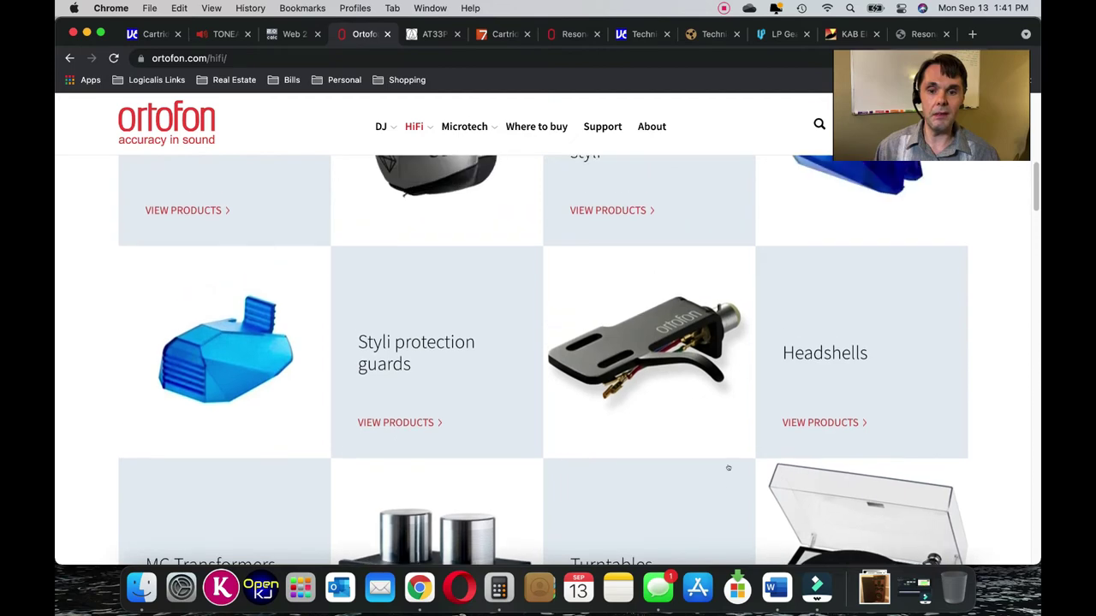
pyautogui.scroll(-10, 728, 467)
pyautogui.scroll(2, 728, 467)
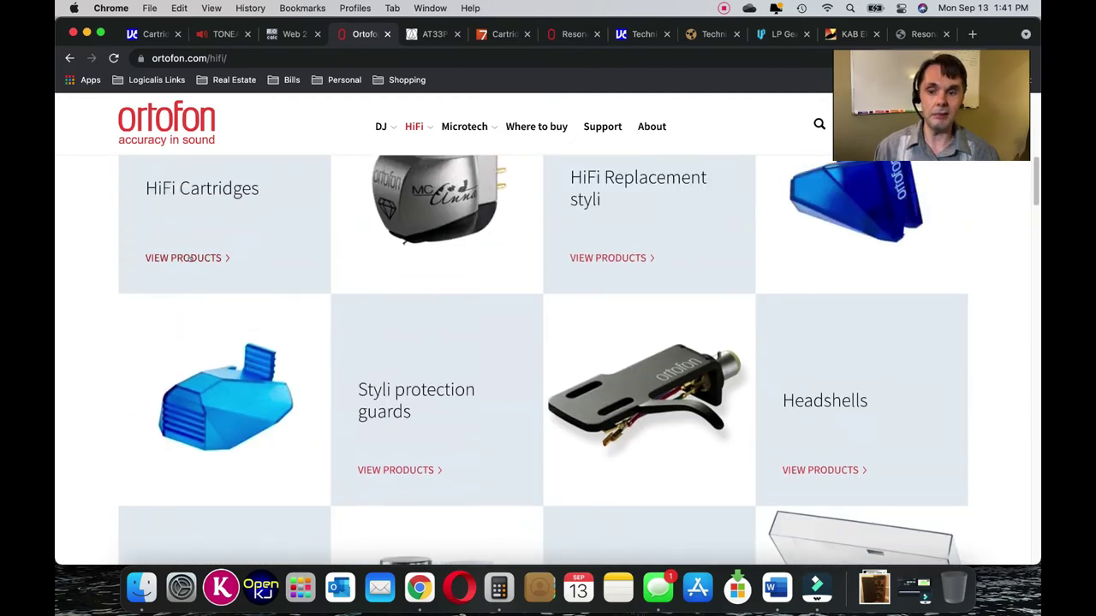
# Step: Open Ortofon's HiFi Cartridges listing and browse to the OM 5 models above the 2M Series
pyautogui.click(190, 258)
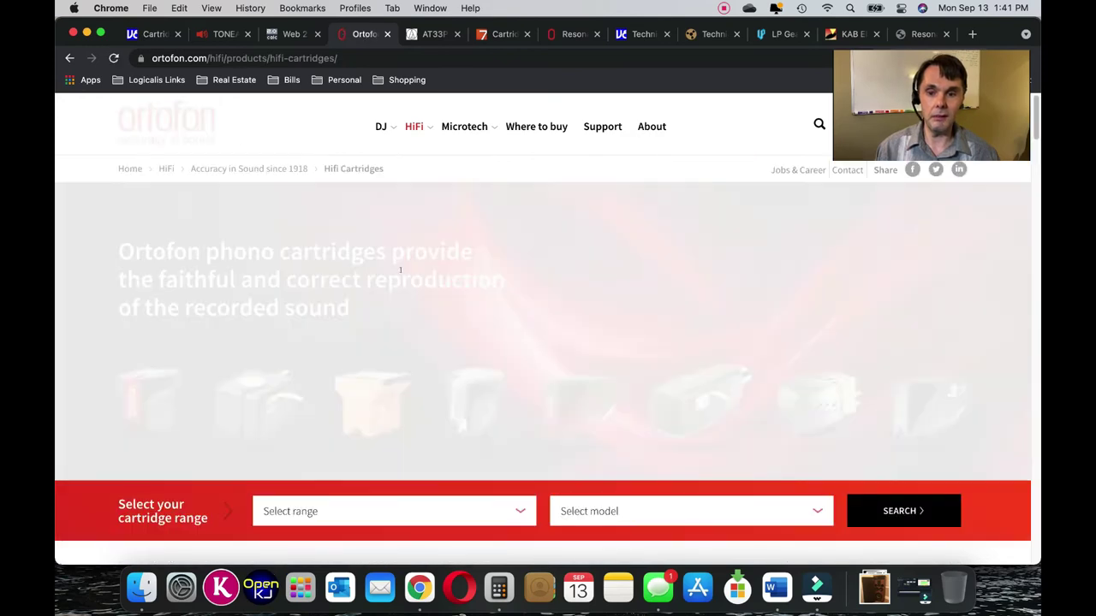
pyautogui.scroll(-5, 416, 277)
pyautogui.scroll(-4, 416, 276)
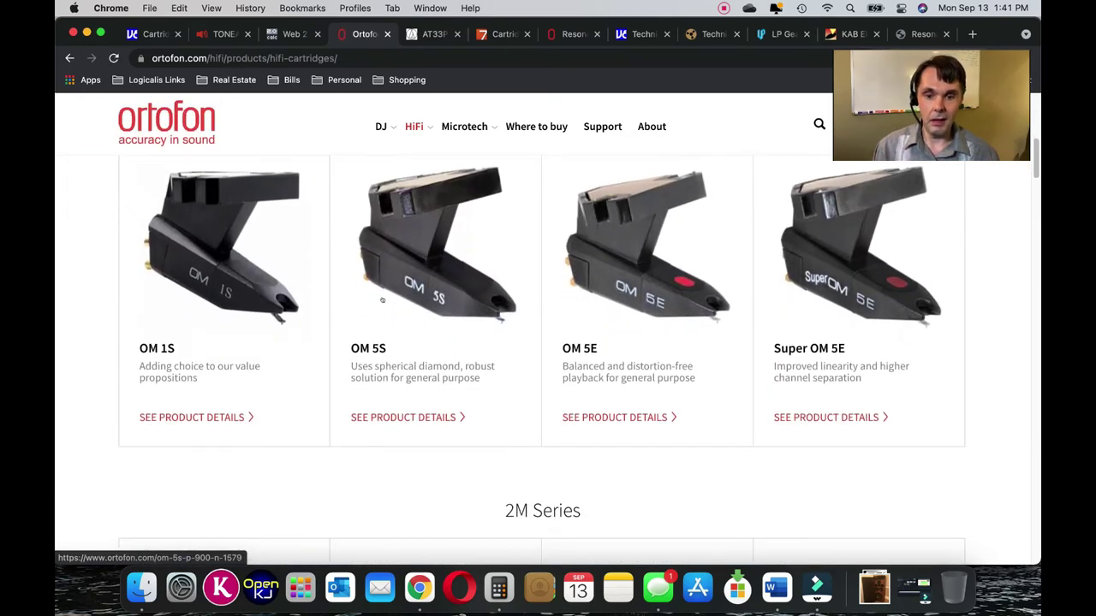
pyautogui.scroll(-5, 485, 306)
pyautogui.scroll(2, 531, 308)
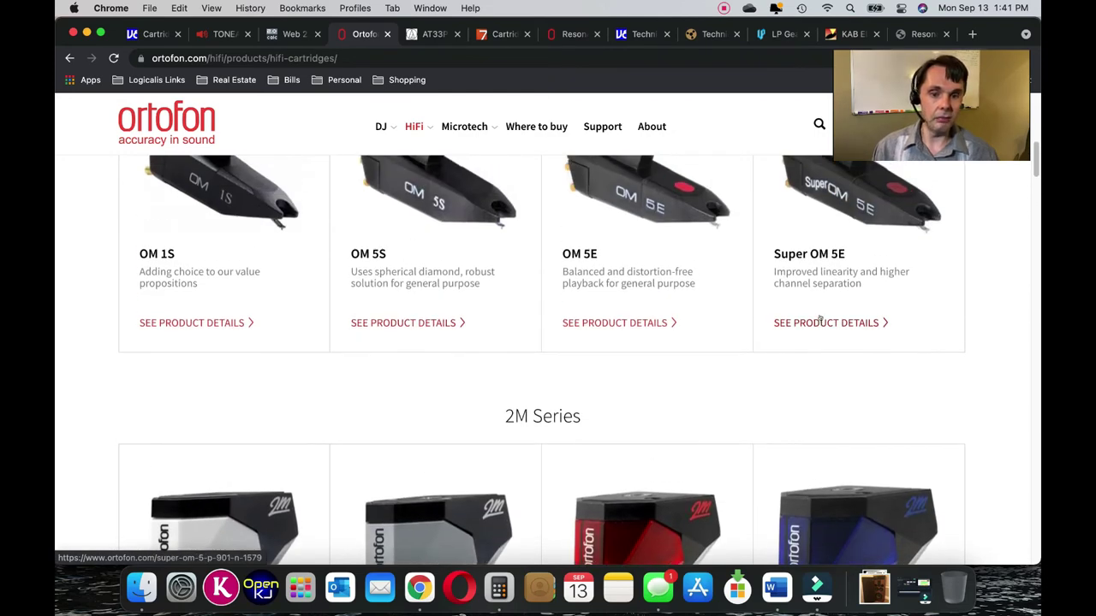
# Step: Open the Super OM 5E product details and examine its technical data for compliance and cartridge weight
pyautogui.click(819, 322)
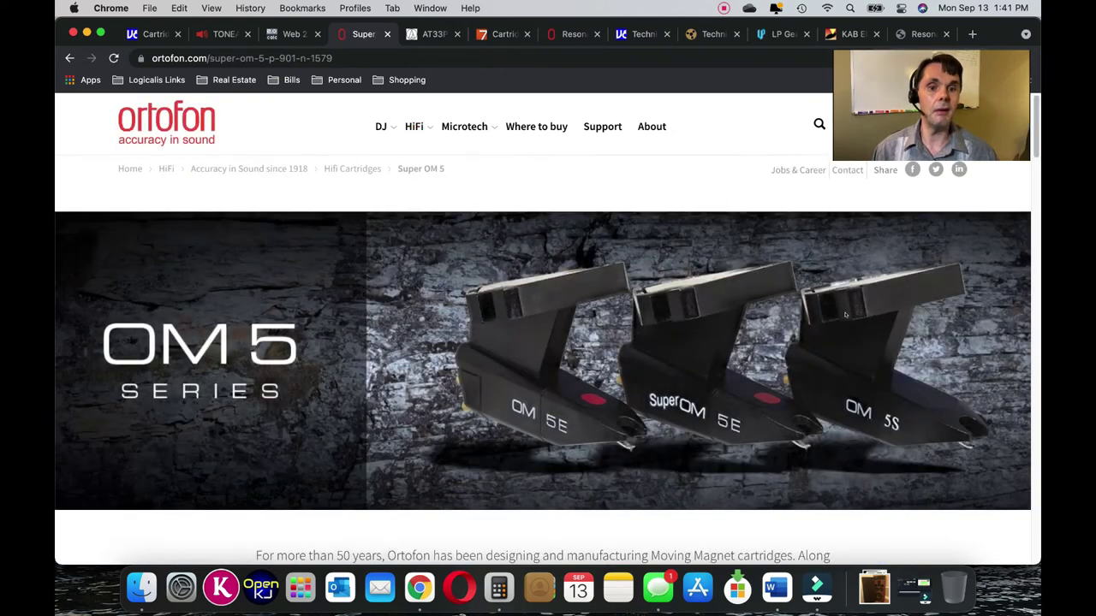
pyautogui.scroll(-2, 825, 327)
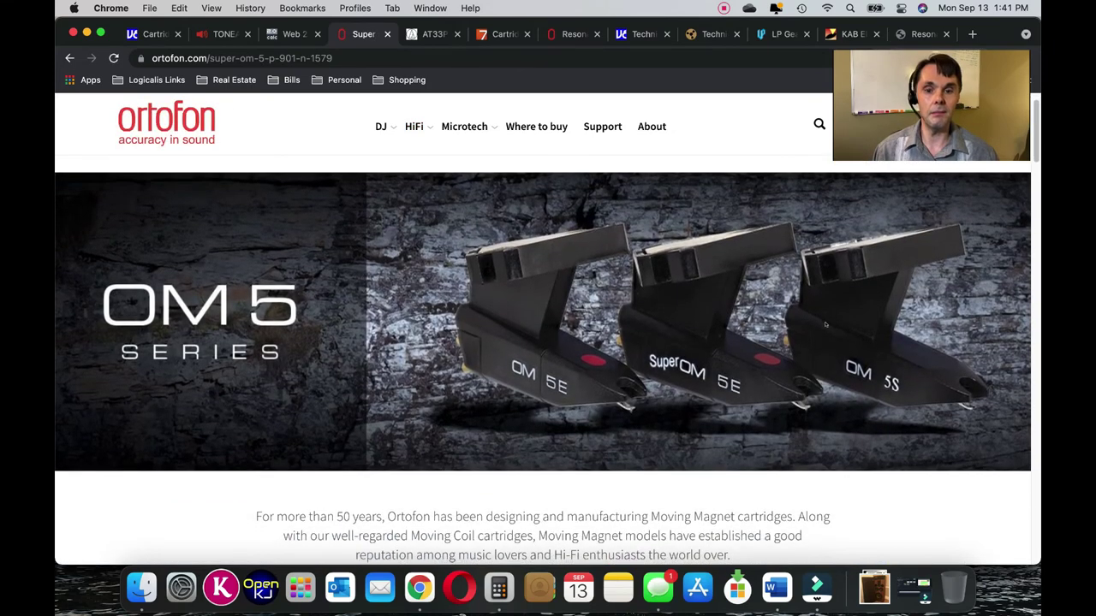
pyautogui.scroll(-8, 825, 323)
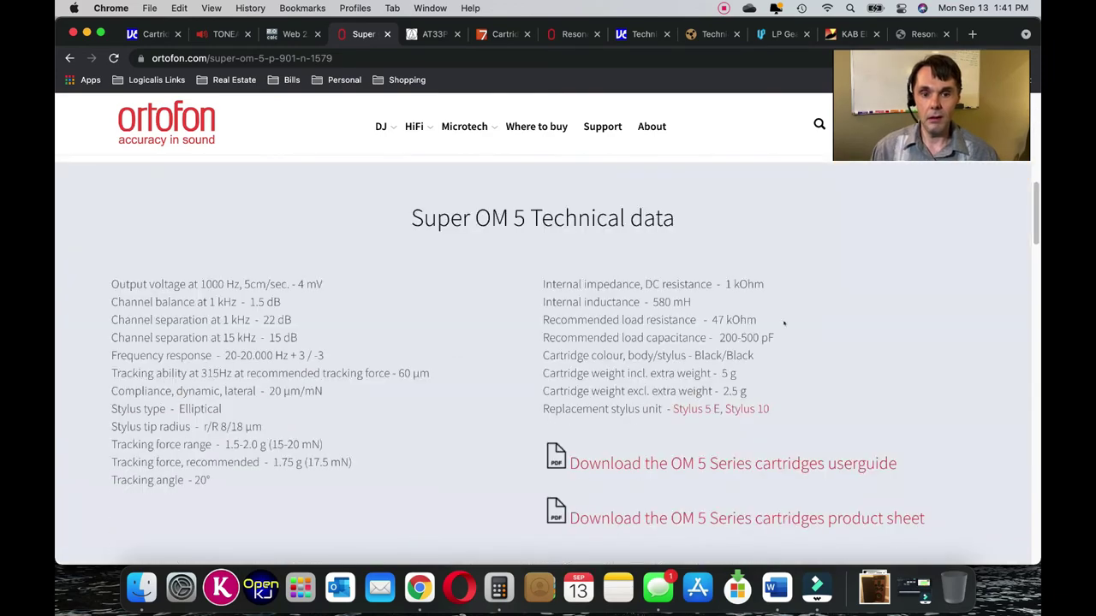